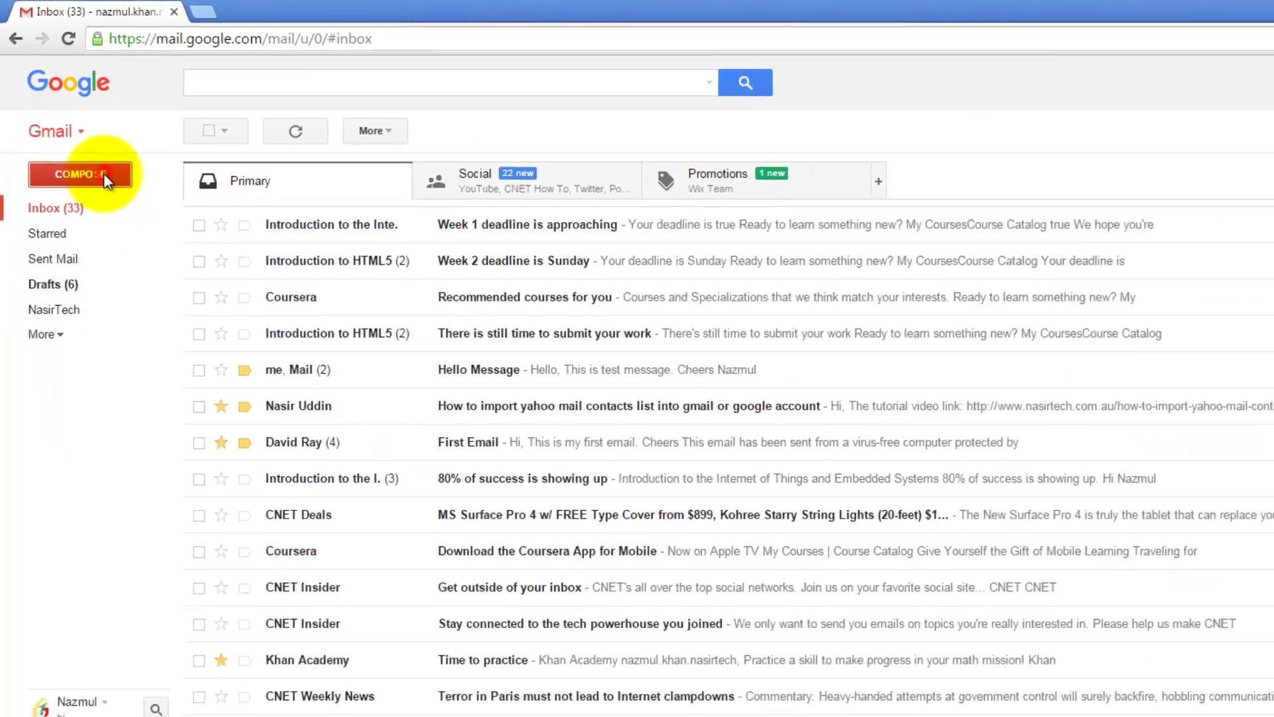
# Start a new email and add the first suggested contact for "d" as its recipient.
pyautogui.click(153, 253)
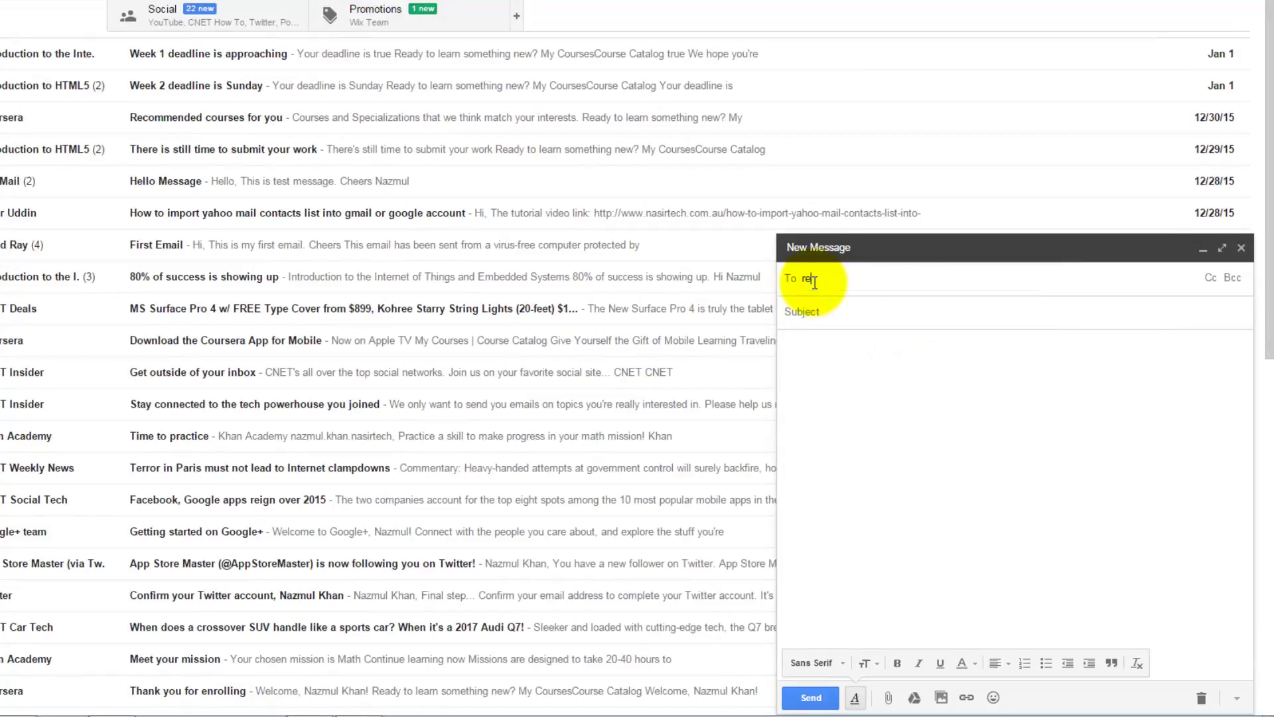
pyautogui.press('BackSpace')
pyautogui.press('BackSpace')
pyautogui.write('d')
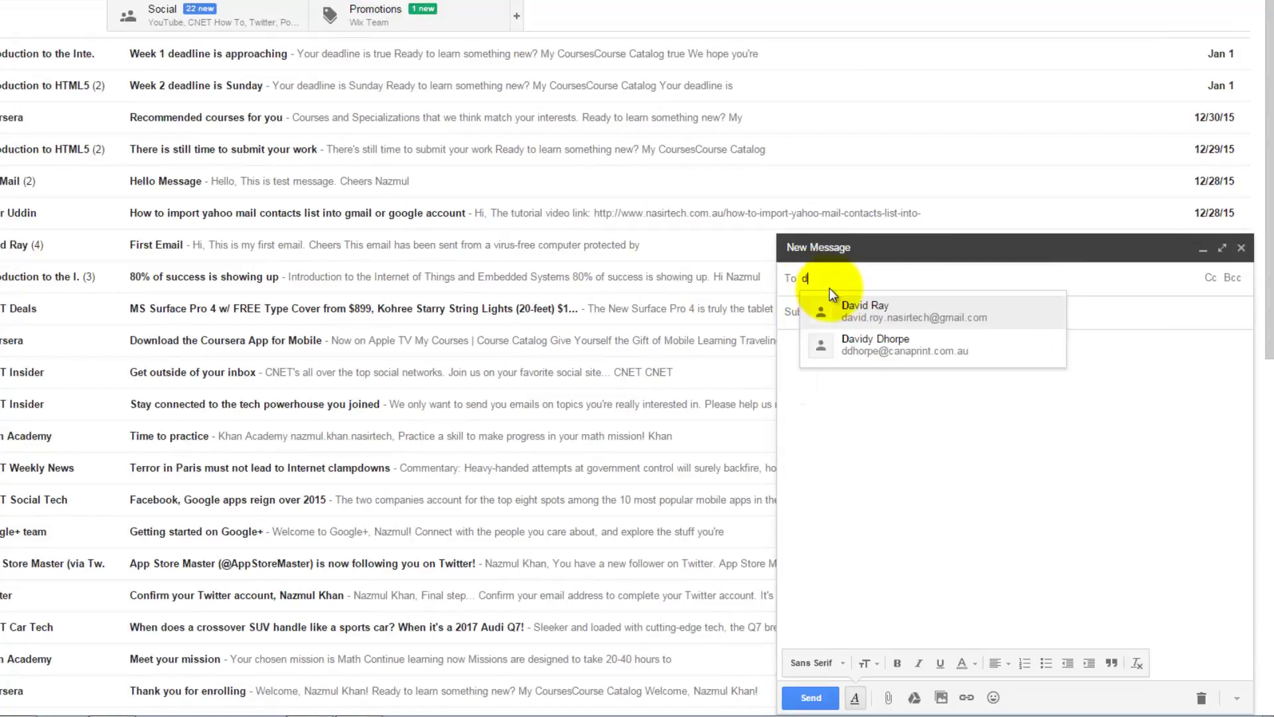
pyautogui.click(843, 312)
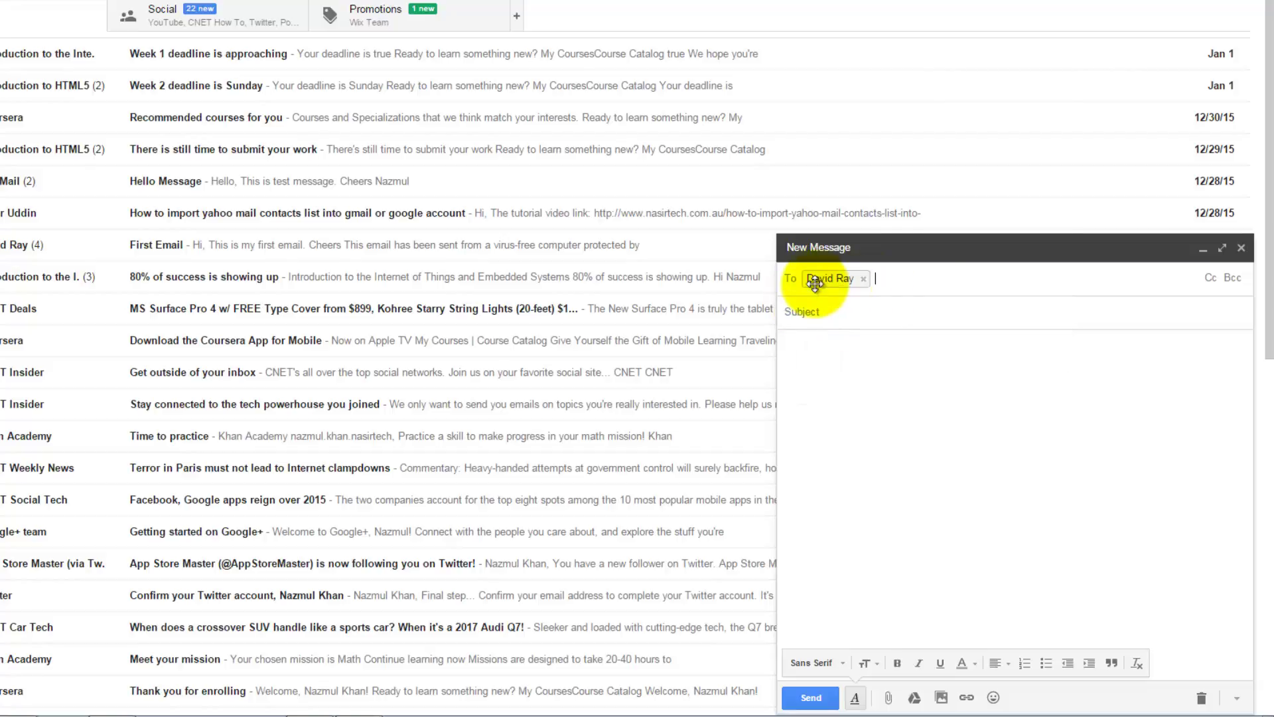
# Set the email's subject to "Gmail tutorial link for you" and place the cursor in the message body.
pyautogui.click(848, 310)
pyautogui.write('G')
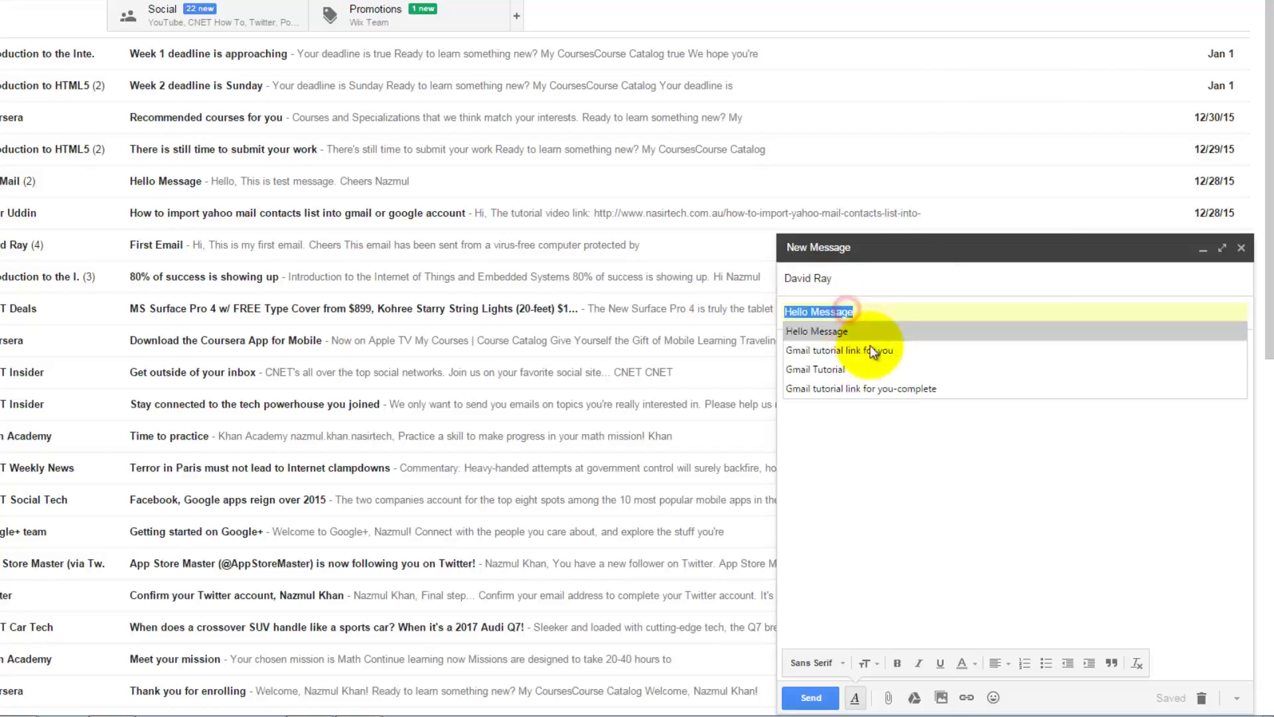
pyautogui.click(875, 353)
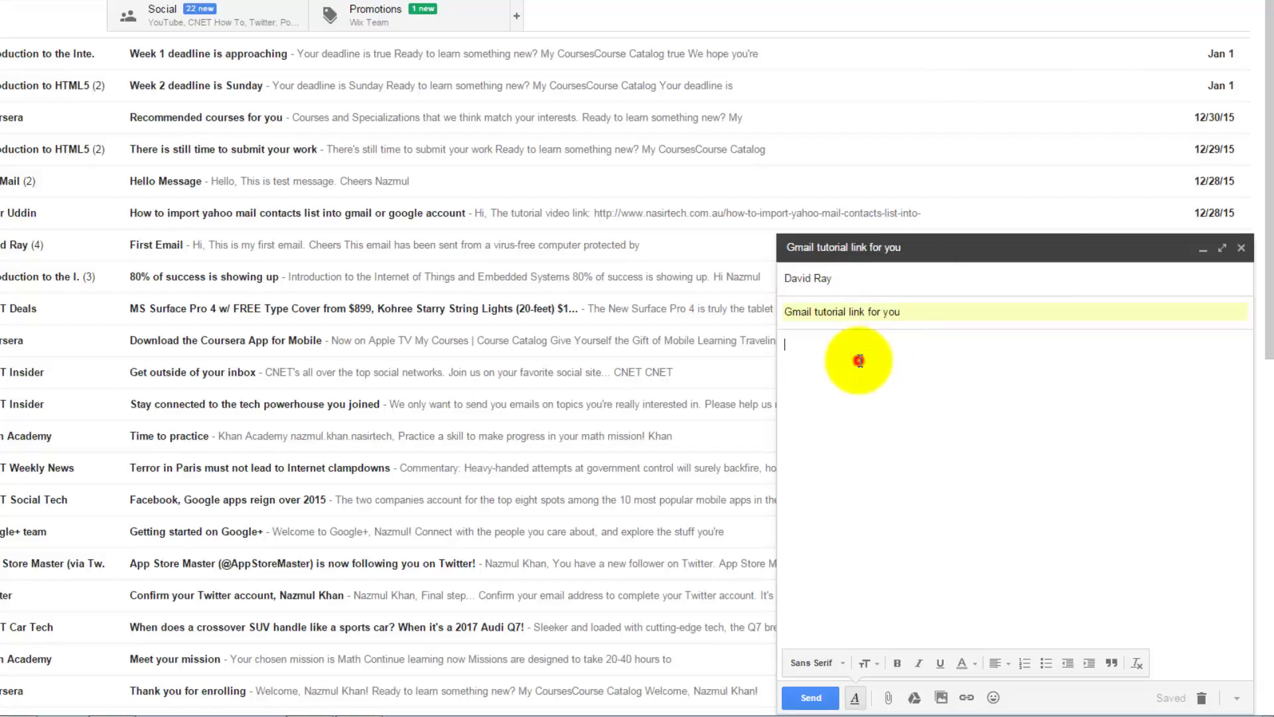
pyautogui.click(856, 358)
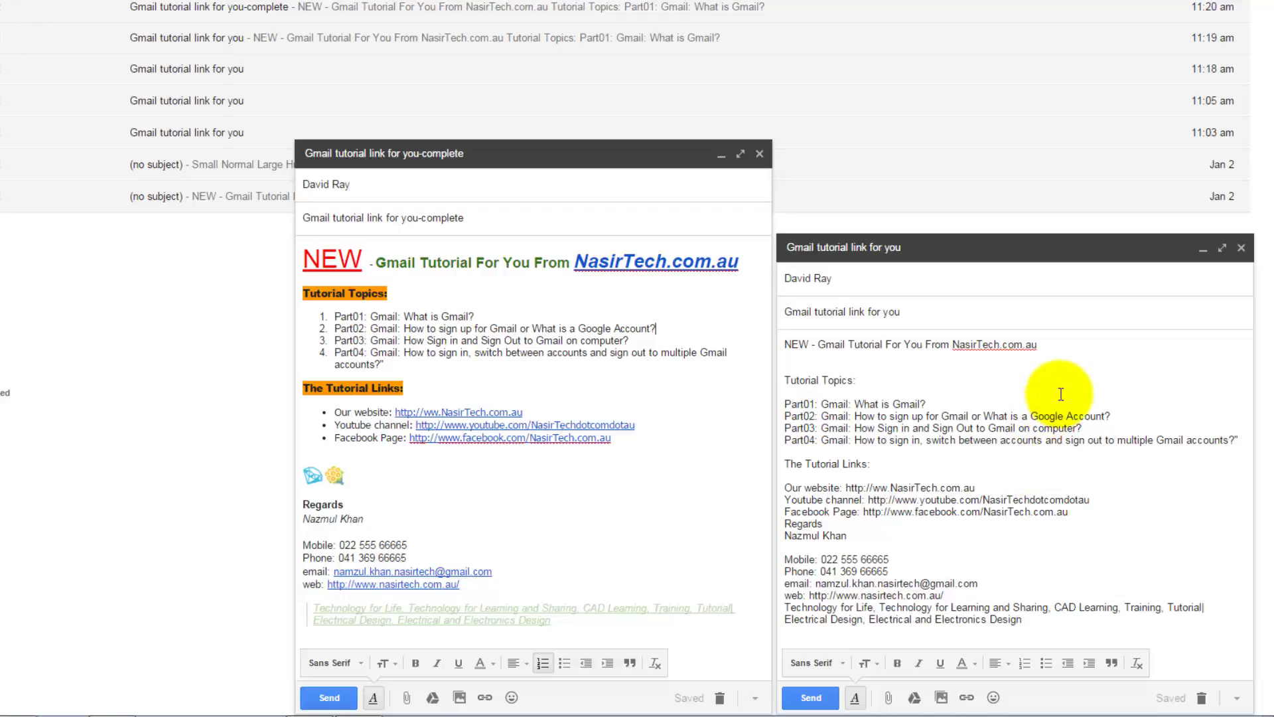
# Examine the formatting options for the message, including the font, text size, colour and alignment choices.
pyautogui.click(855, 697)
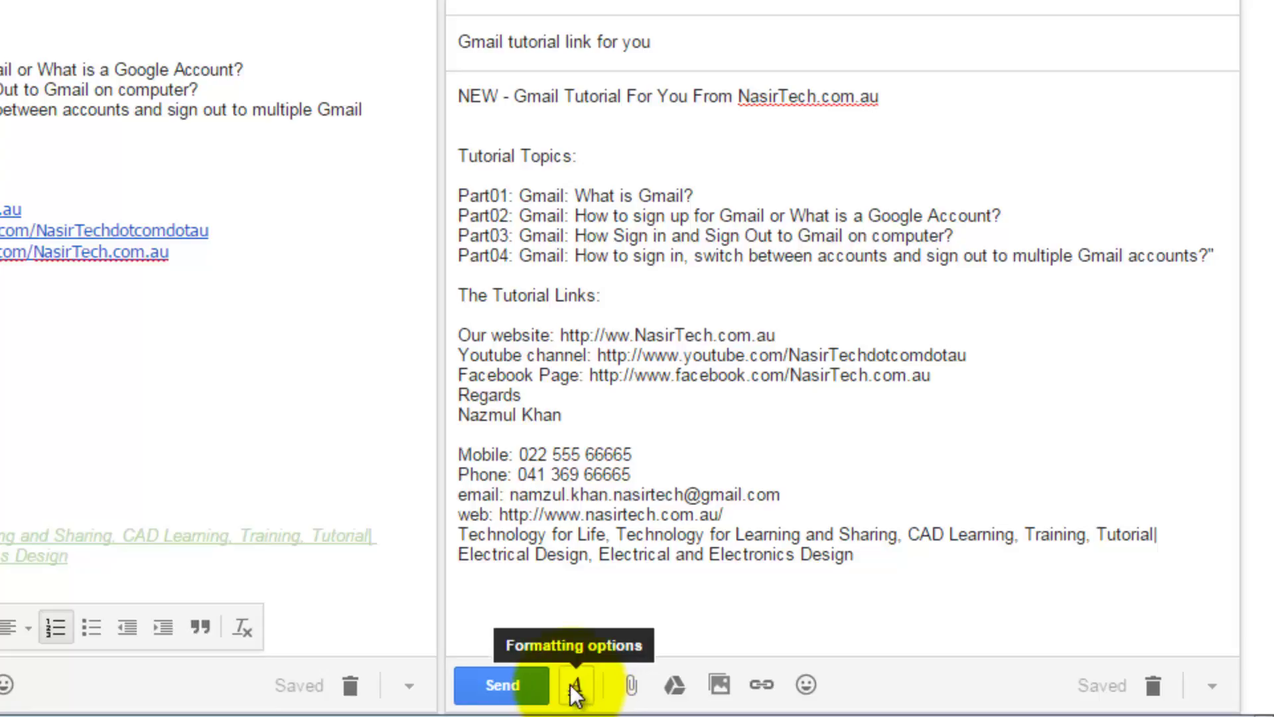
pyautogui.click(574, 689)
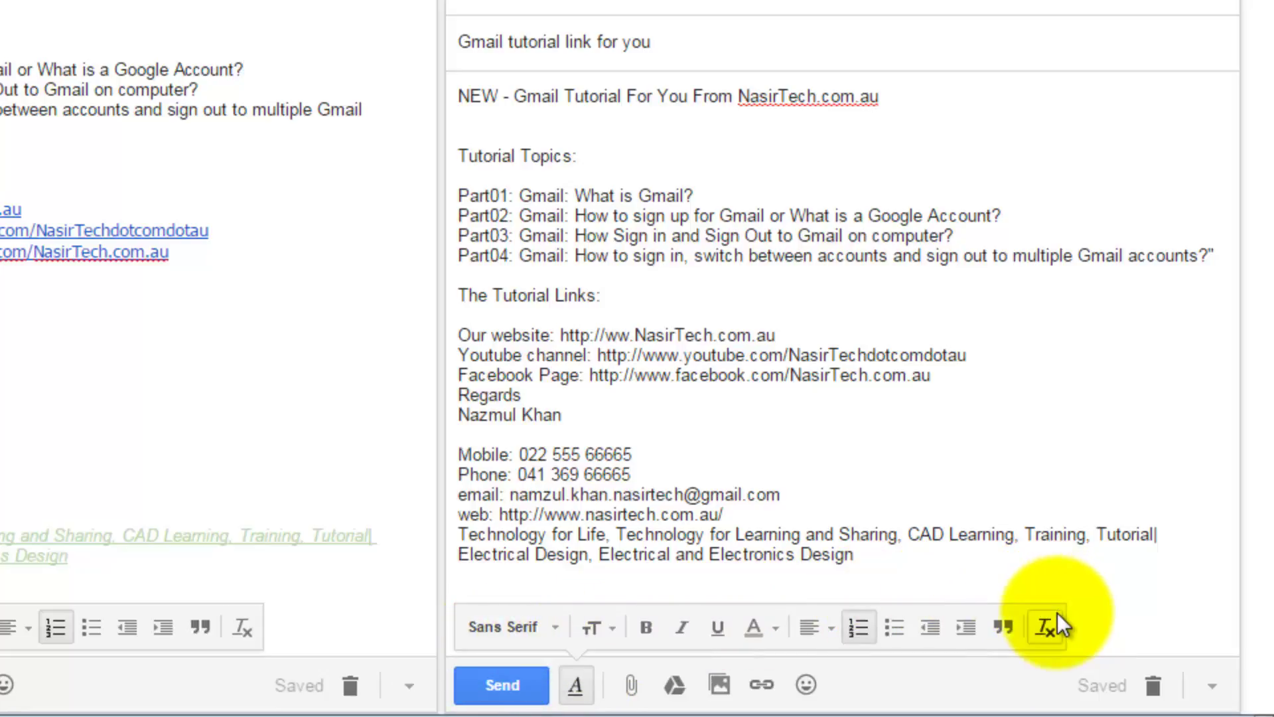
pyautogui.click(556, 632)
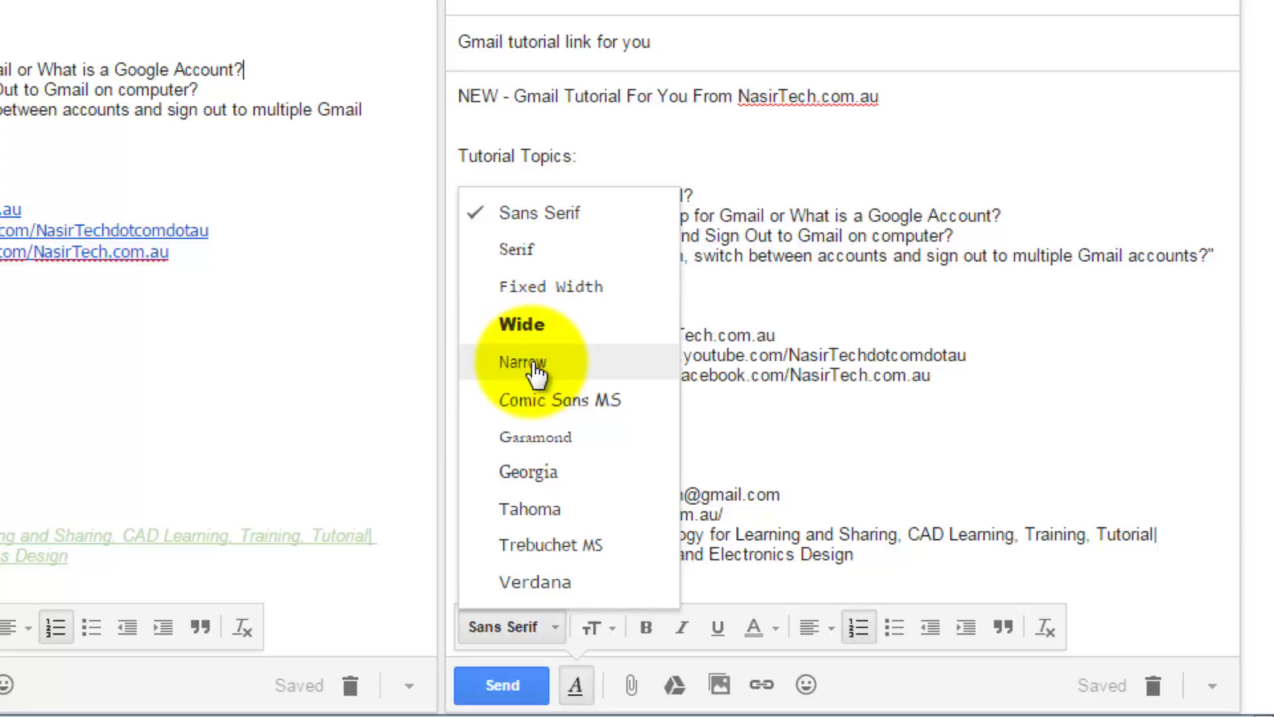
pyautogui.click(552, 638)
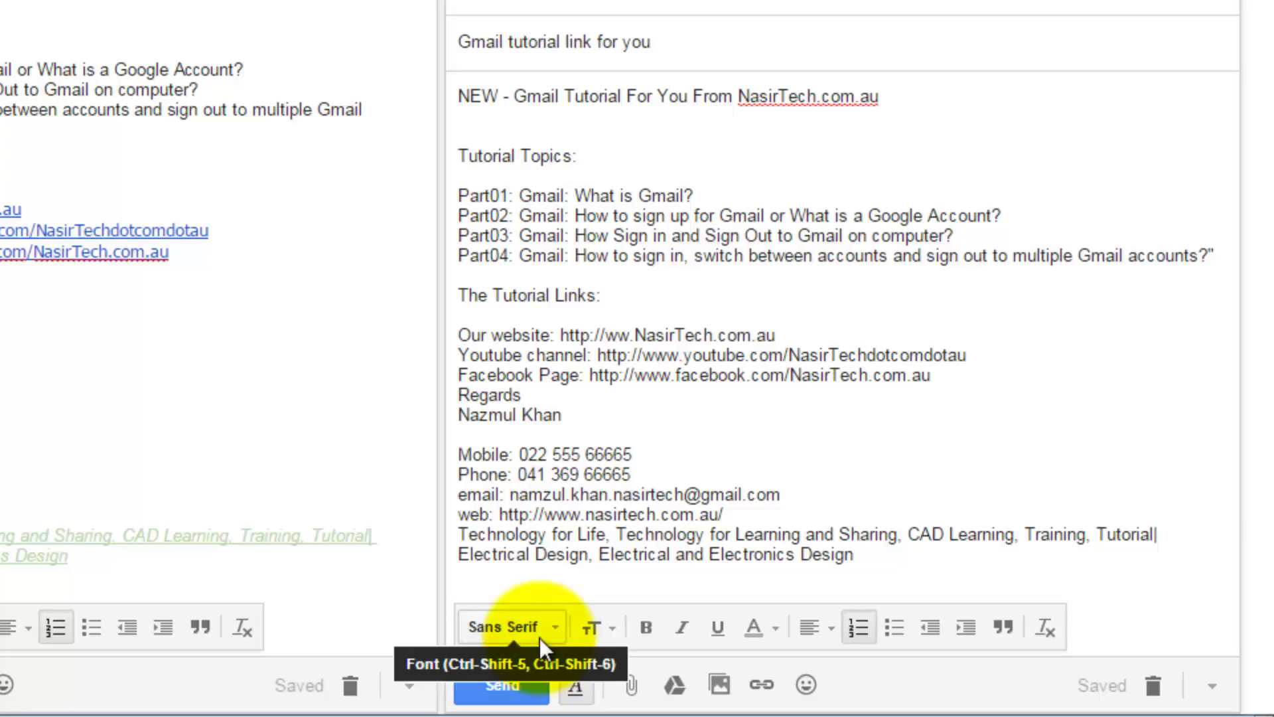
pyautogui.click(589, 627)
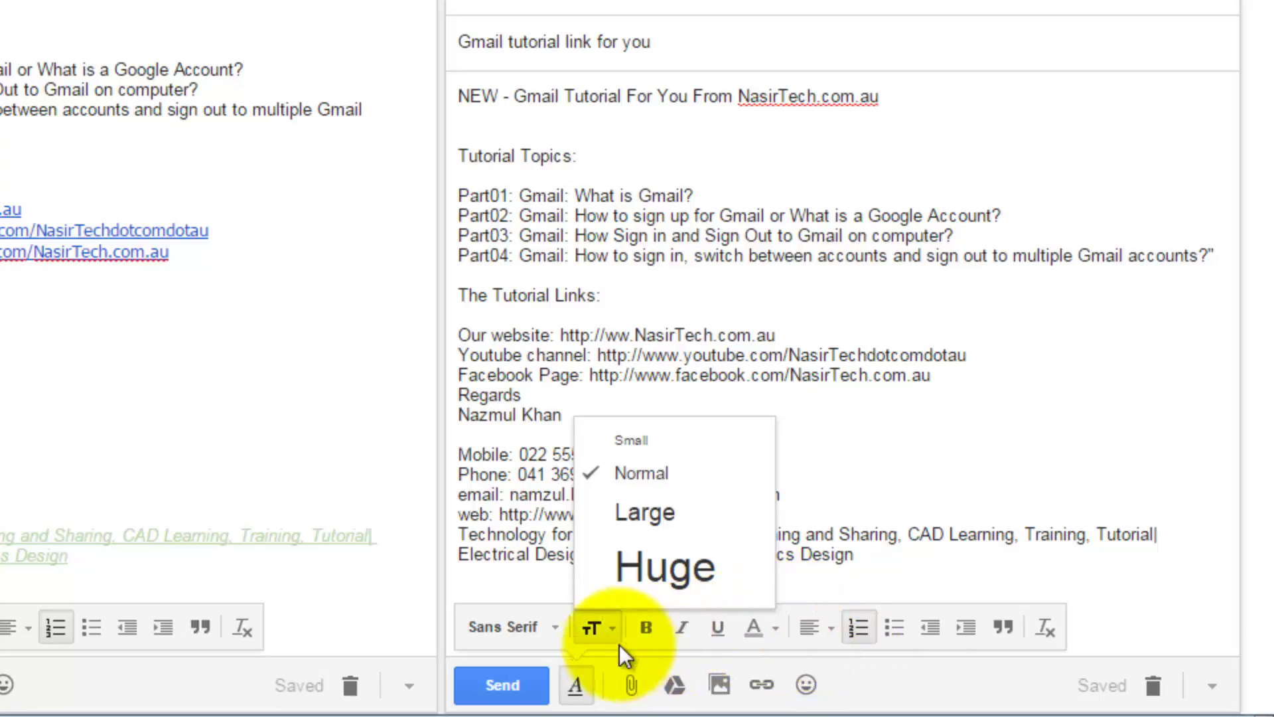
pyautogui.click(599, 636)
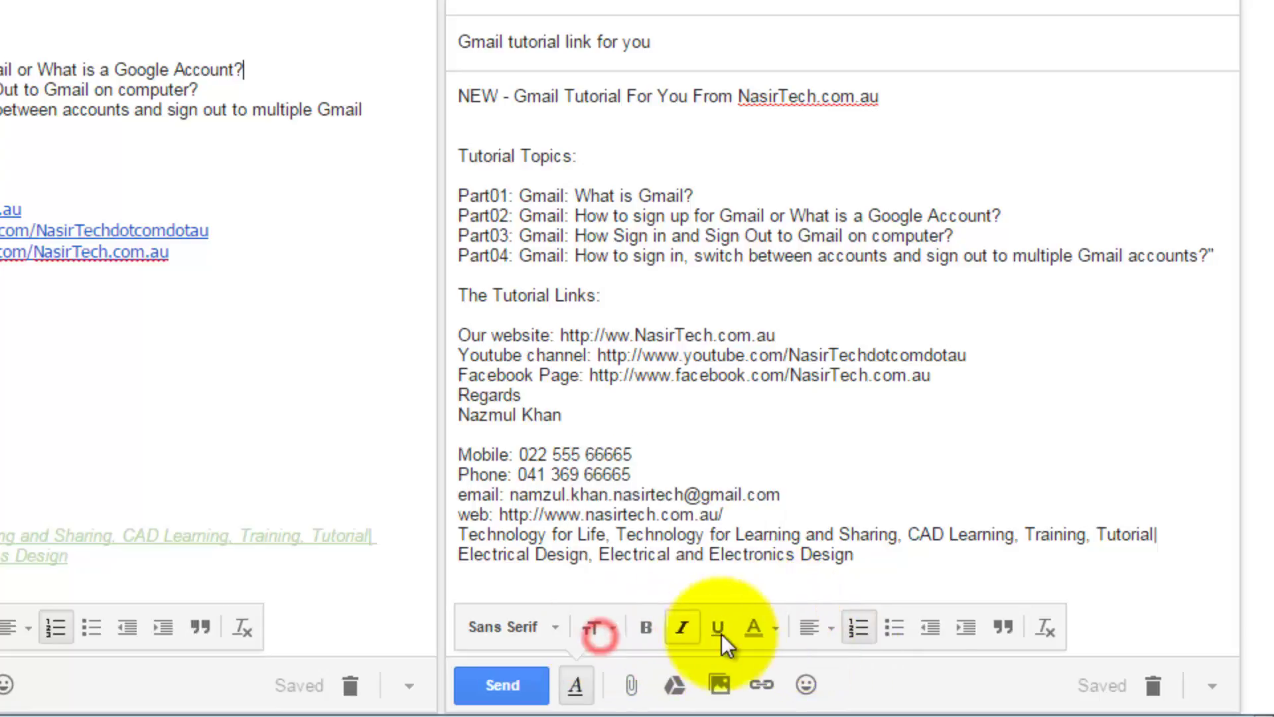
pyautogui.click(774, 630)
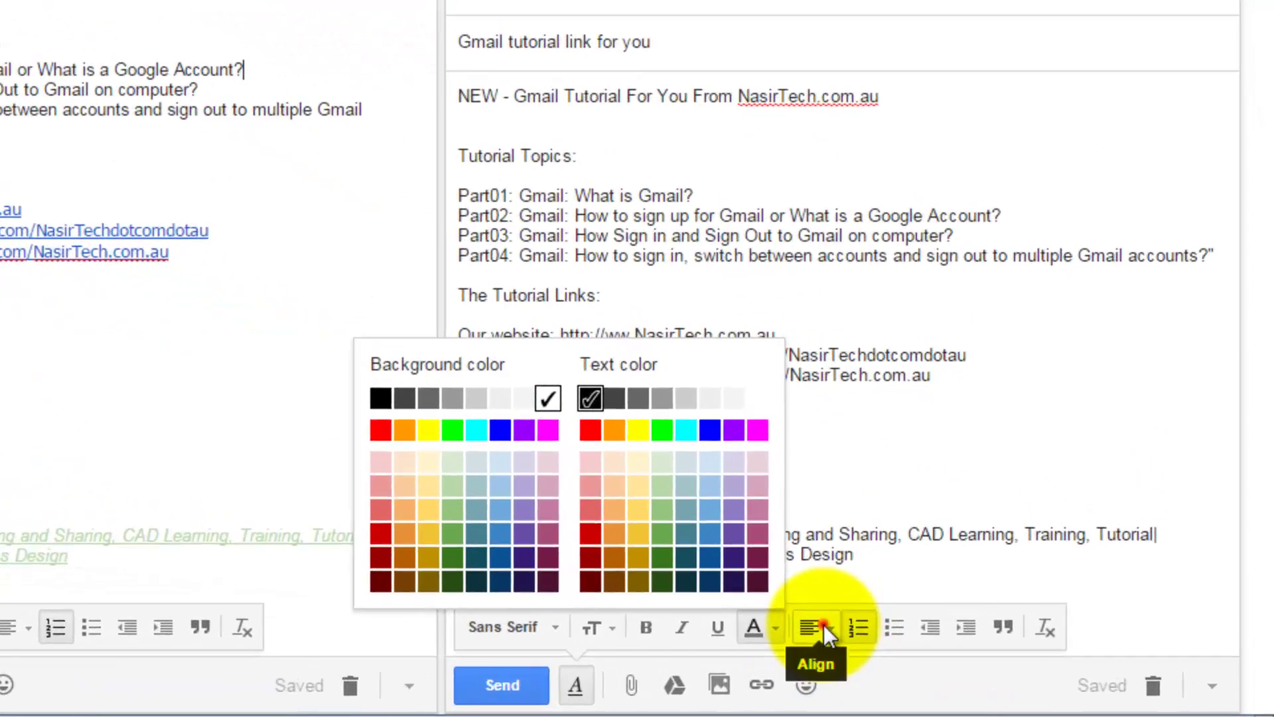
pyautogui.click(823, 624)
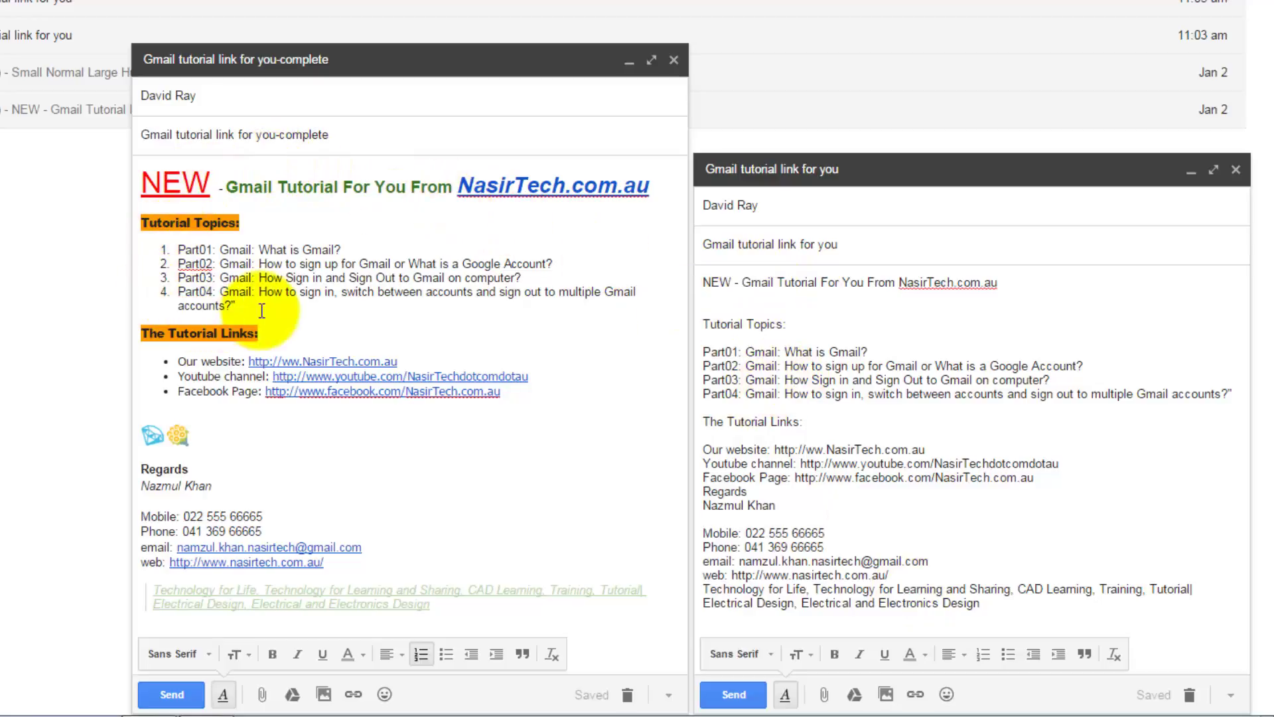
# Set the word "NEW" in the message's first line to the Fixed Width font at Huge size.
pyautogui.click(730, 295)
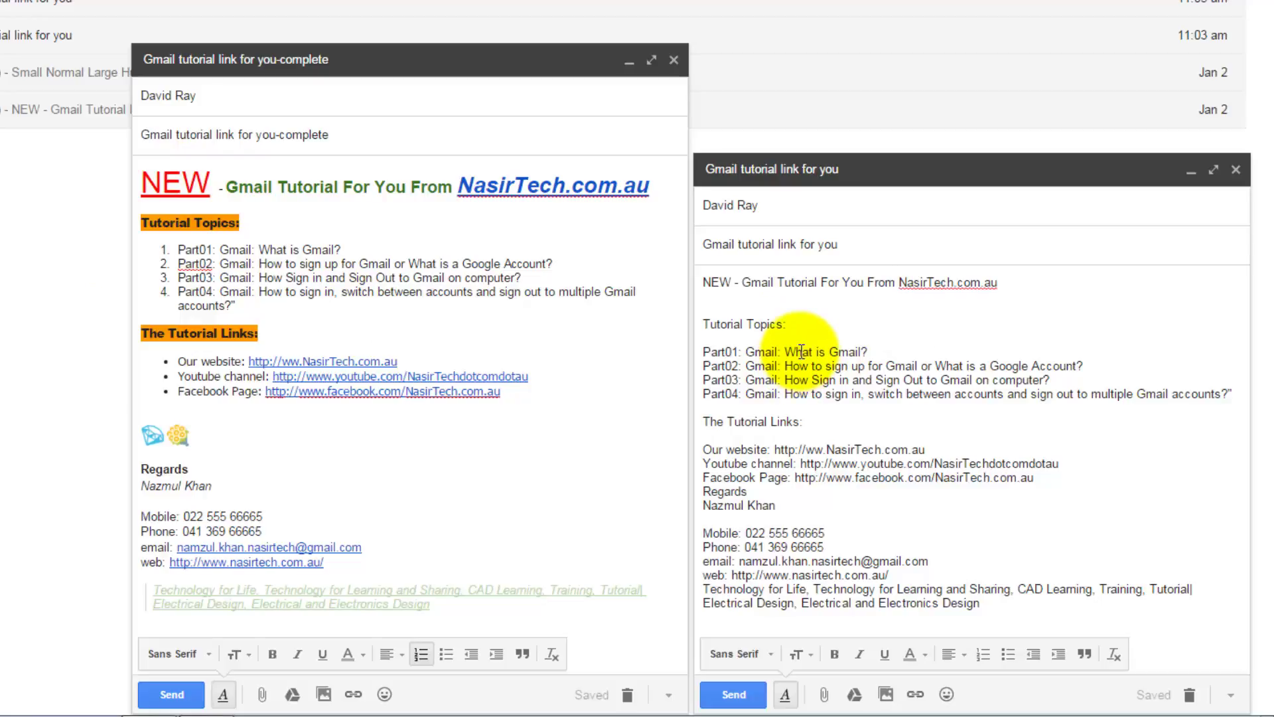
pyautogui.click(732, 282)
pyautogui.moveTo(732, 283); pyautogui.dragTo(705, 282)
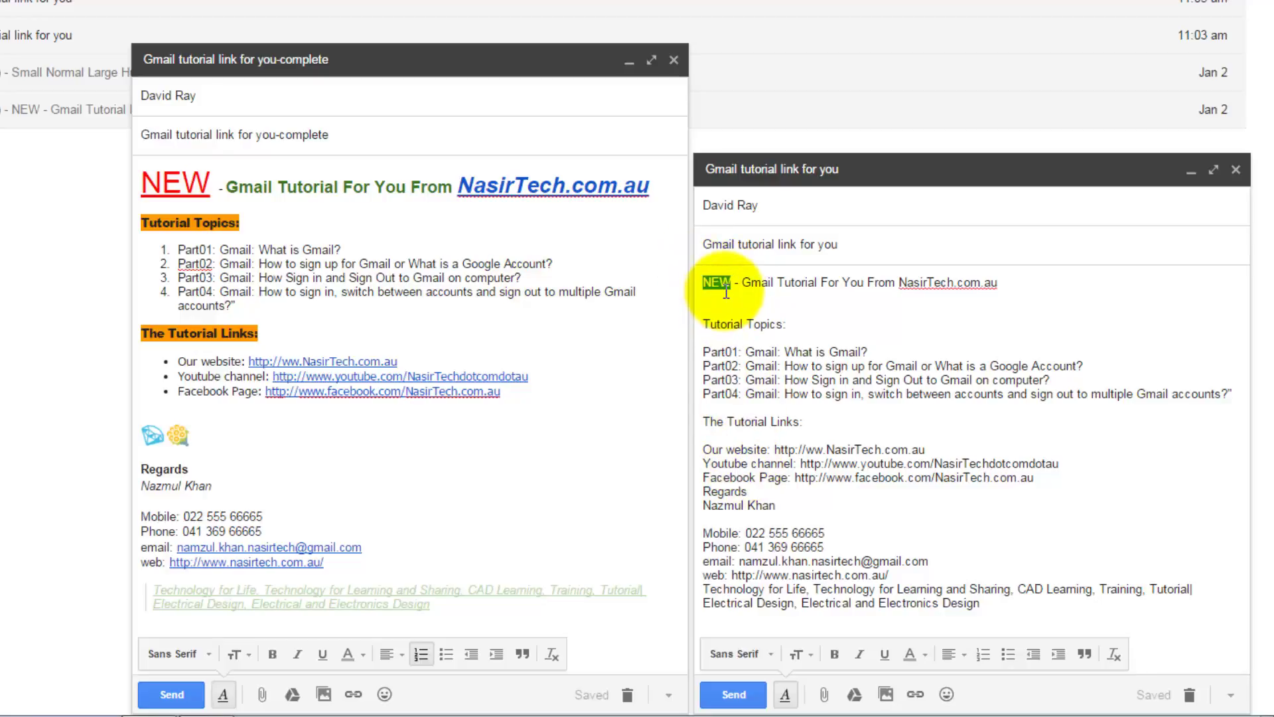
pyautogui.click(767, 655)
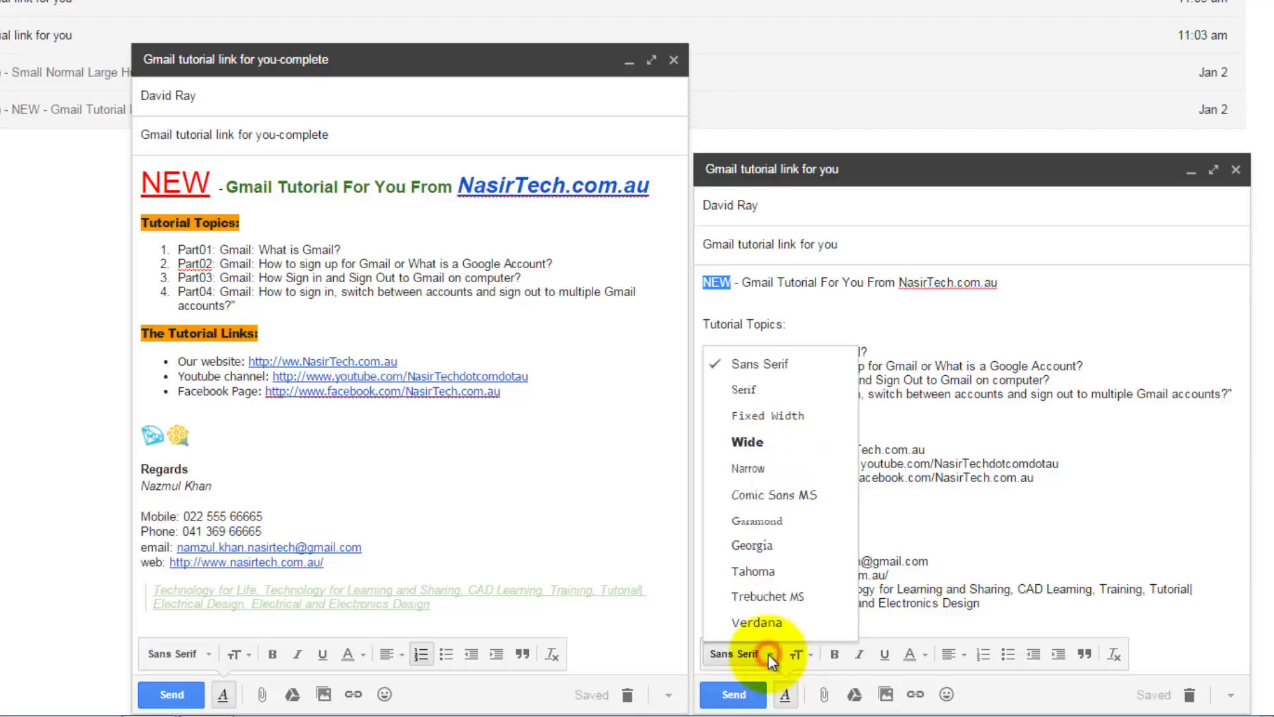
pyautogui.click(763, 417)
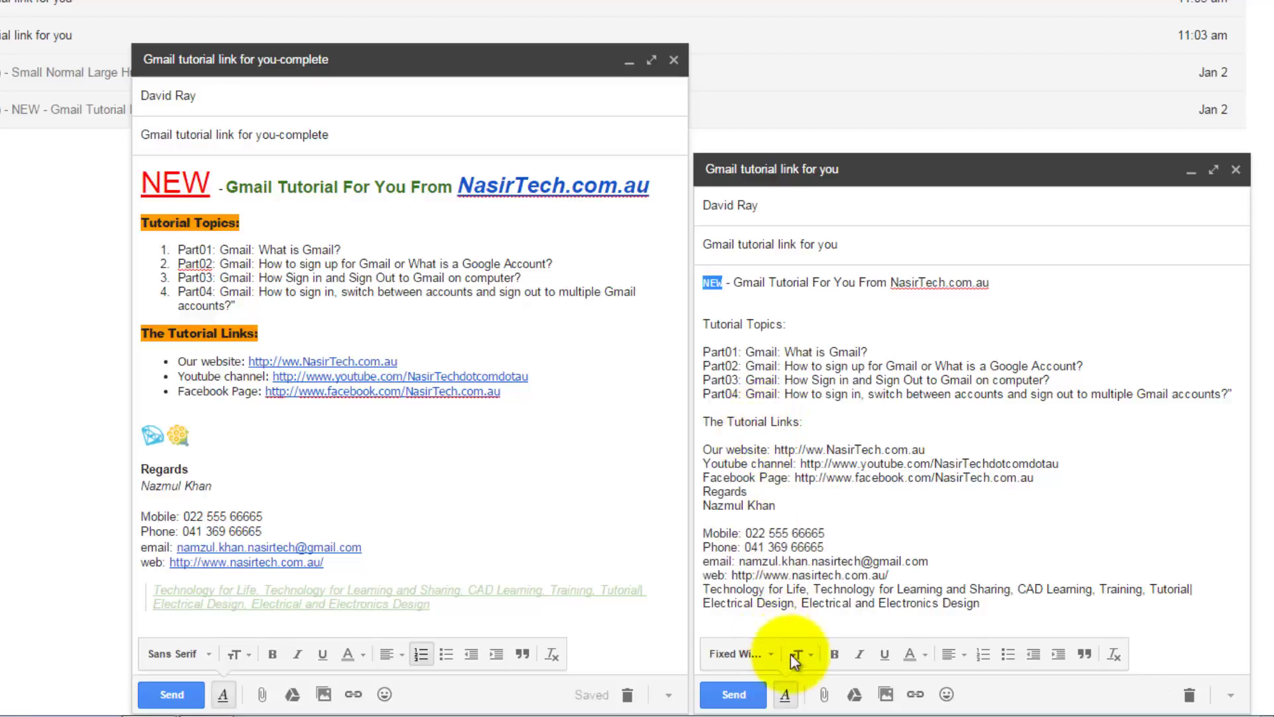
pyautogui.click(814, 653)
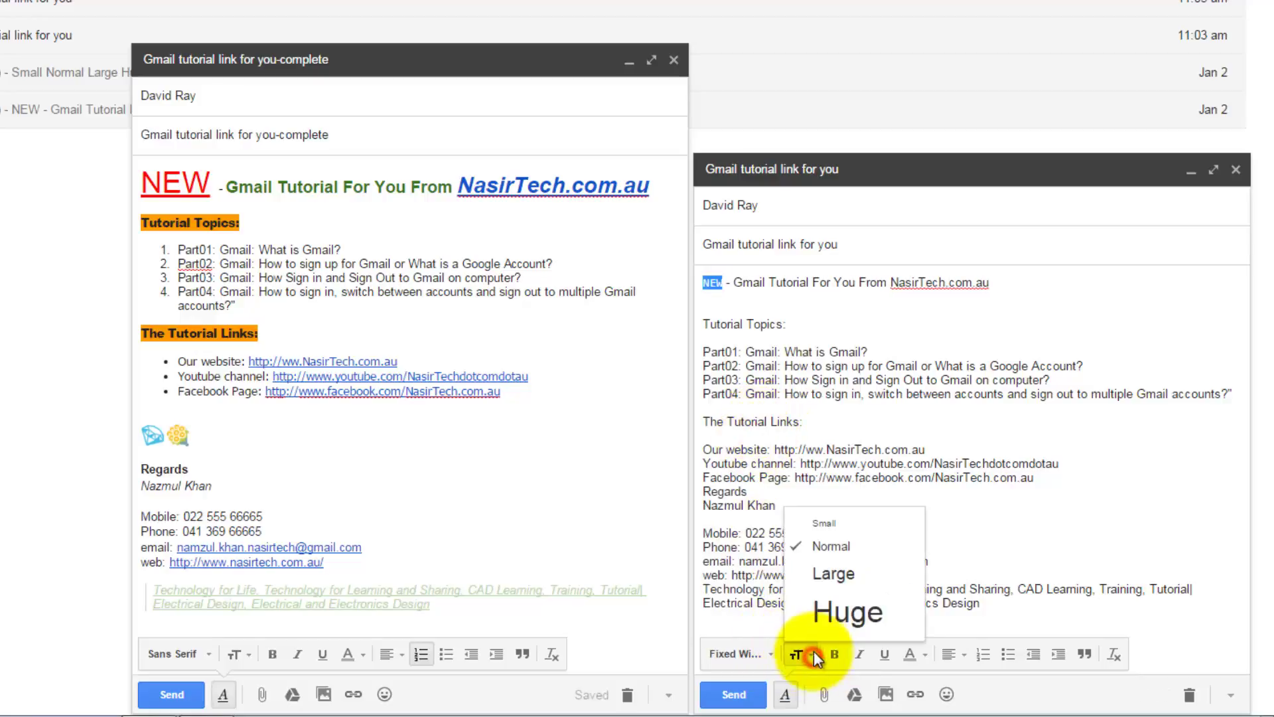
pyautogui.click(826, 611)
# Underline the word "NEW" and colour its text red.
pyautogui.click(885, 655)
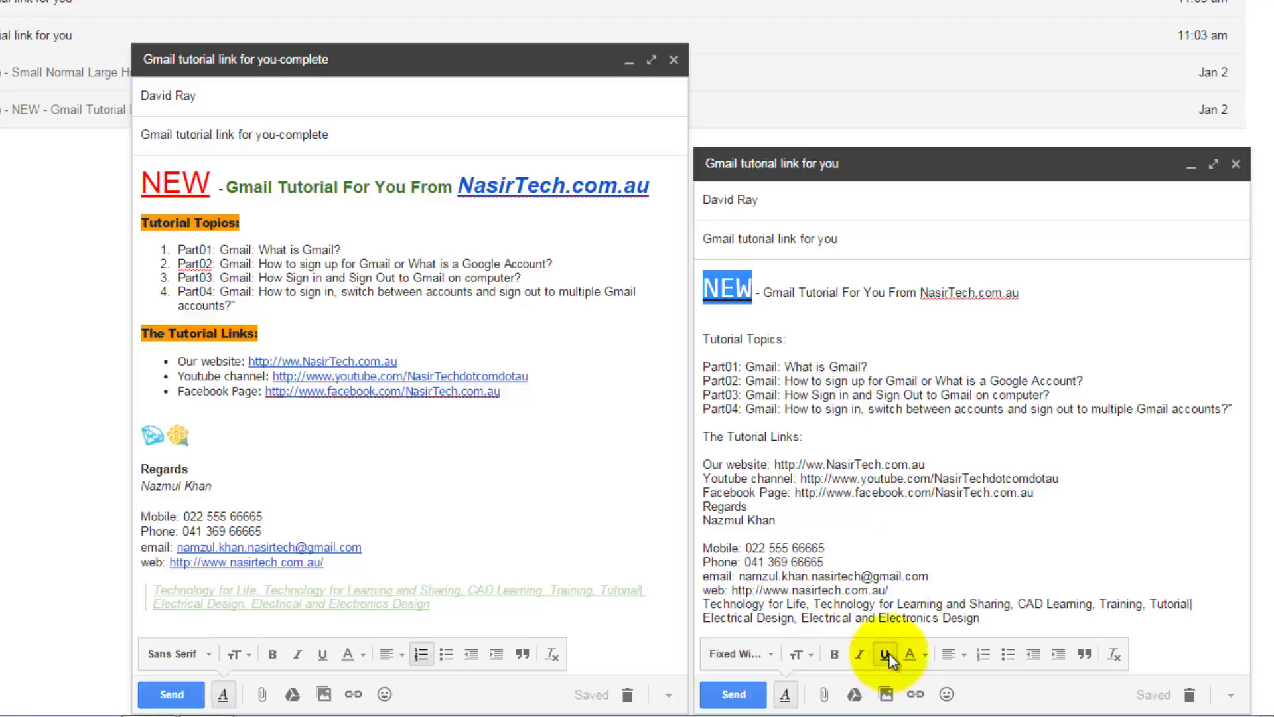
pyautogui.click(913, 655)
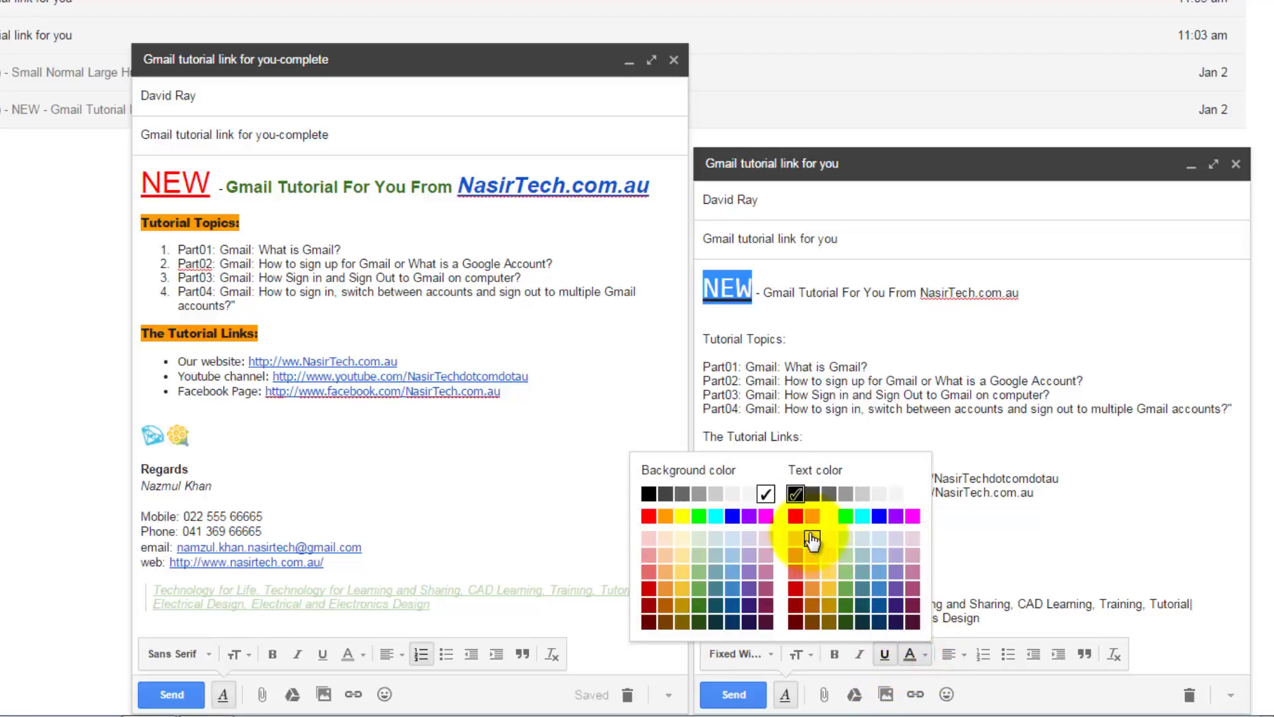
pyautogui.click(795, 516)
pyautogui.click(791, 342)
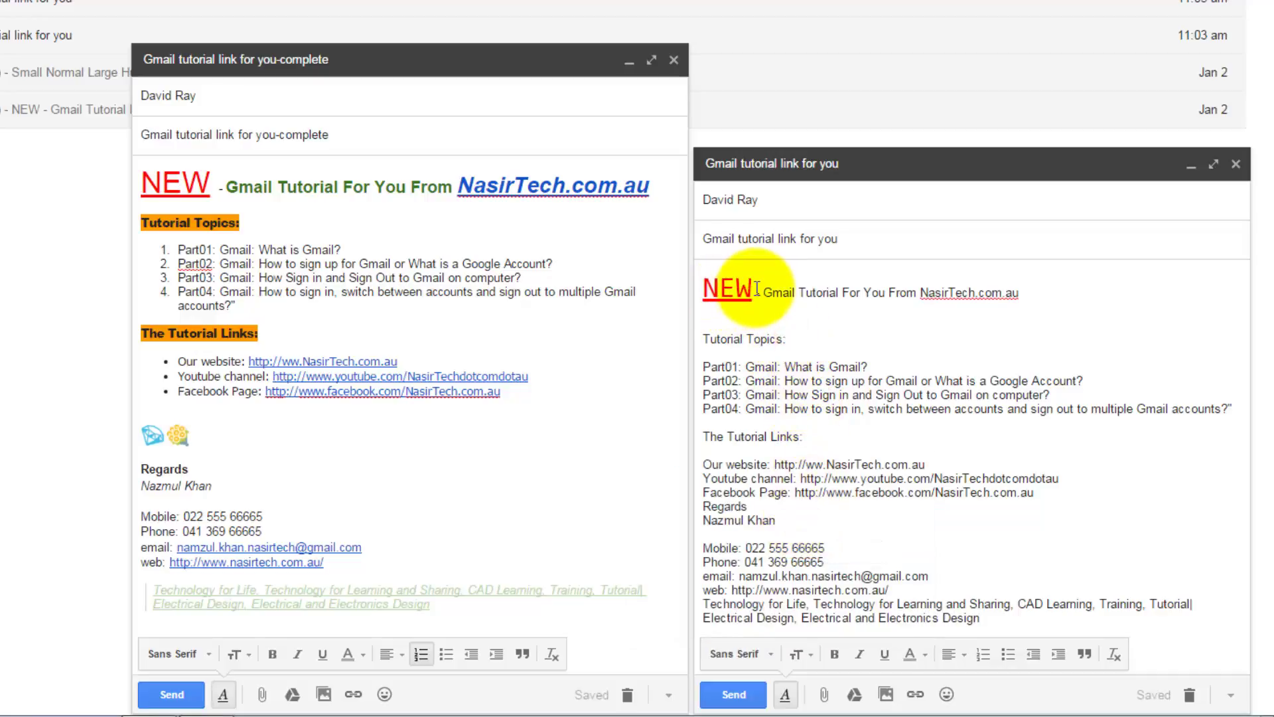
pyautogui.moveTo(753, 290); pyautogui.dragTo(720, 290)
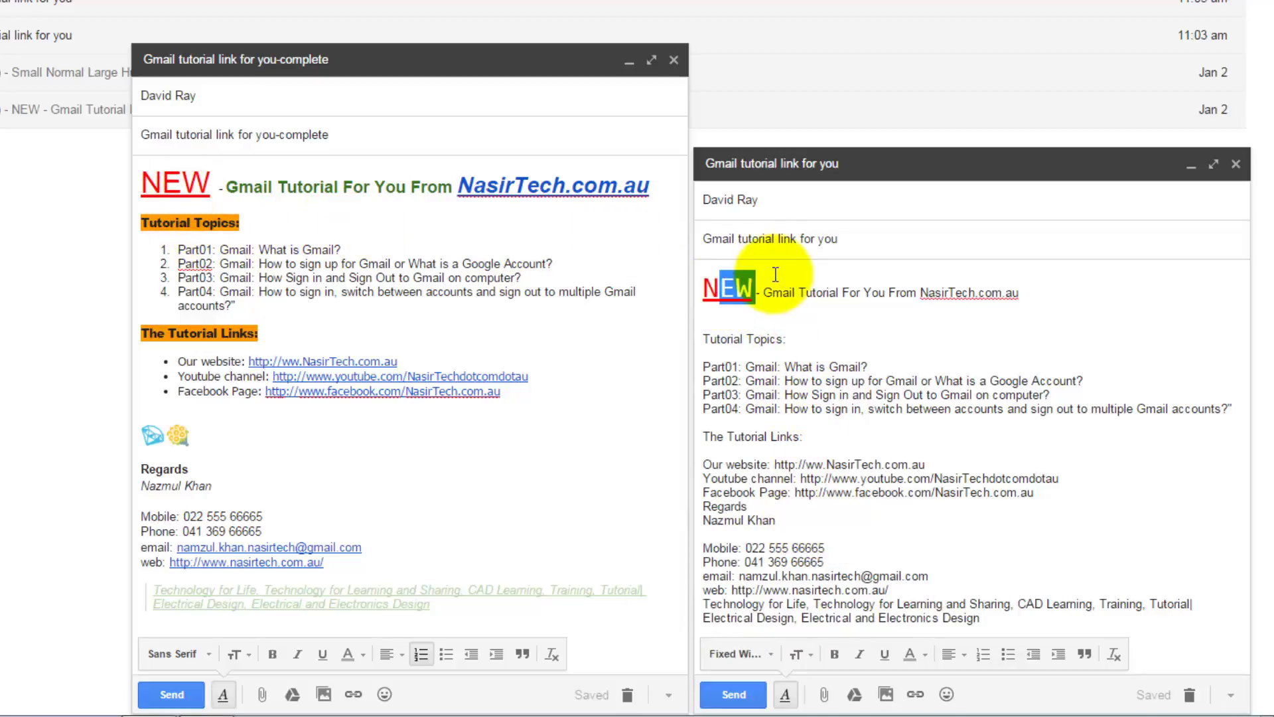
pyautogui.moveTo(755, 292); pyautogui.dragTo(704, 288)
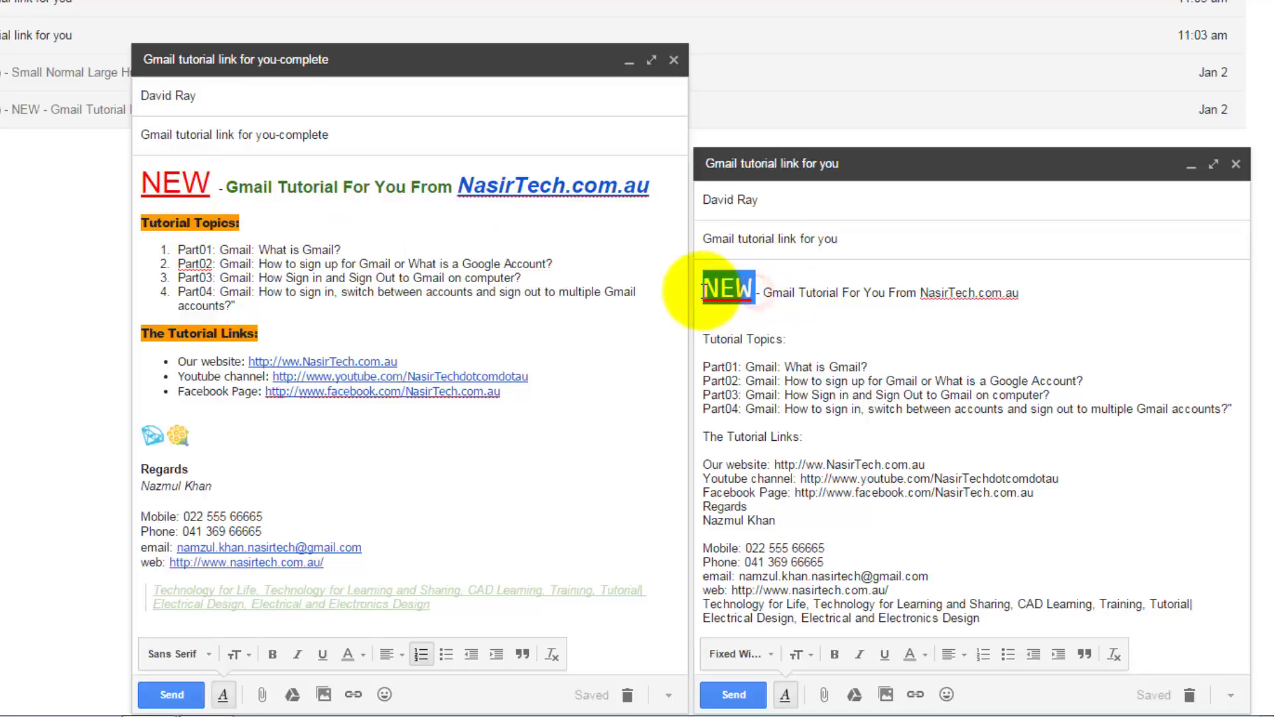
pyautogui.click(733, 307)
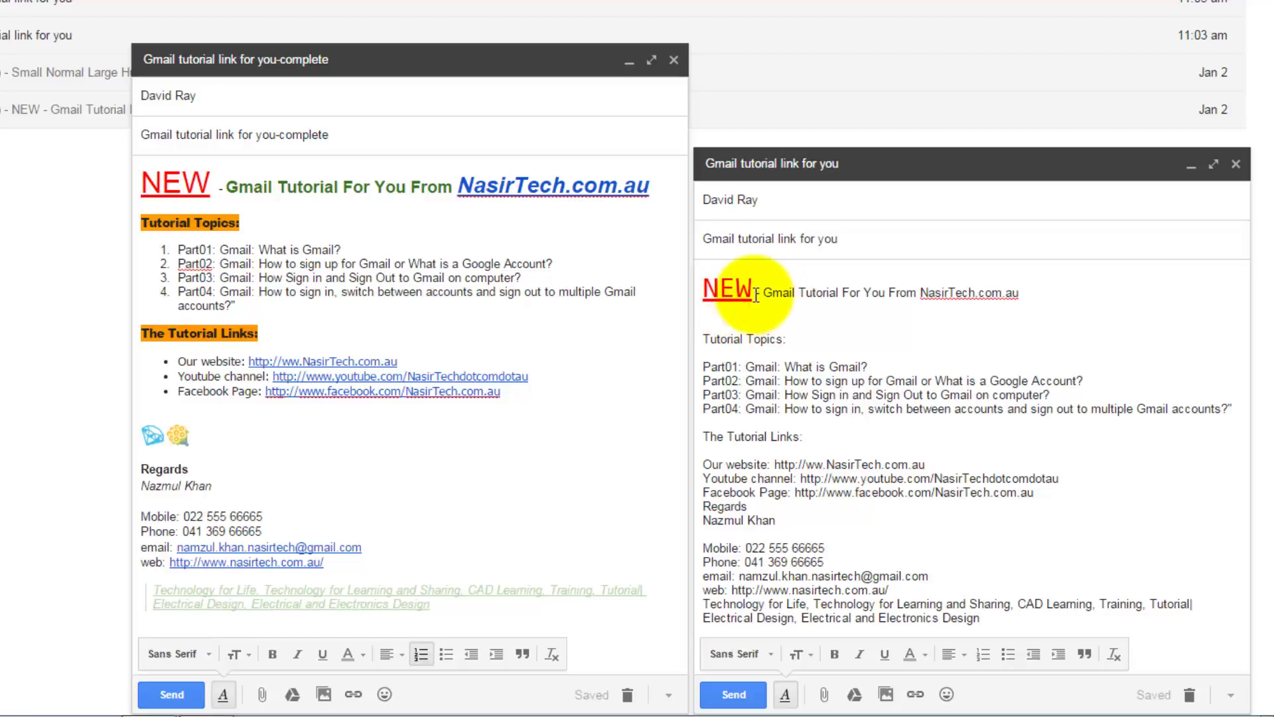
# Set the rest of the first line, "- Gmail Tutorial For You From NasirTech.com.au", to Large size.
pyautogui.moveTo(756, 295); pyautogui.dragTo(1021, 292)
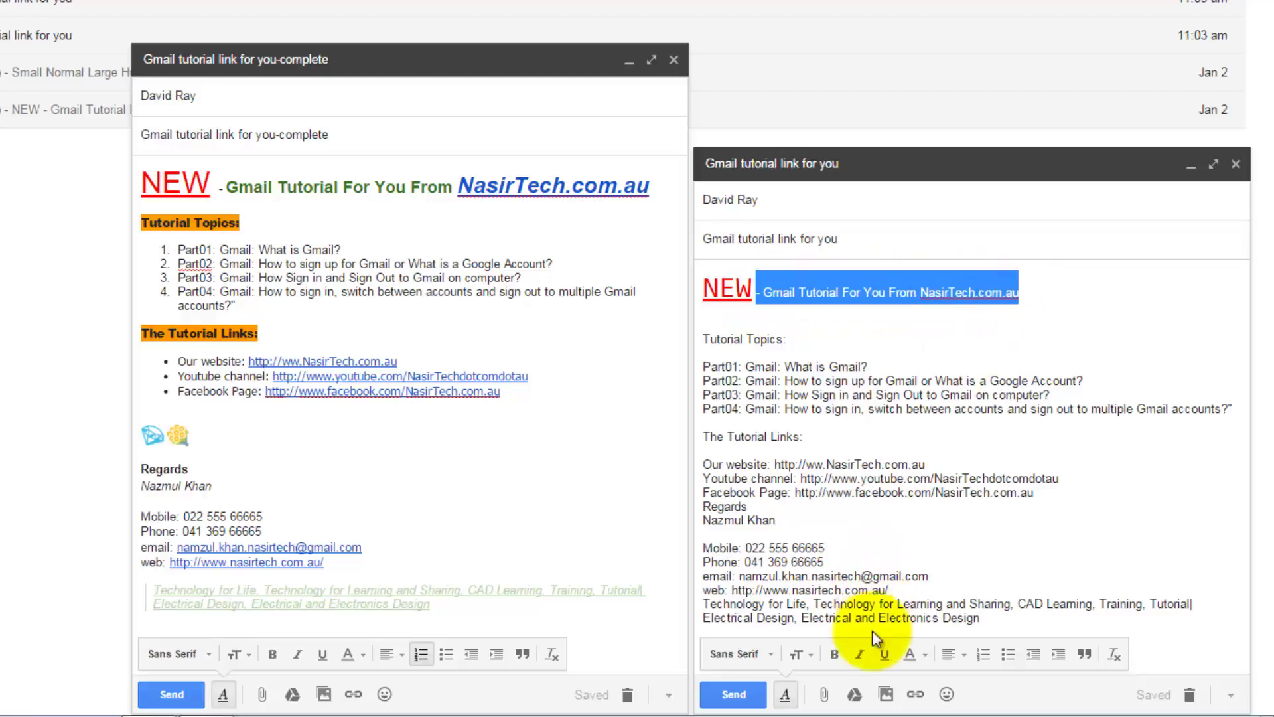
pyautogui.click(801, 654)
pyautogui.click(833, 575)
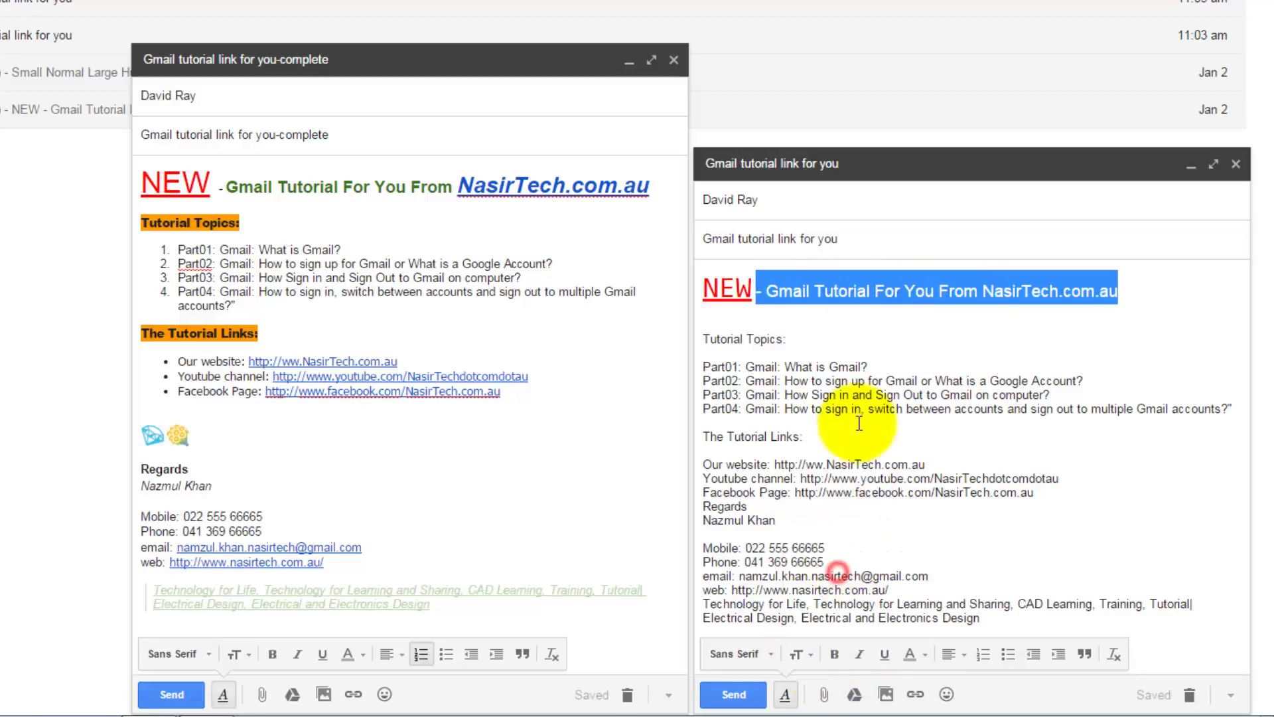
pyautogui.click(849, 366)
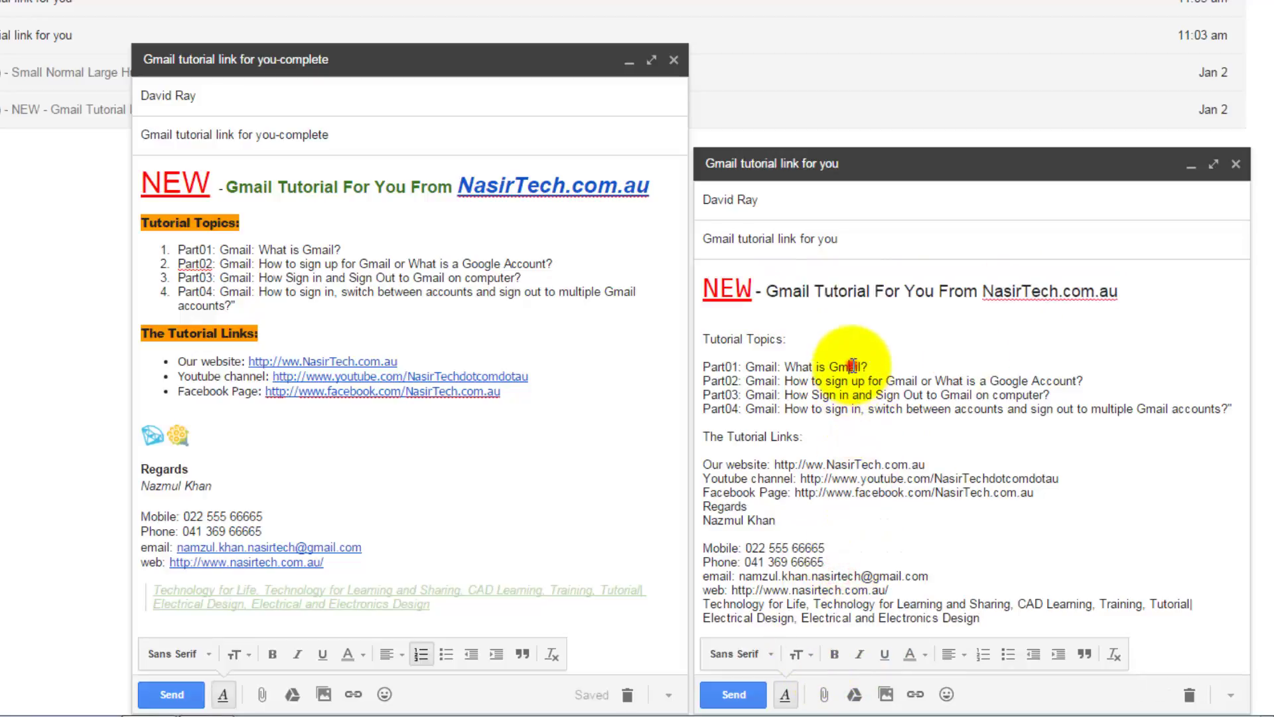
# Colour the text "- Gmail Tutorial For You From" in the first line dark green.
pyautogui.click(973, 292)
pyautogui.moveTo(973, 292); pyautogui.dragTo(759, 297)
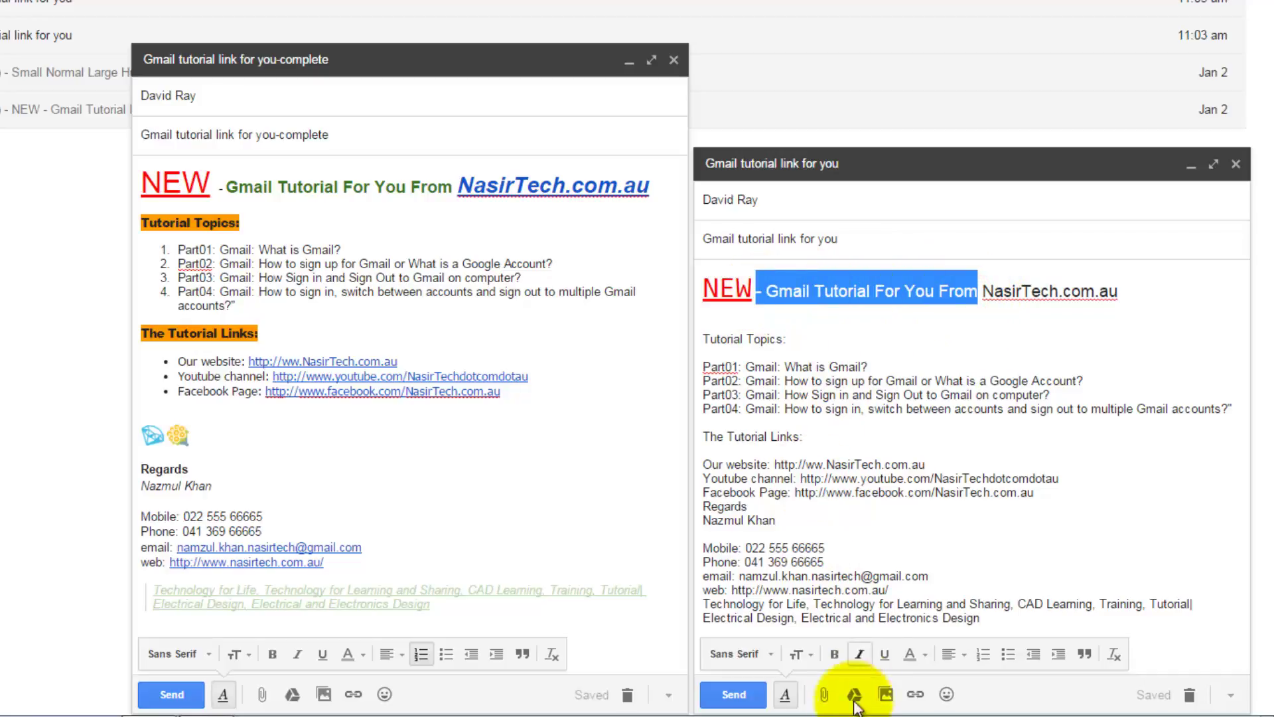
pyautogui.click(909, 653)
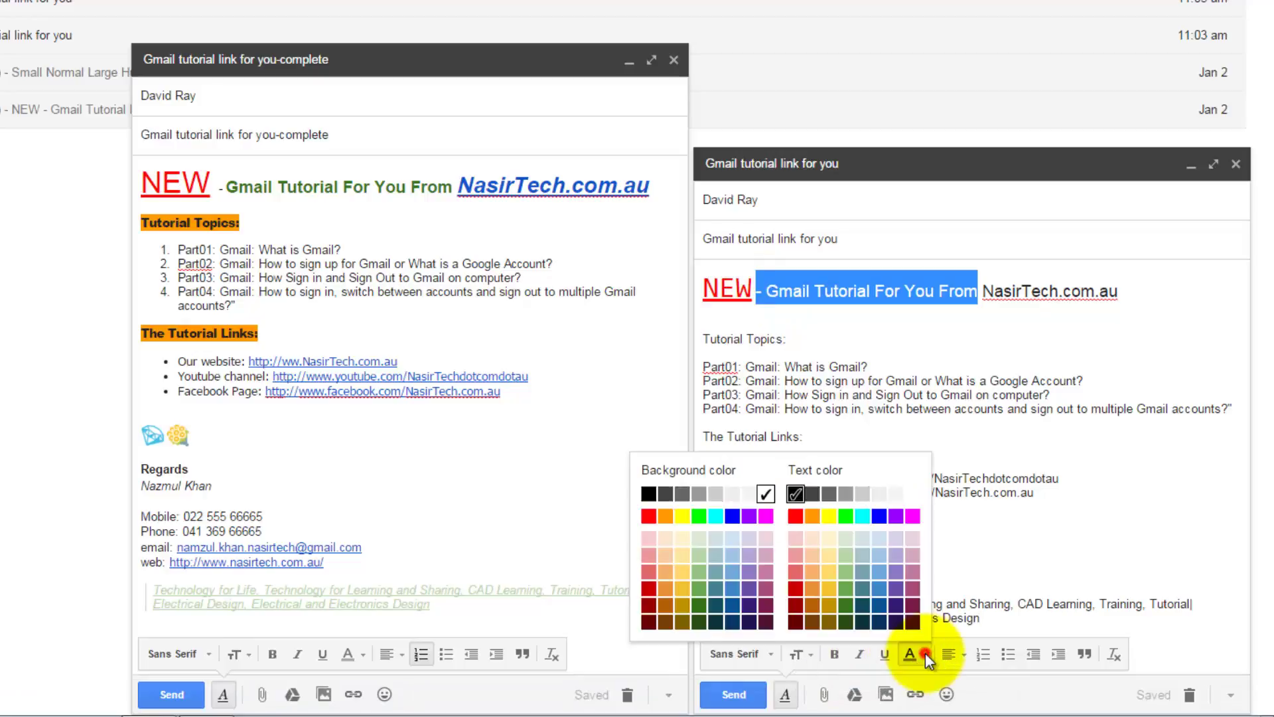
pyautogui.click(854, 603)
pyautogui.click(912, 348)
pyautogui.moveTo(1122, 291); pyautogui.dragTo(988, 297)
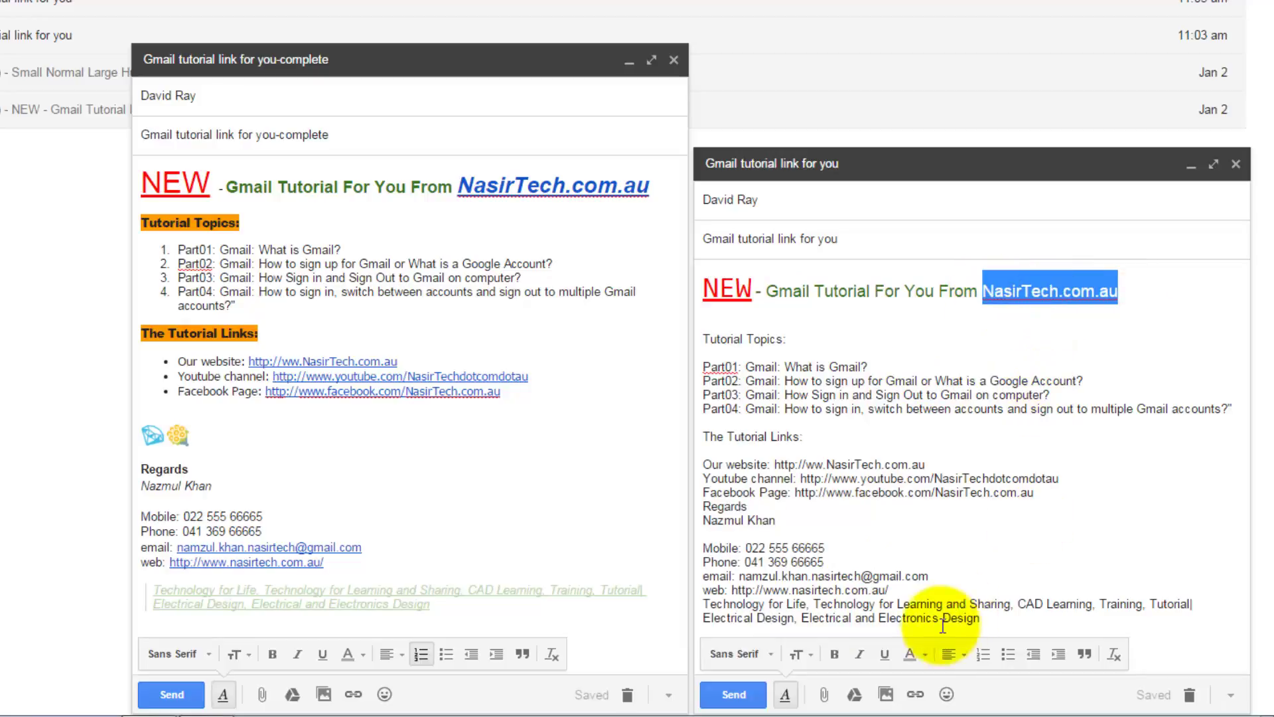
pyautogui.click(916, 694)
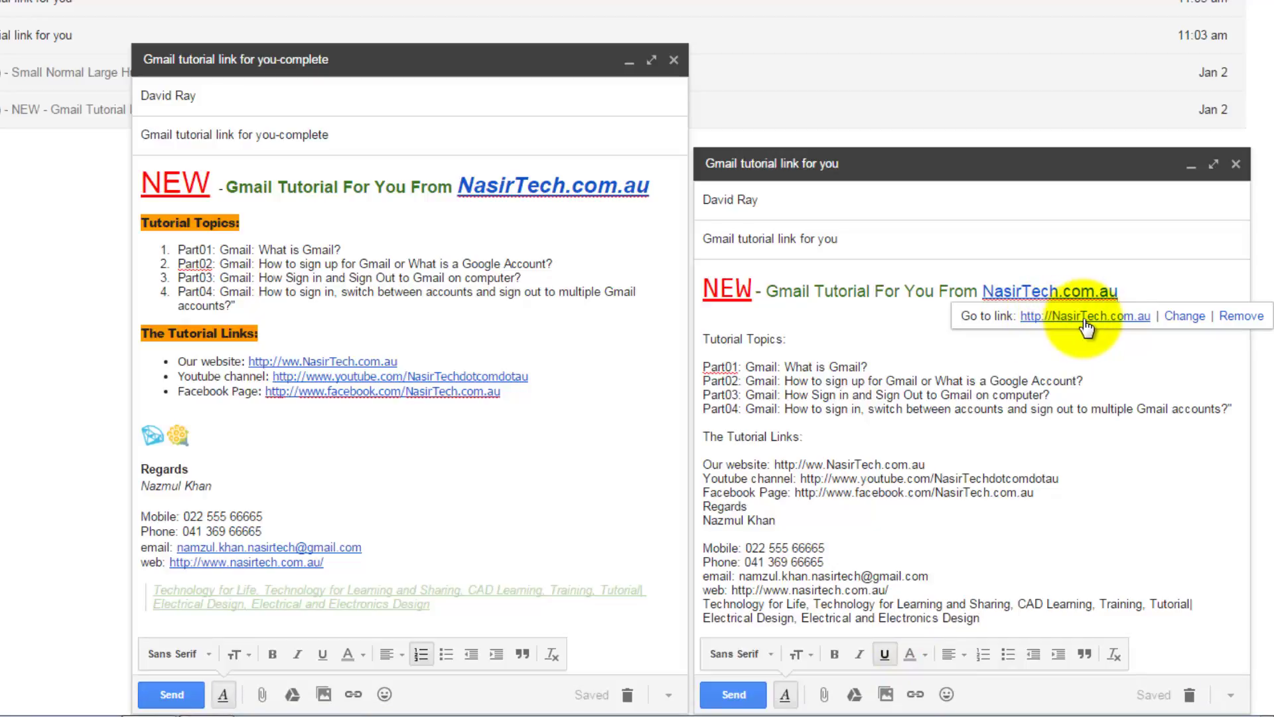
pyautogui.click(863, 350)
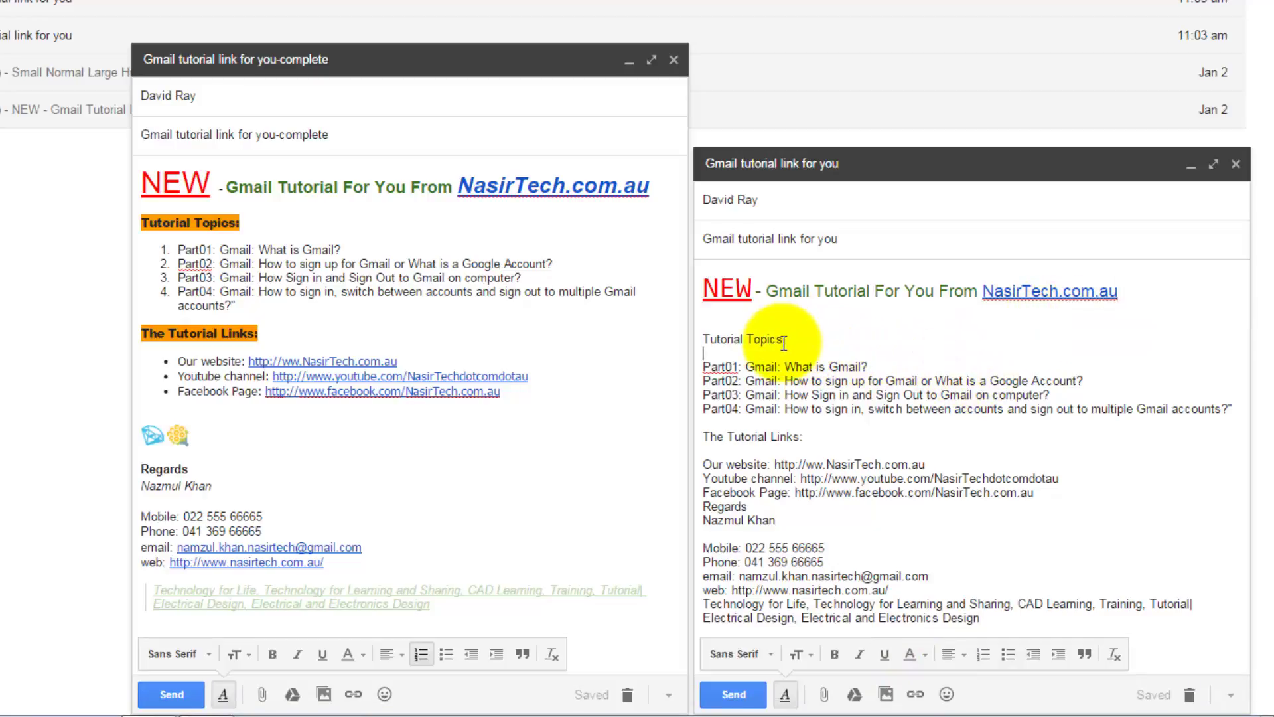
# Make the "Tutorial Topics:" heading bold and set it to Large size.
pyautogui.moveTo(791, 339); pyautogui.dragTo(707, 332)
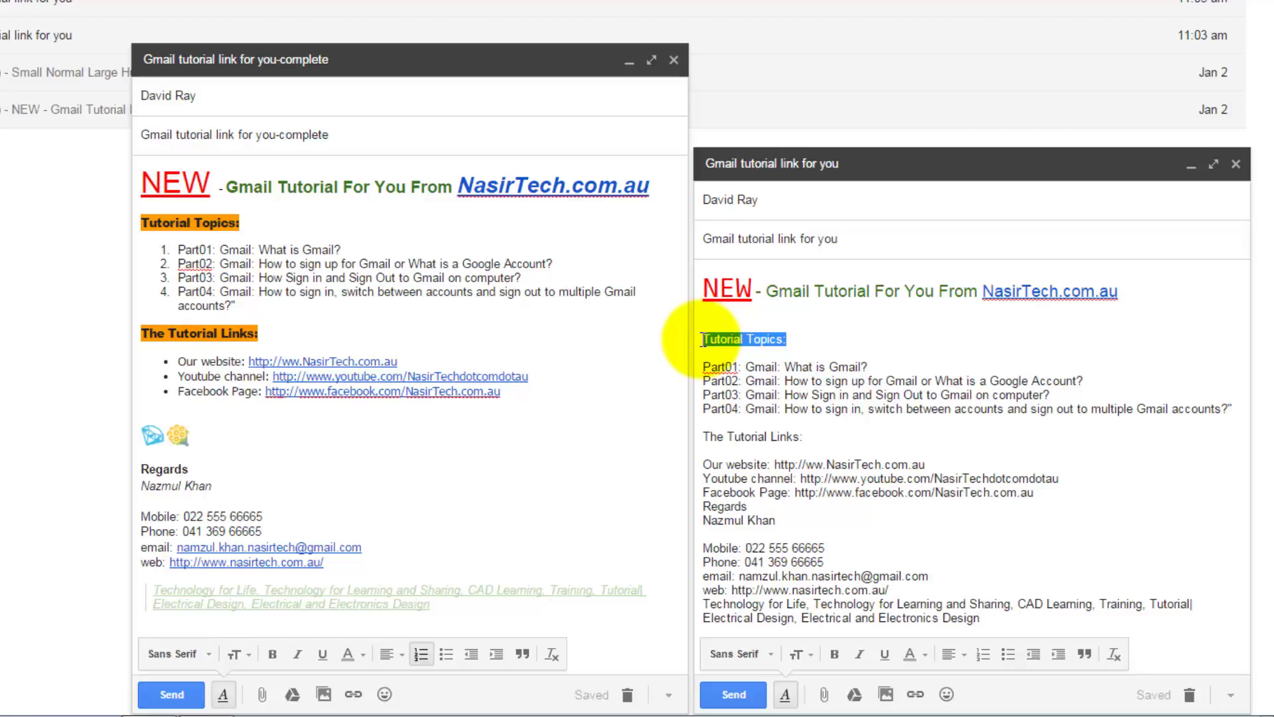
pyautogui.click(836, 648)
pyautogui.click(808, 655)
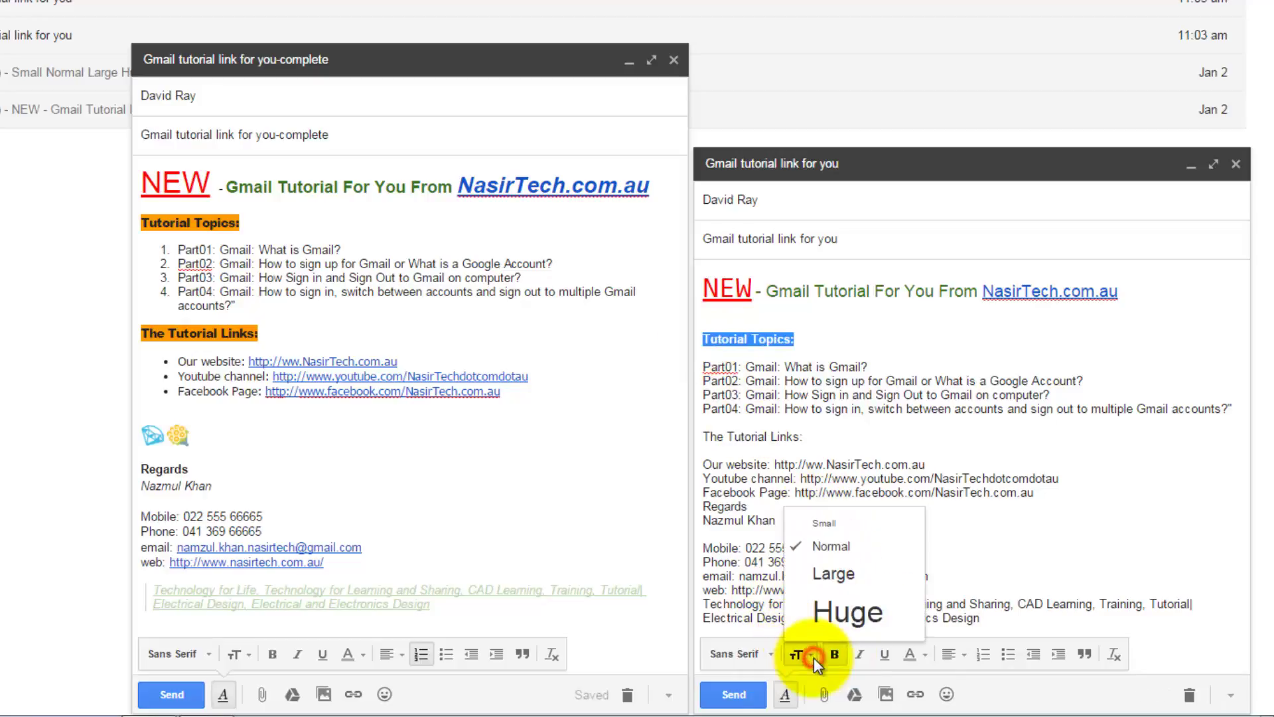
pyautogui.click(839, 583)
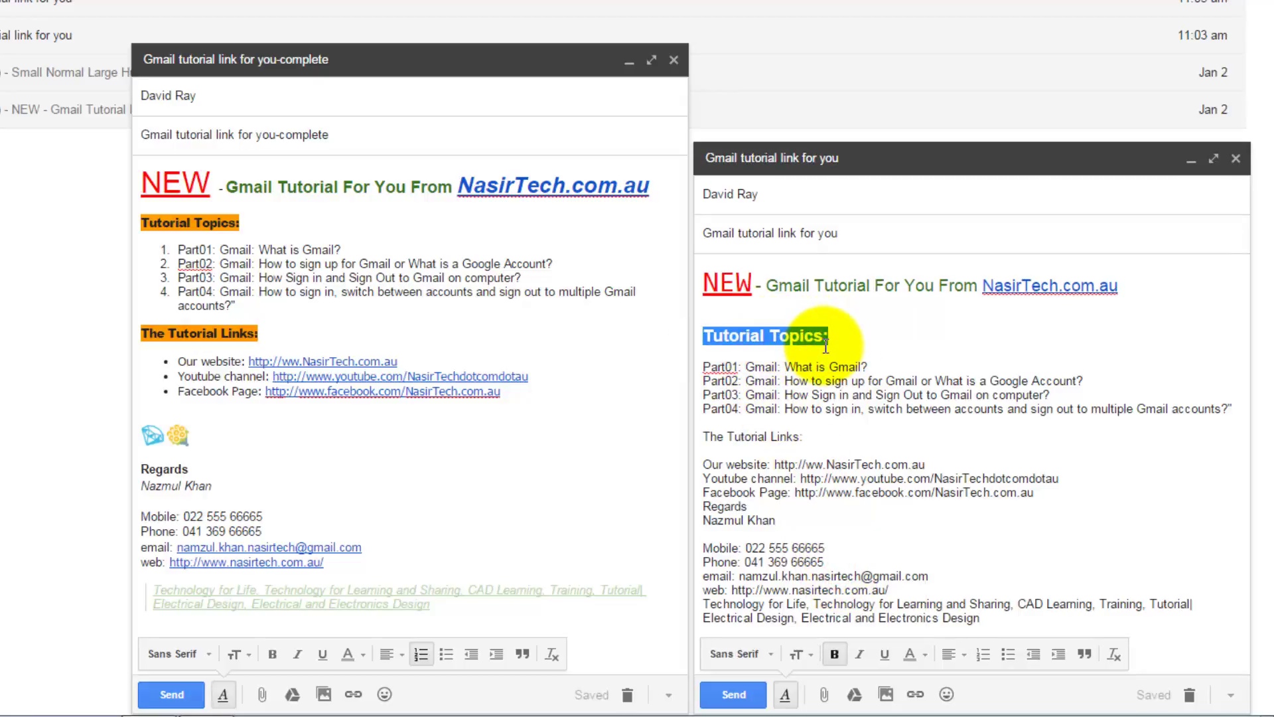
# Give the "Tutorial Topics:" heading an orange background colour.
pyautogui.click(926, 660)
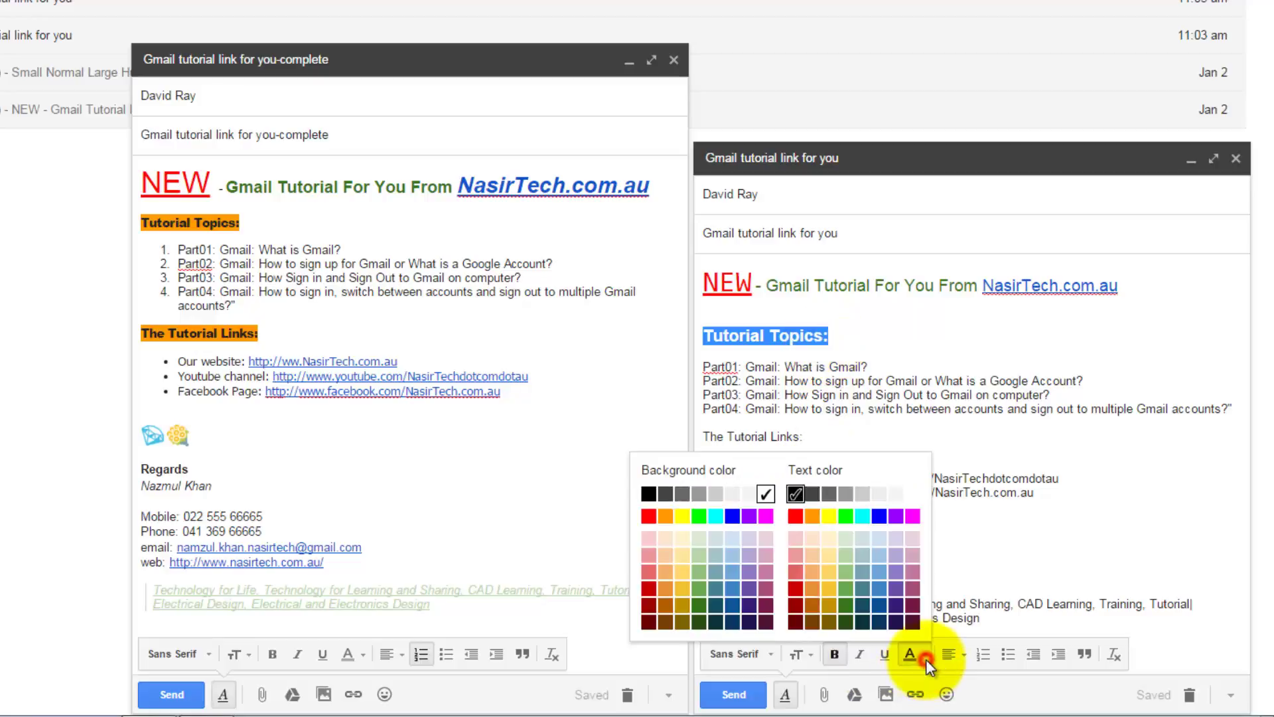
pyautogui.click(665, 515)
pyautogui.click(905, 347)
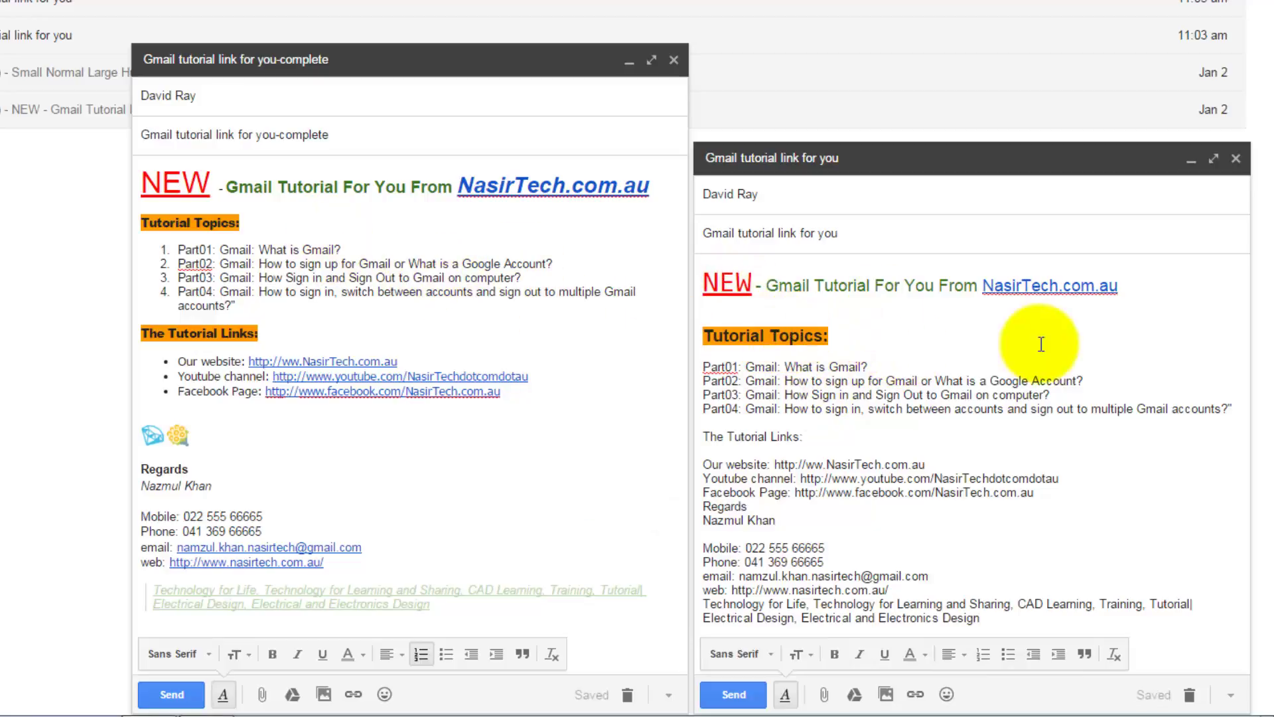
# Set the "Tutorial Topics:" heading to Normal size.
pyautogui.moveTo(830, 336); pyautogui.dragTo(693, 335)
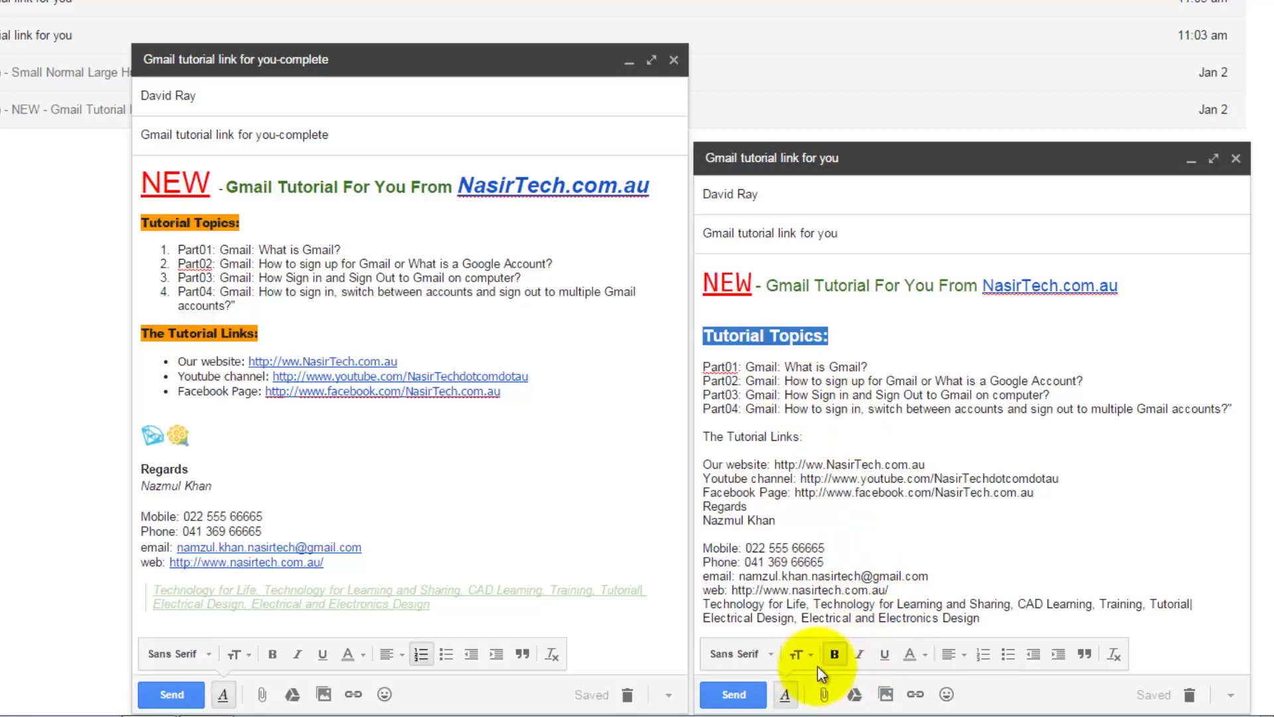
pyautogui.click(800, 656)
pyautogui.click(833, 551)
pyautogui.click(871, 381)
# Make the "The Tutorial Links:" heading bold.
pyautogui.moveTo(818, 436); pyautogui.dragTo(703, 436)
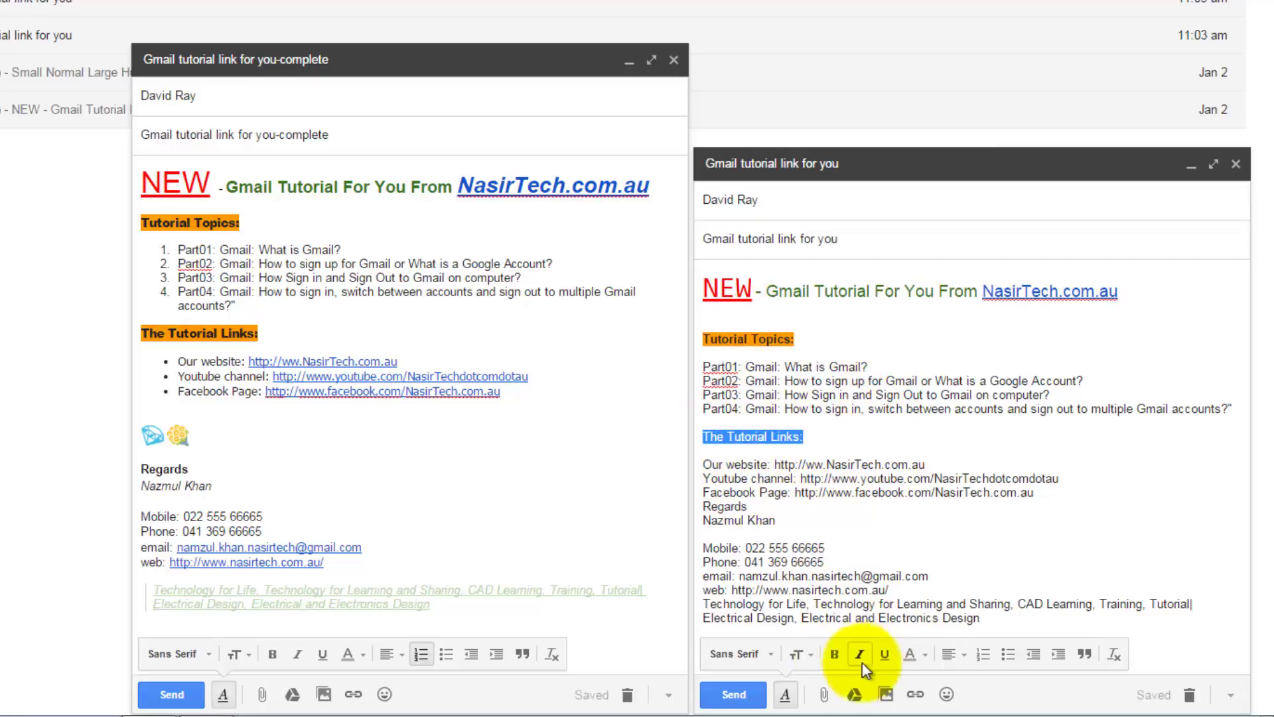
pyautogui.click(811, 655)
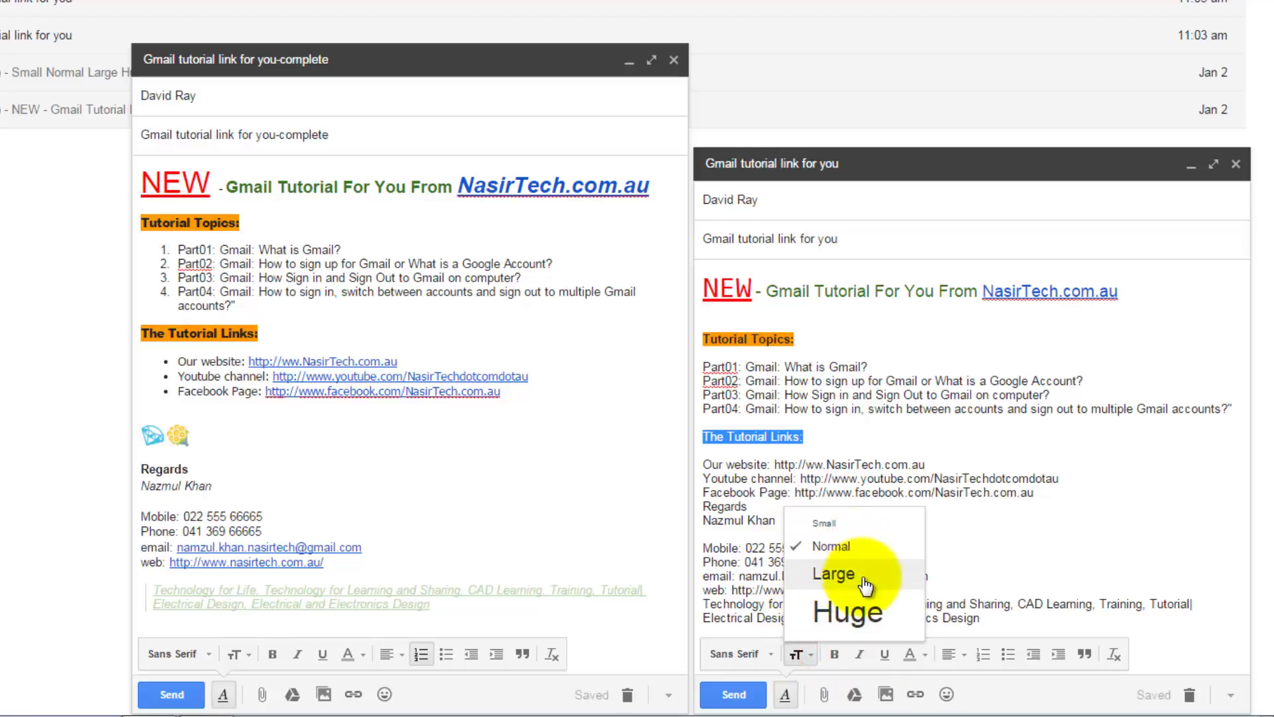
pyautogui.click(834, 653)
# Colour the text of the "The Tutorial Links:" heading red and give it an orange background.
pyautogui.click(921, 655)
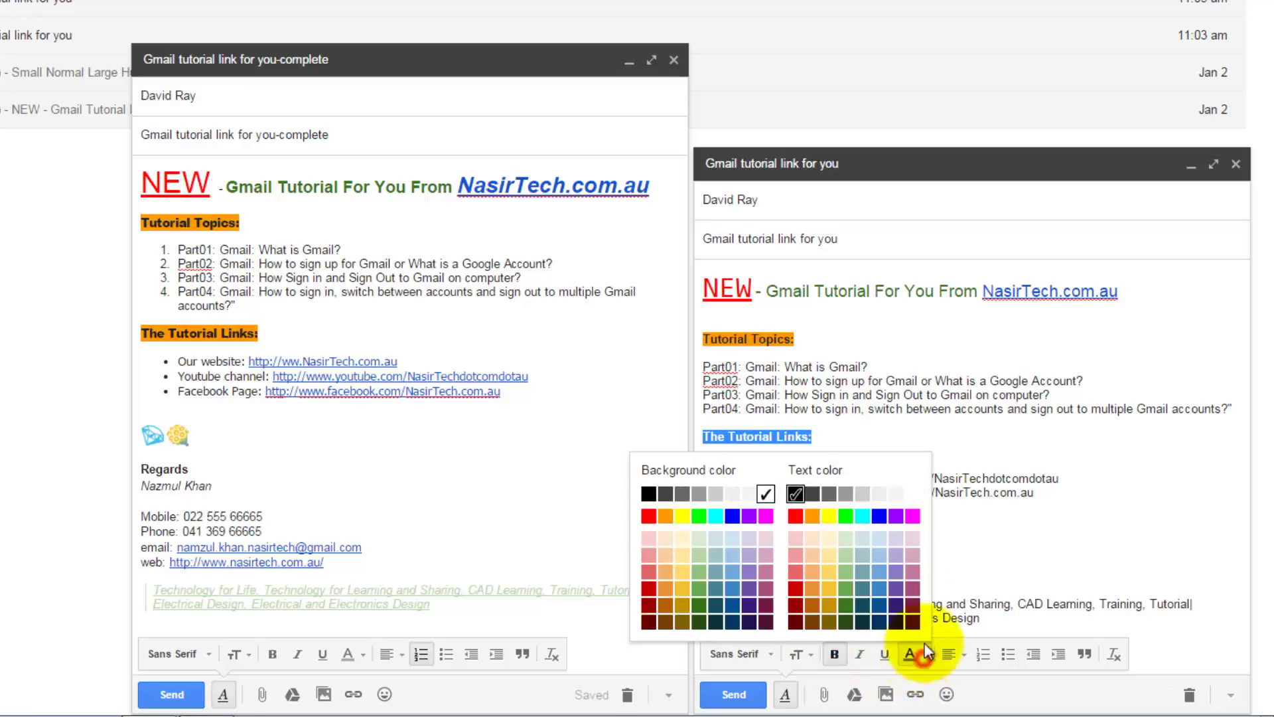
pyautogui.click(796, 519)
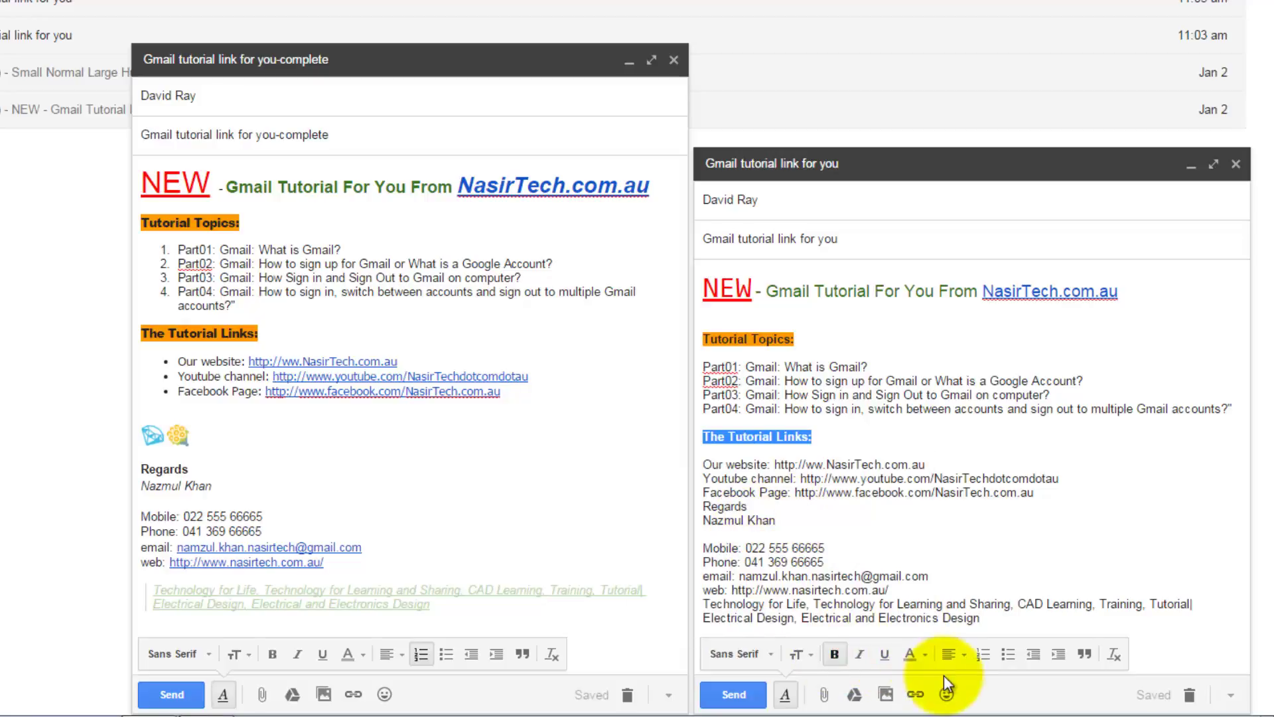
pyautogui.click(926, 659)
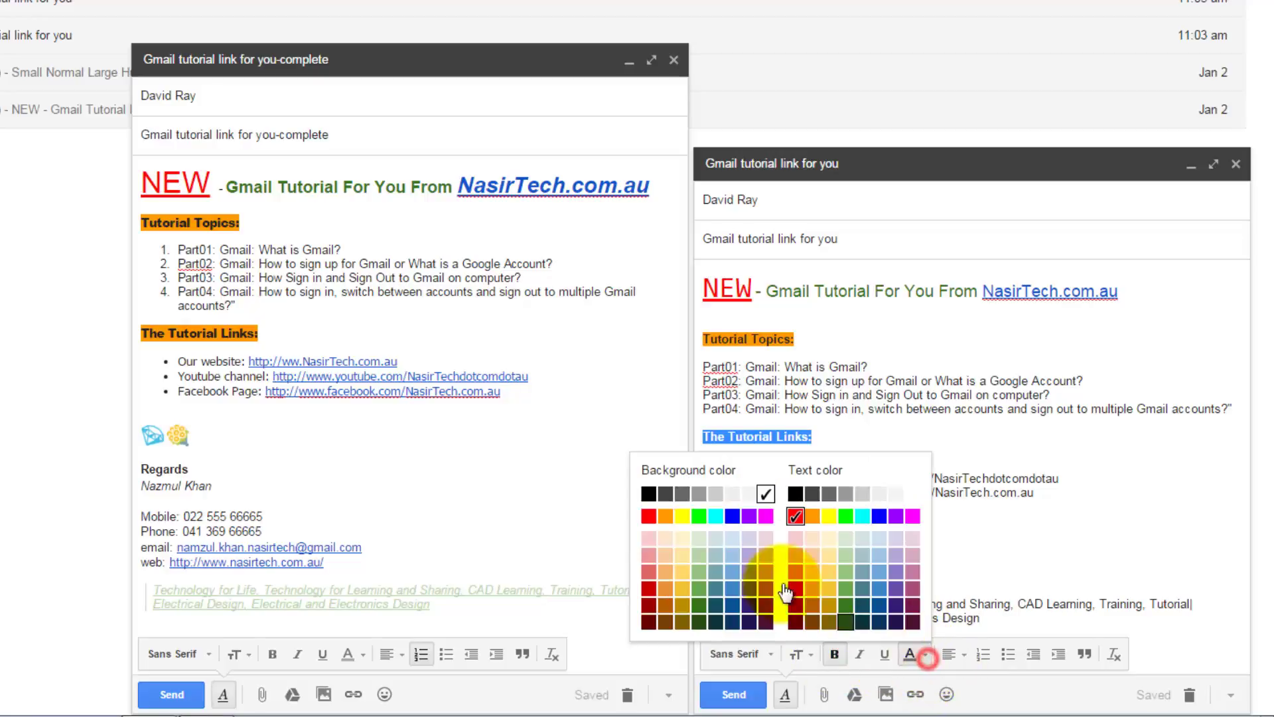
pyautogui.click(665, 515)
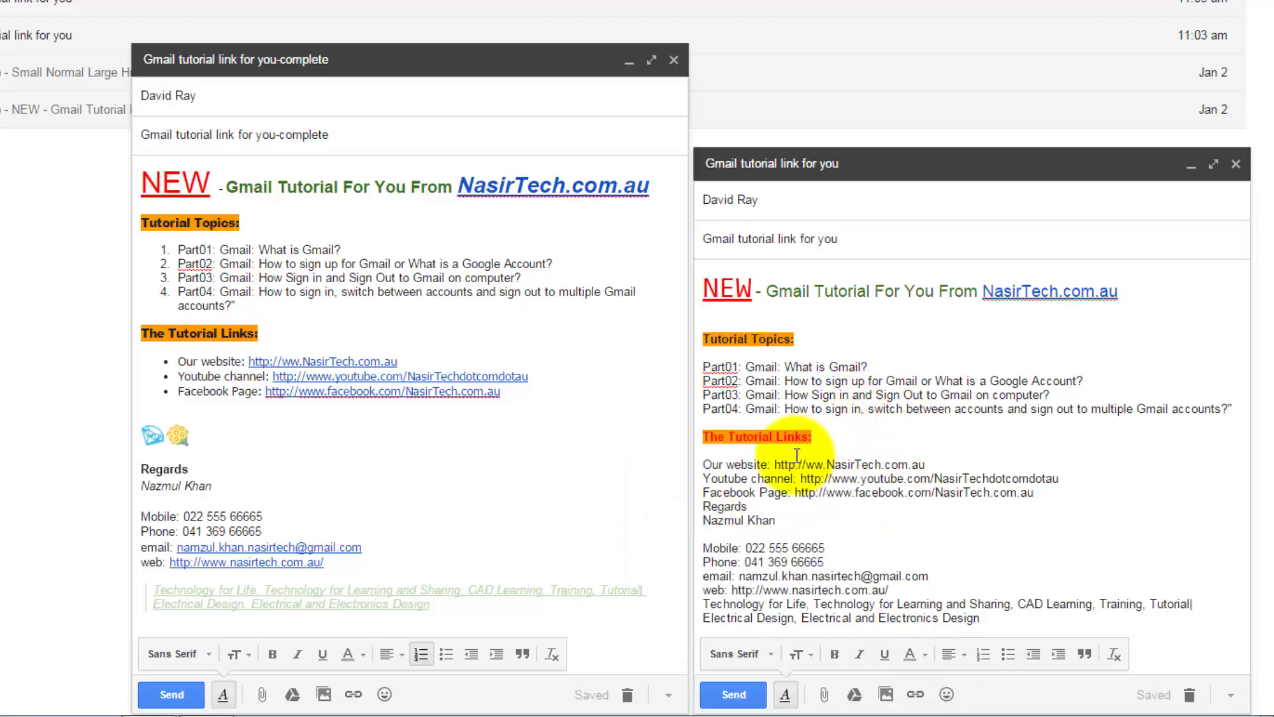
# Set the text colour of the "The Tutorial Links:" heading to black.
pyautogui.moveTo(813, 438); pyautogui.dragTo(702, 438)
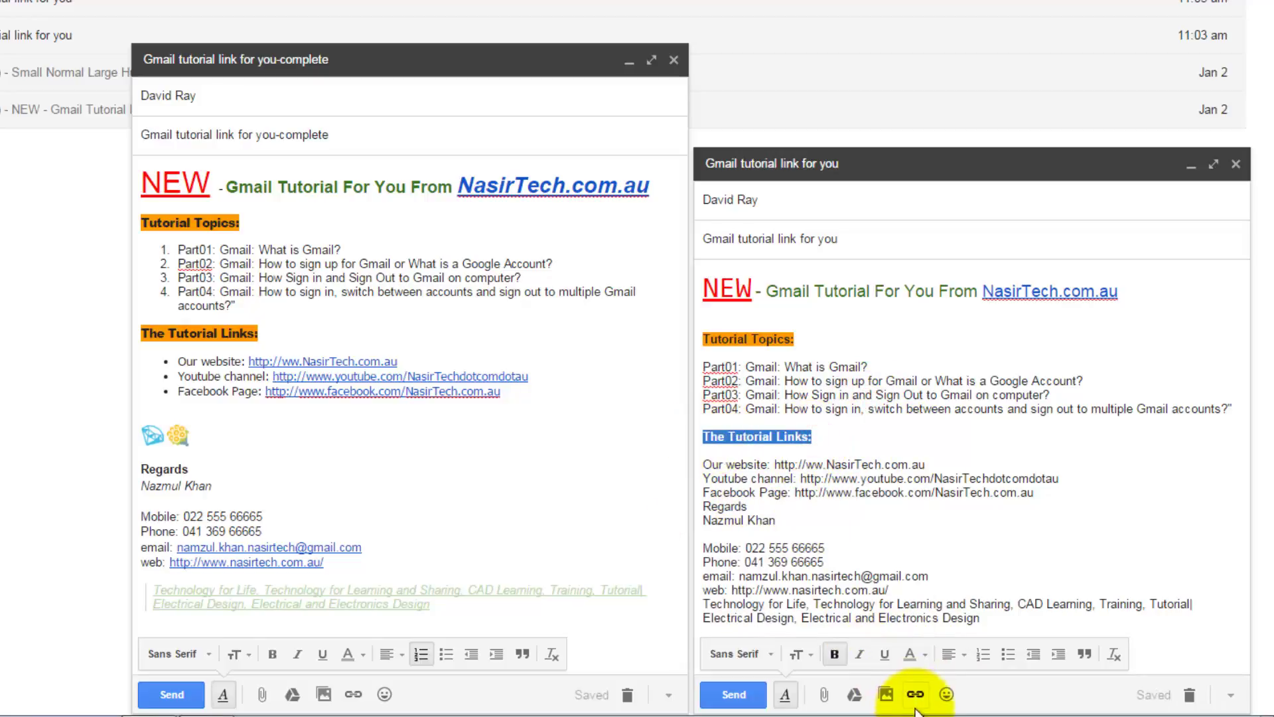
pyautogui.click(922, 656)
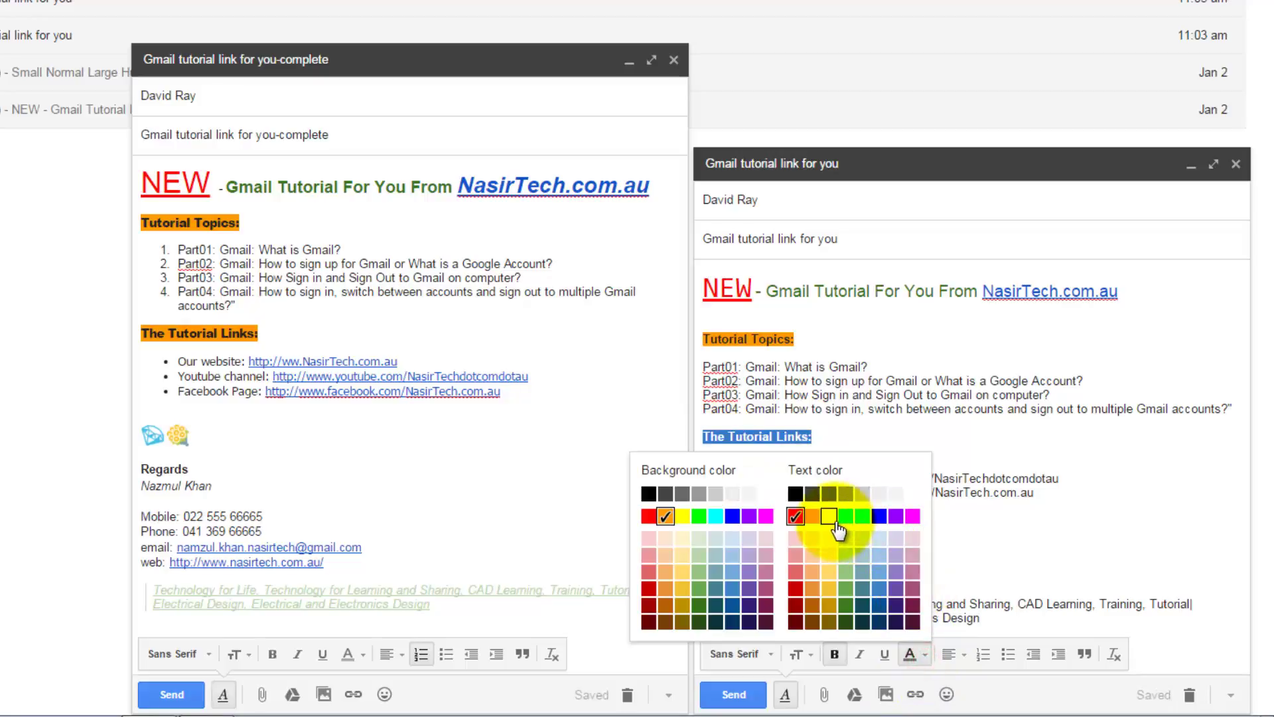
pyautogui.click(796, 494)
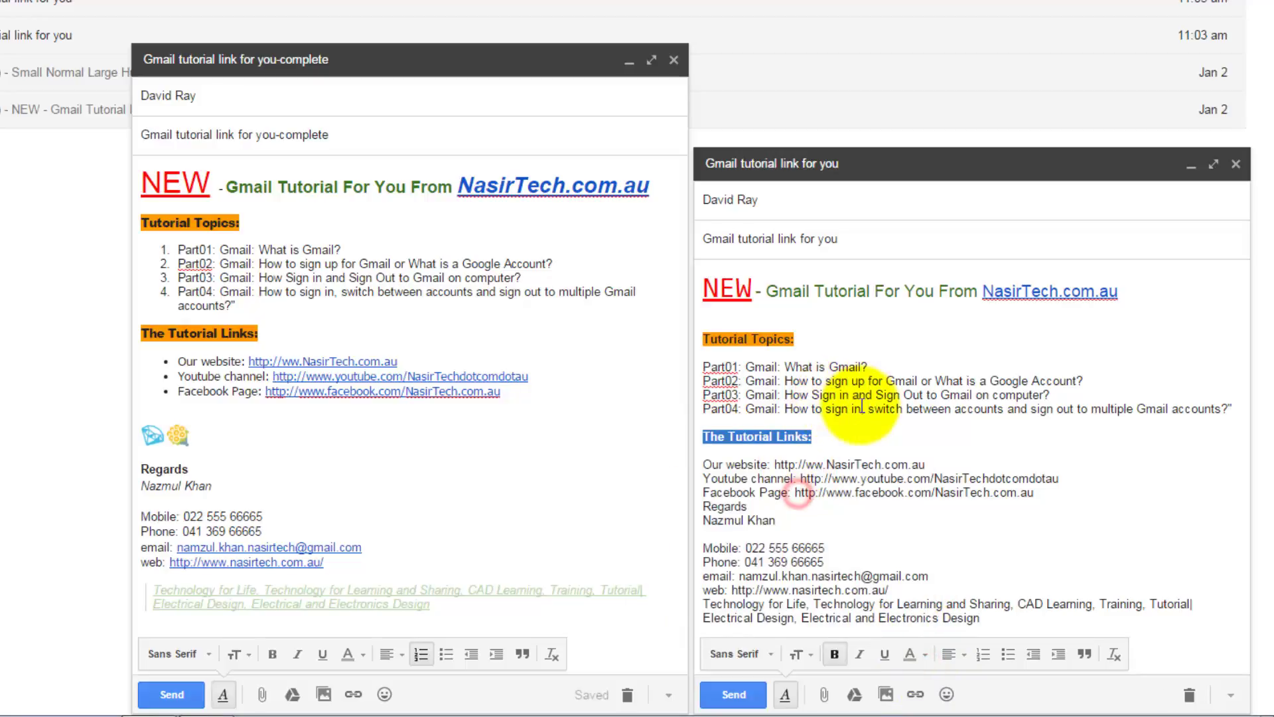
pyautogui.click(862, 408)
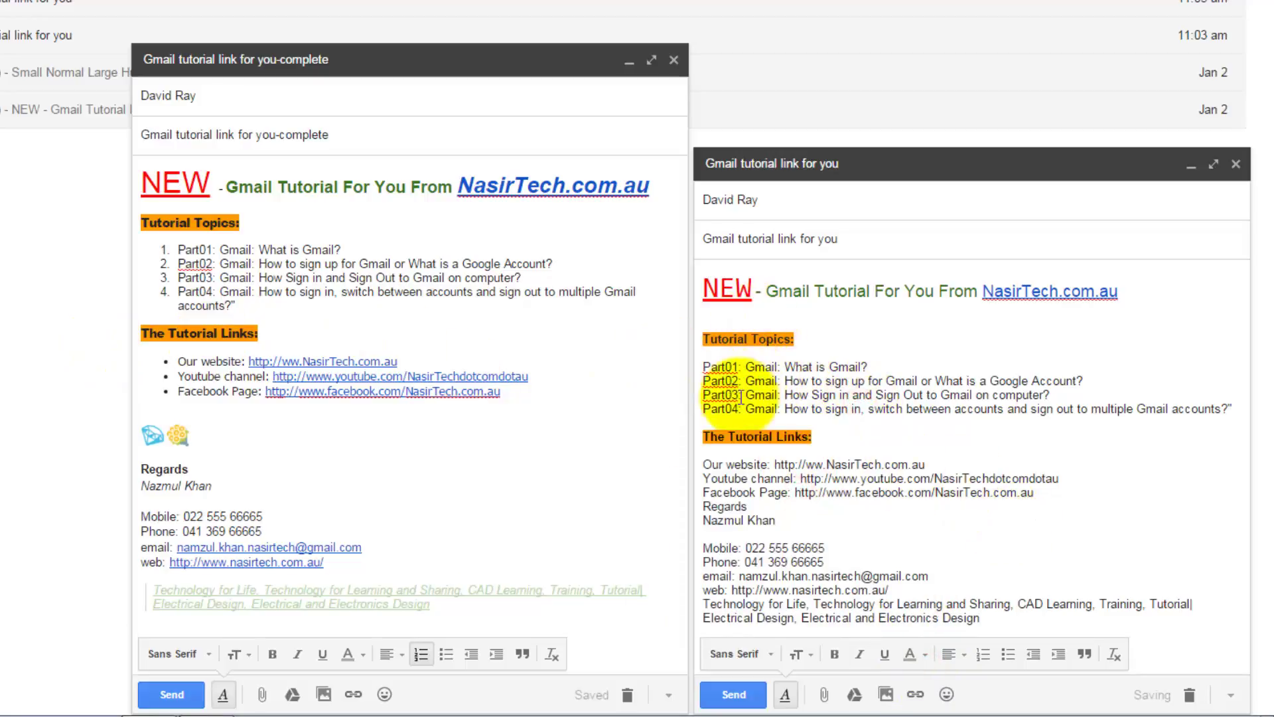
pyautogui.click(828, 434)
pyautogui.moveTo(786, 433); pyautogui.dragTo(658, 424)
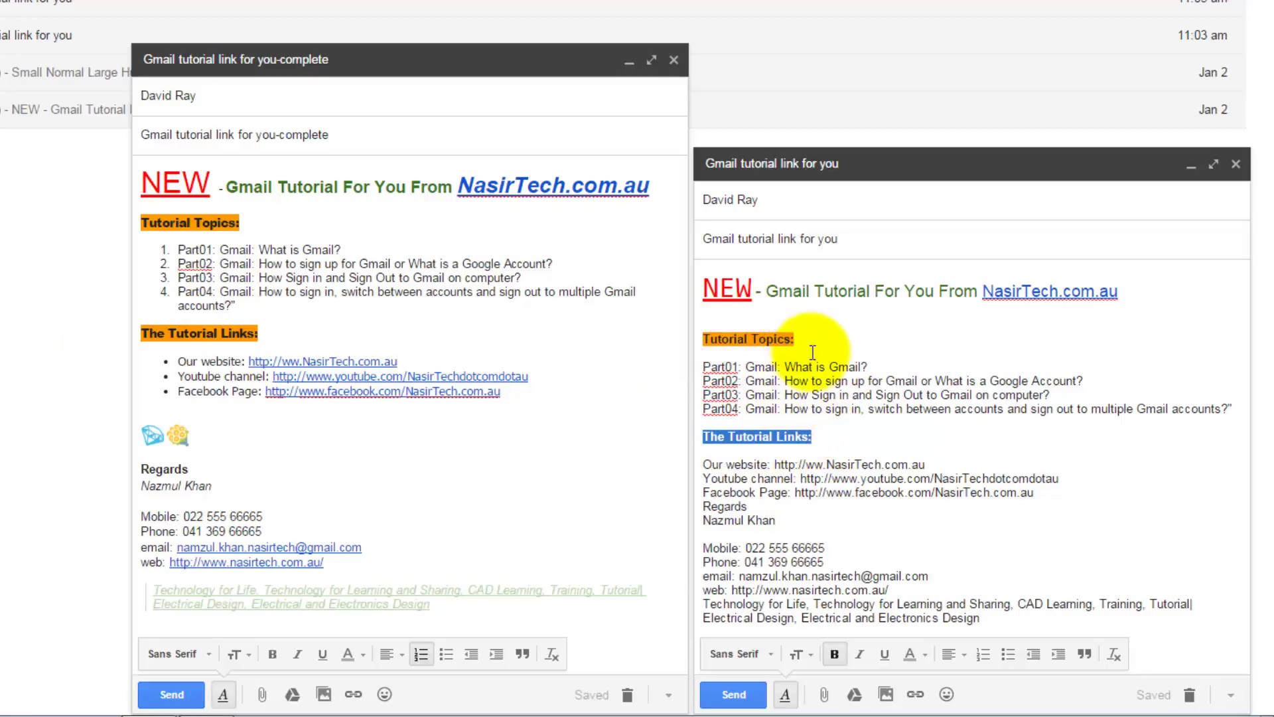
pyautogui.click(907, 422)
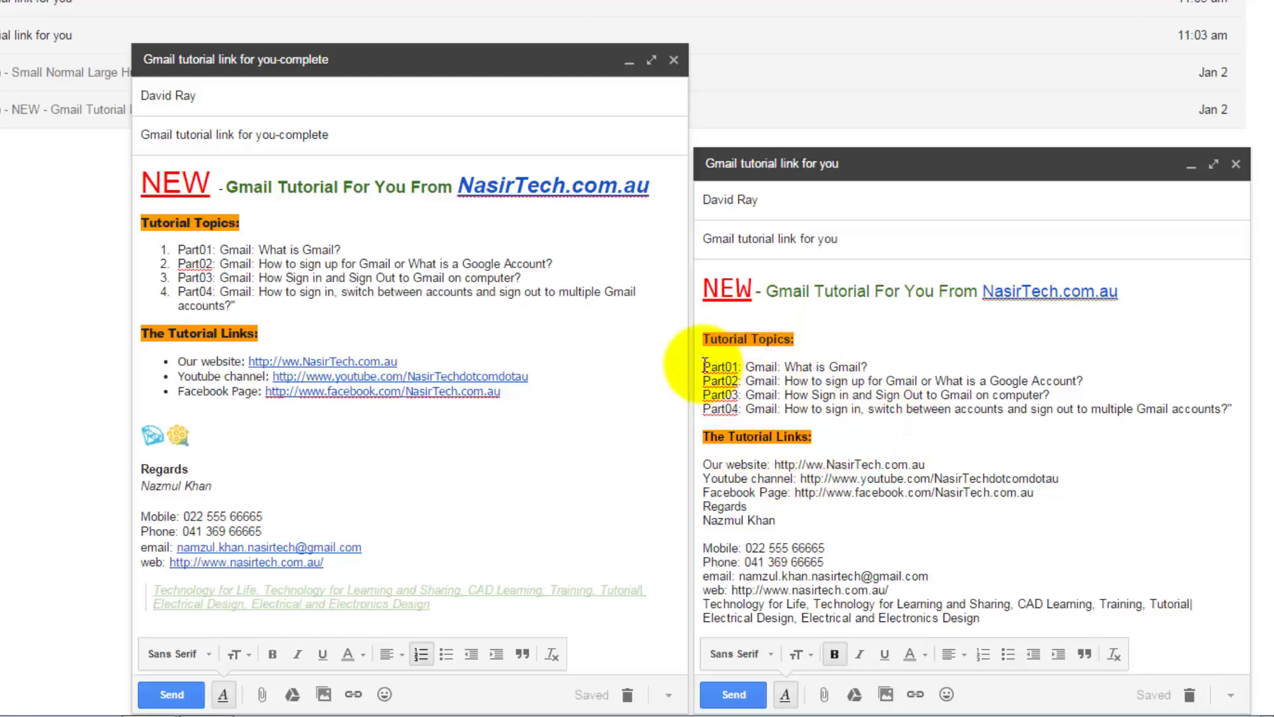
# Turn the four topic lines, Part01 to Part04, into a numbered list.
pyautogui.moveTo(703, 365); pyautogui.dragTo(1237, 410)
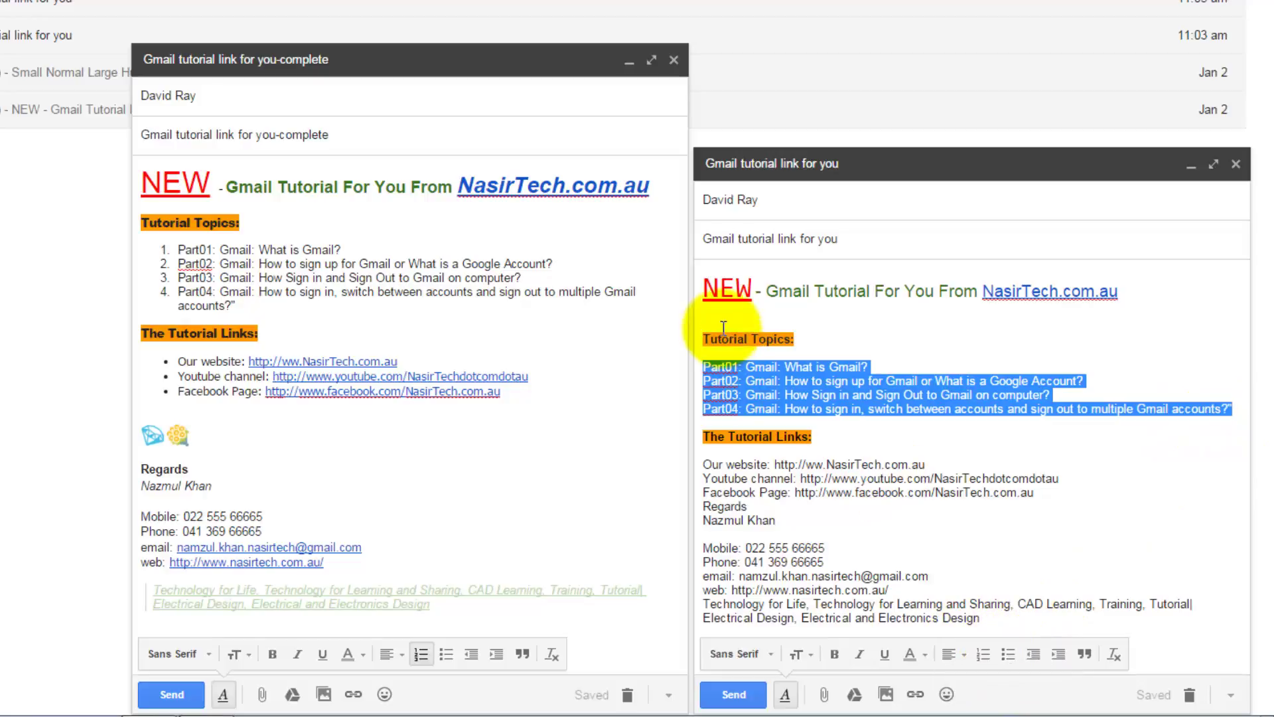
pyautogui.click(981, 652)
pyautogui.click(846, 383)
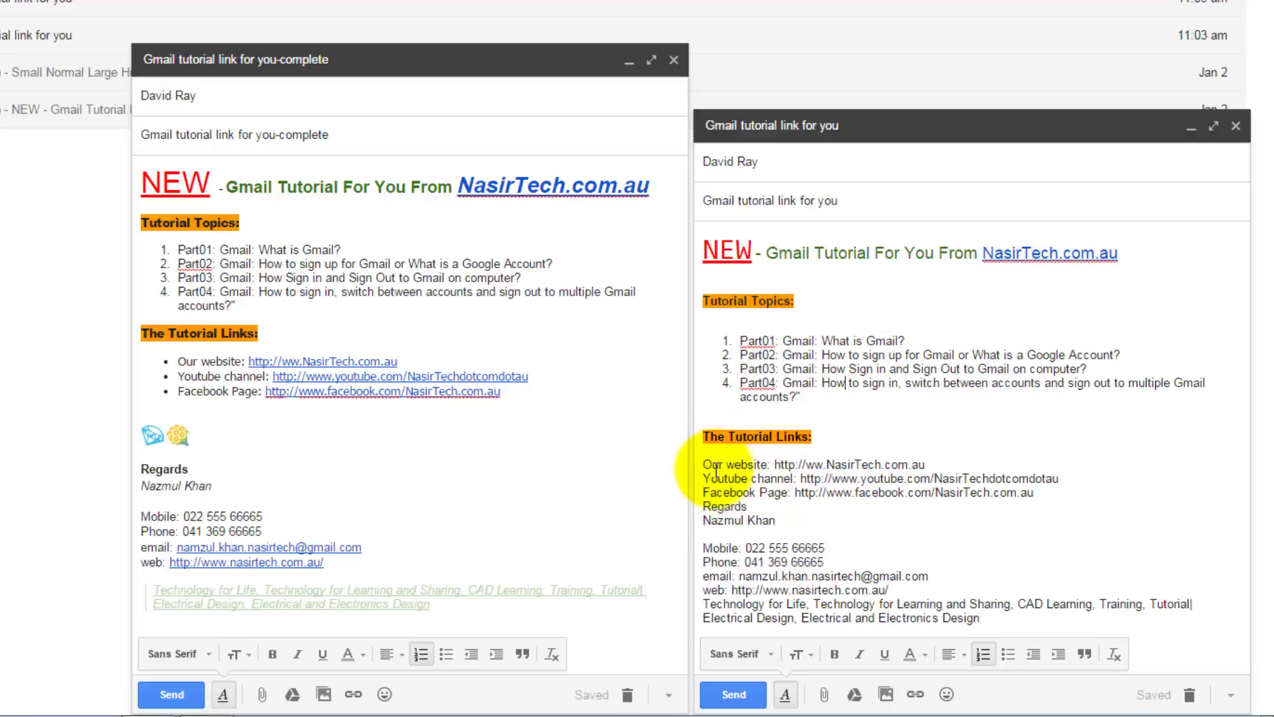
# Turn the website, Youtube channel and Facebook Page lines into a bulleted list.
pyautogui.moveTo(705, 464); pyautogui.dragTo(1046, 493)
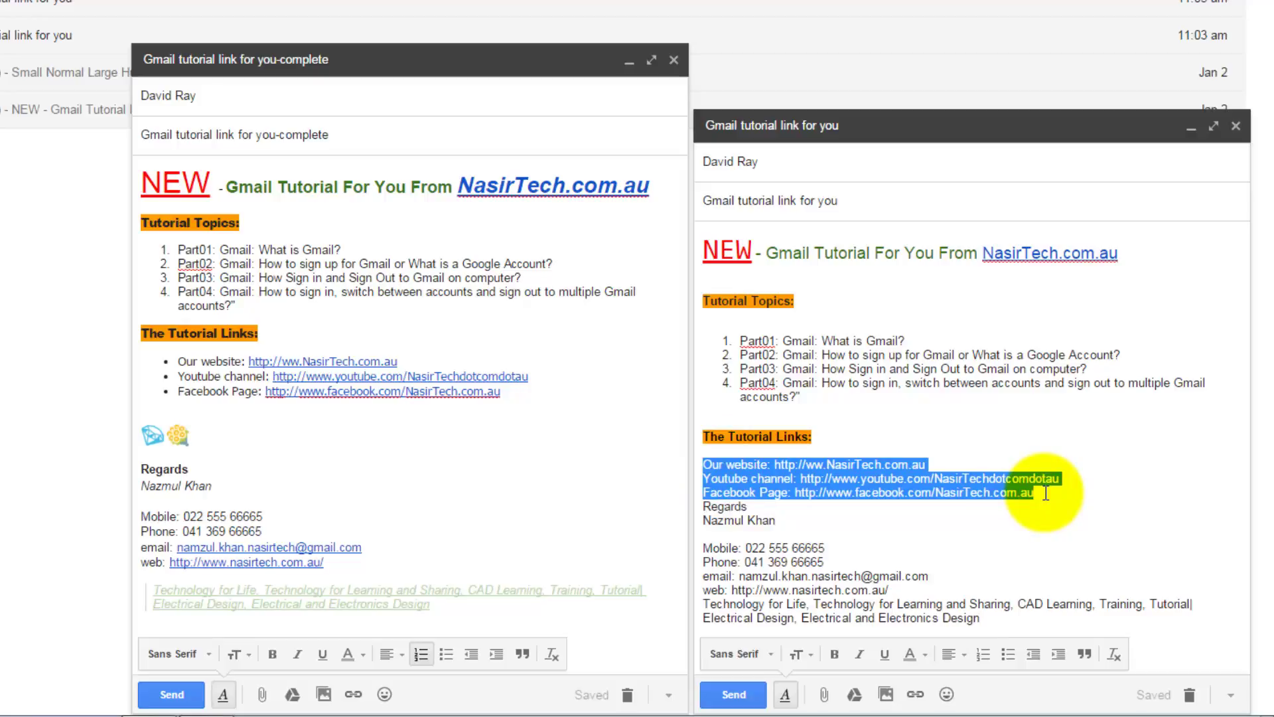
pyautogui.click(1008, 655)
pyautogui.click(772, 451)
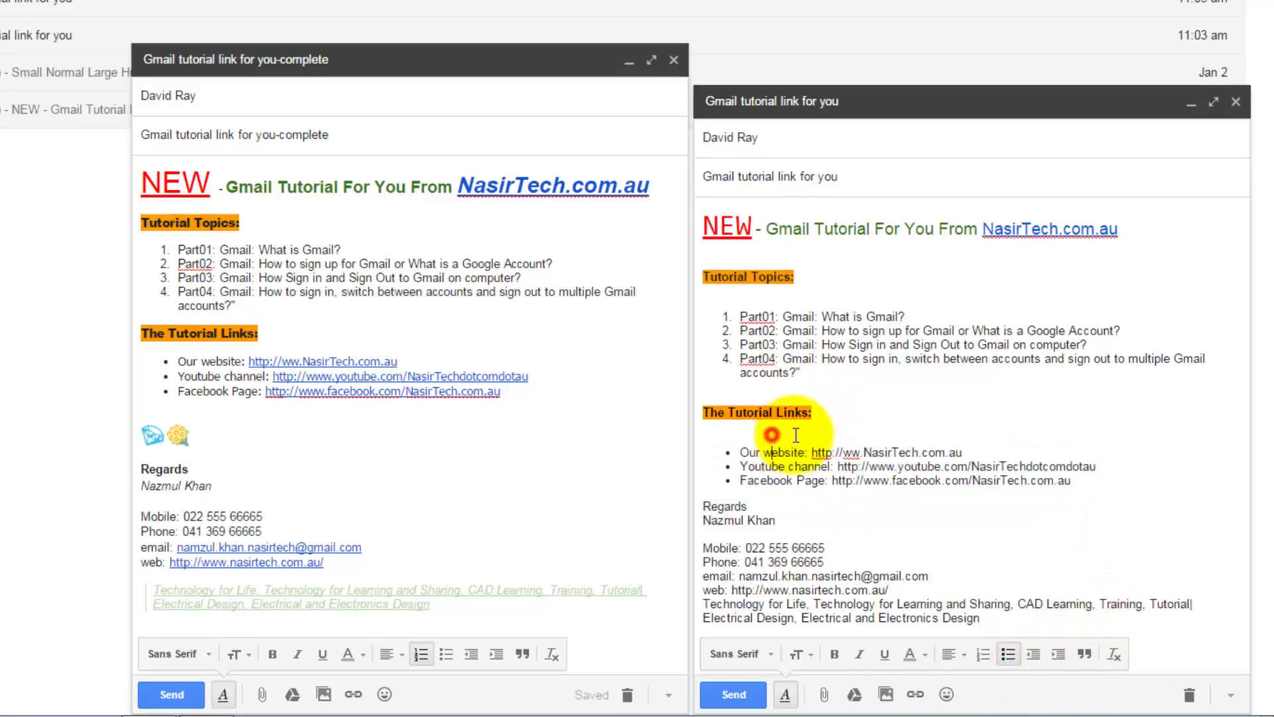
# Remove the blank lines directly above and below the "The Tutorial Links:" heading.
pyautogui.click(727, 392)
pyautogui.press('BackSpace')
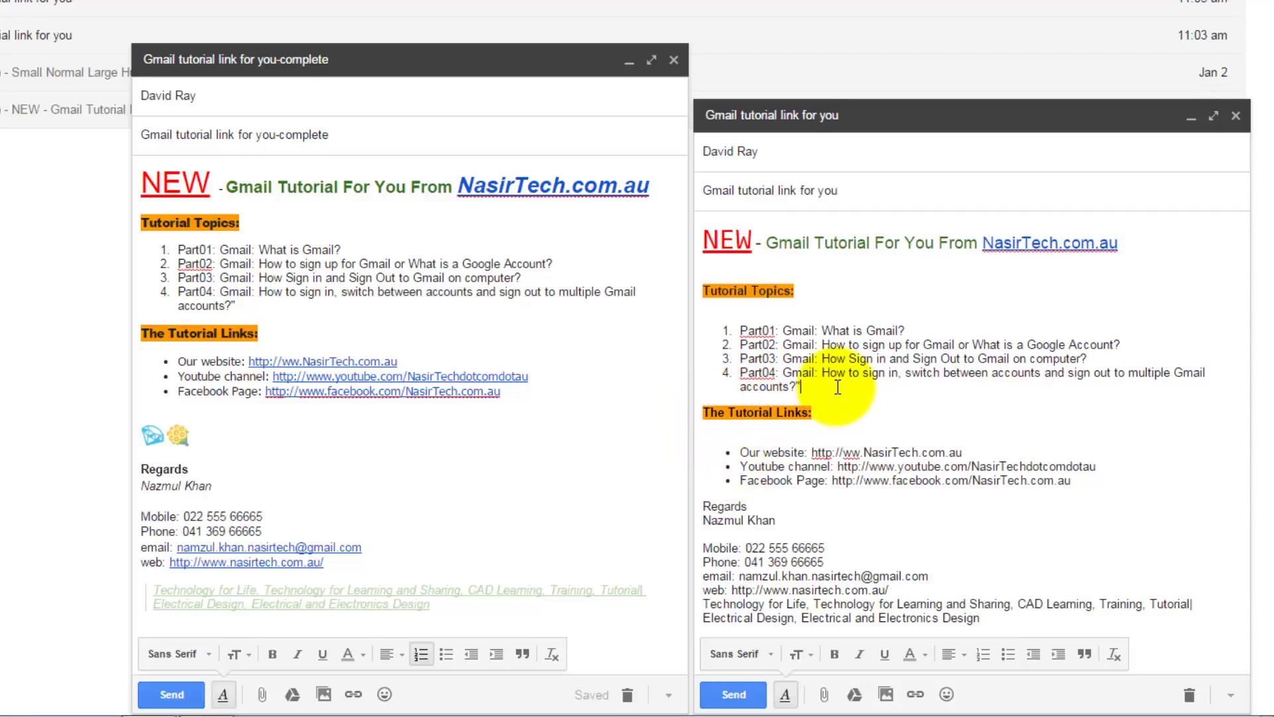
pyautogui.click(805, 436)
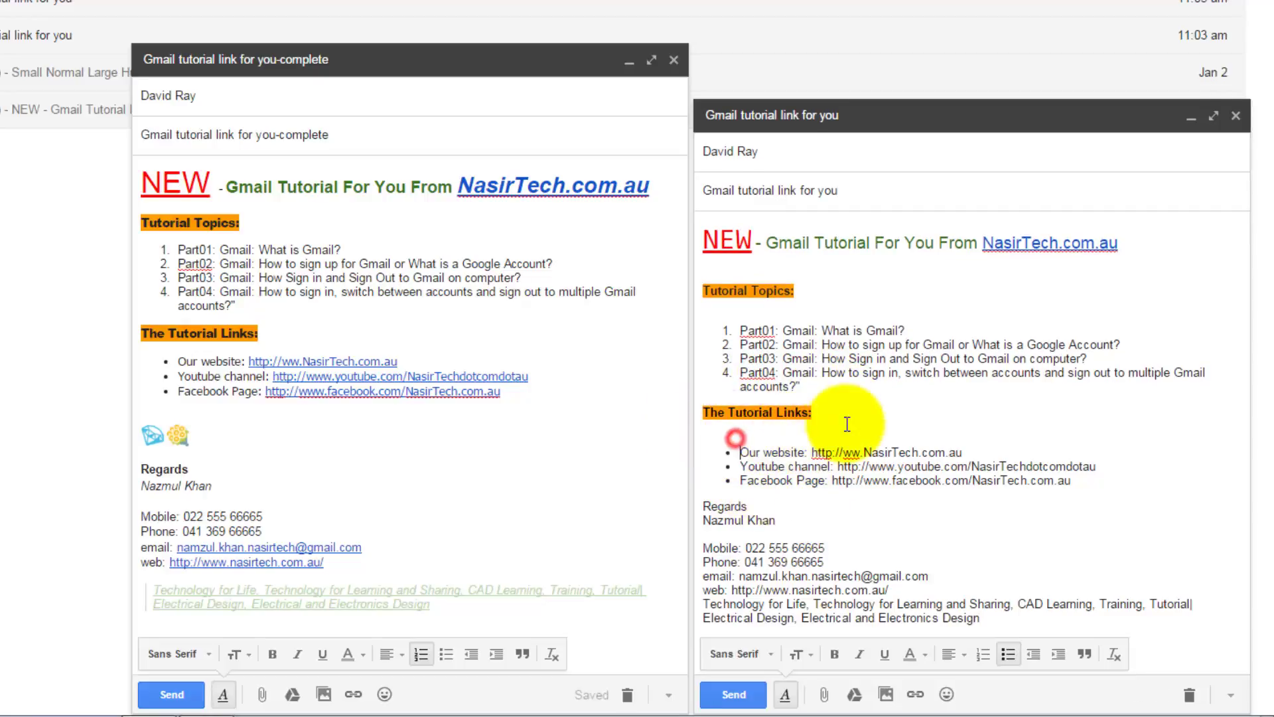
pyautogui.click(721, 430)
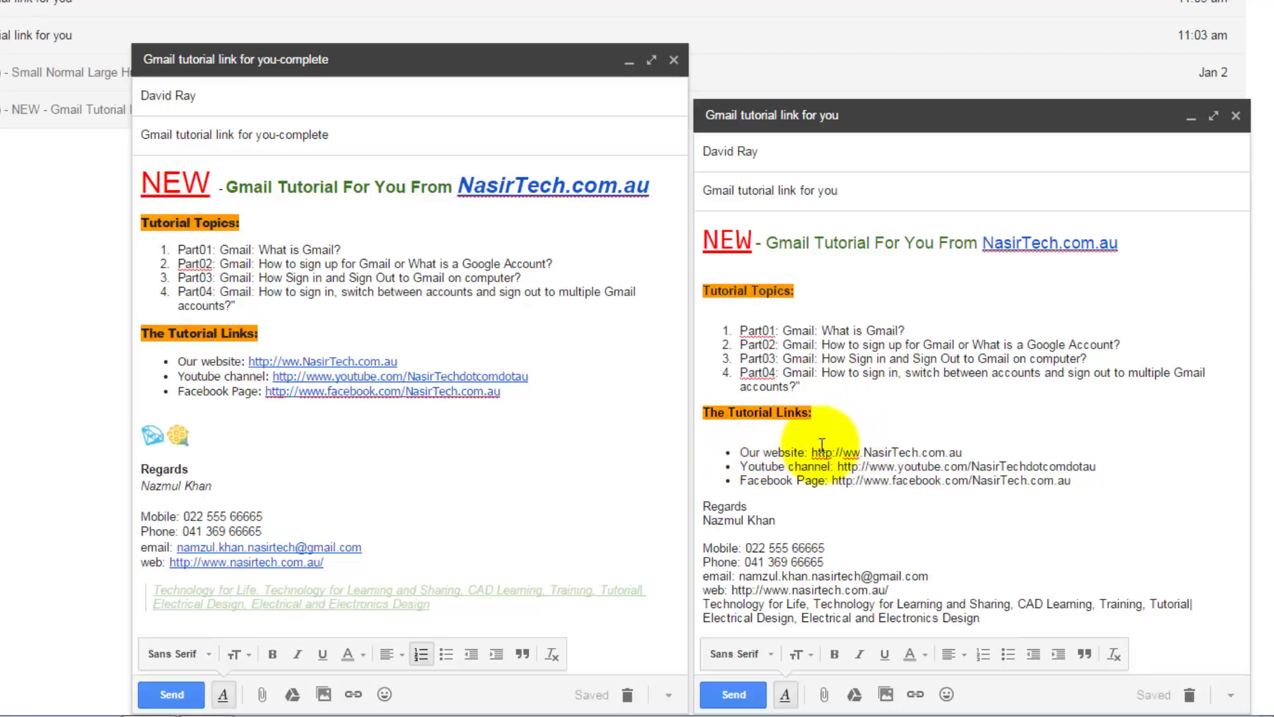
pyautogui.press('BackSpace')
# Remove the blank lines directly below and above the "Tutorial Topics:" heading.
pyautogui.click(721, 327)
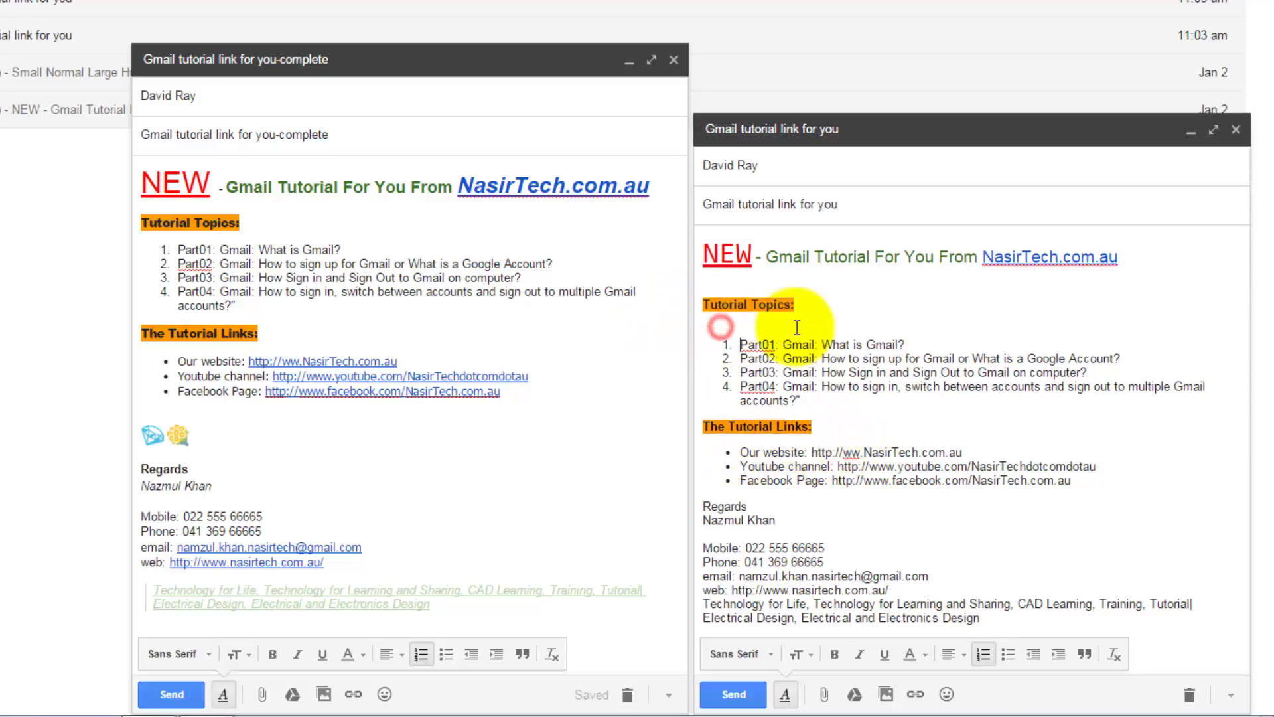
pyautogui.click(830, 319)
pyautogui.press('BackSpace')
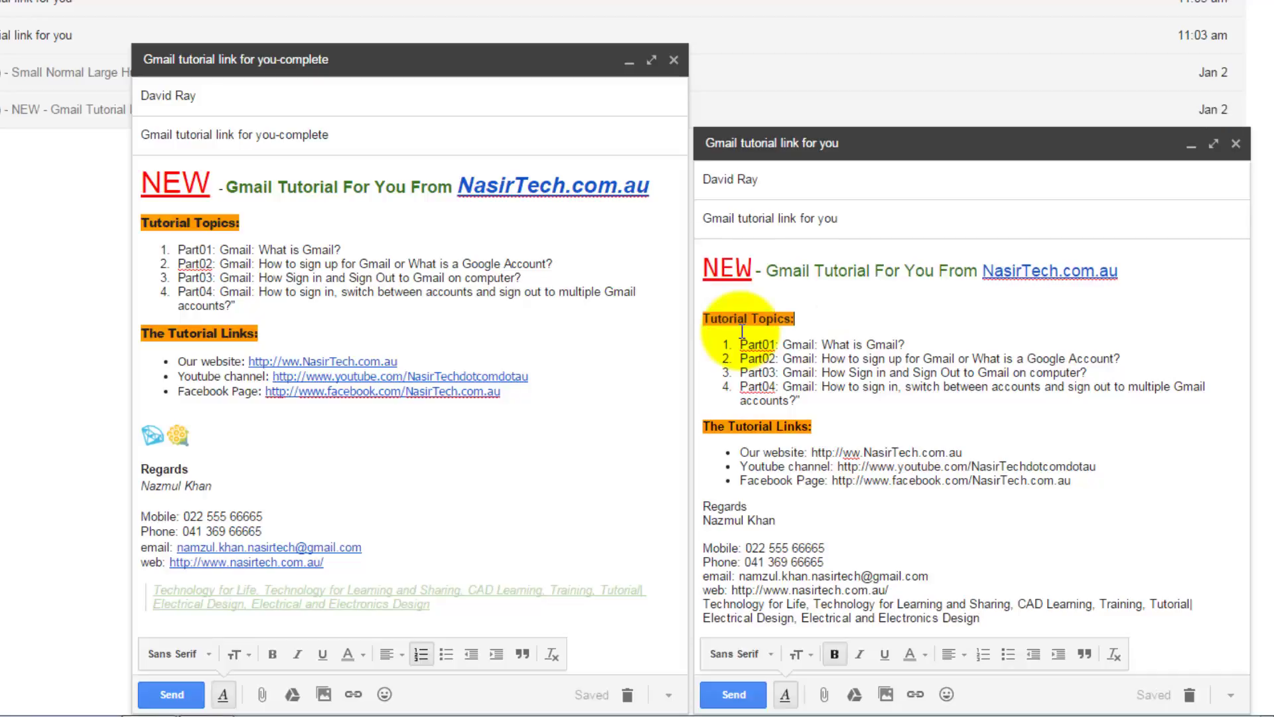
pyautogui.click(716, 295)
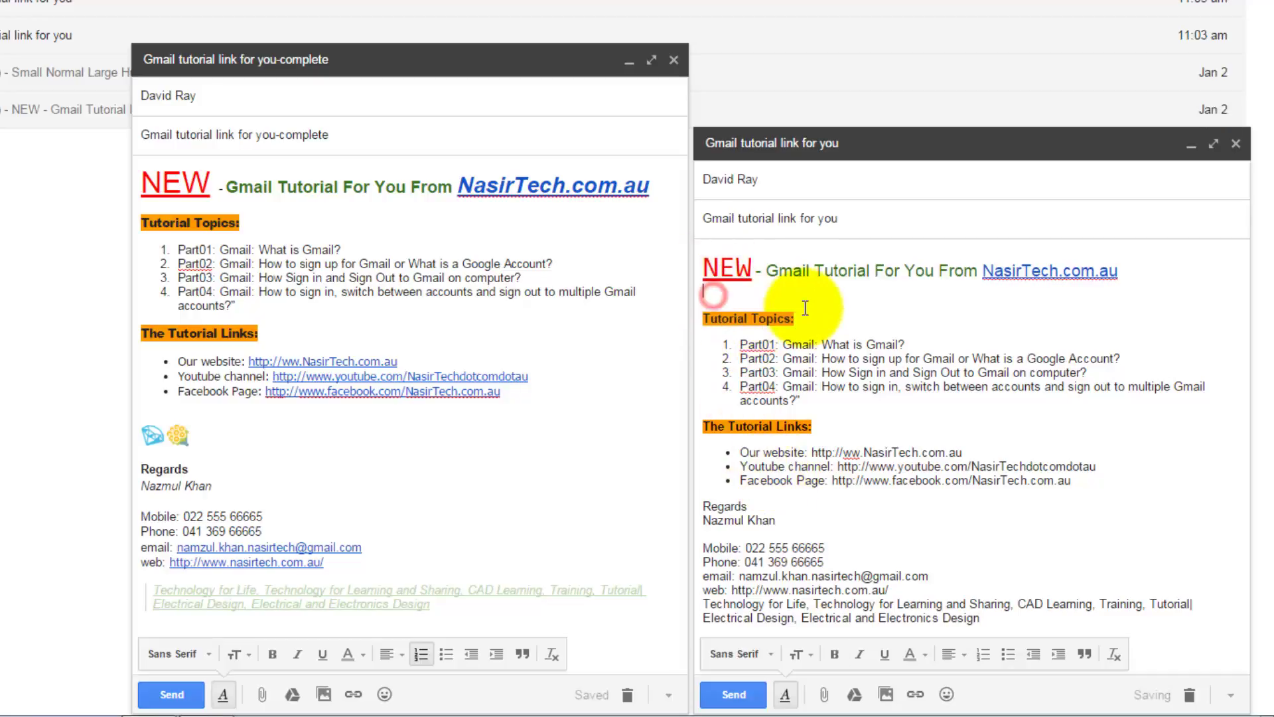
pyautogui.press('BackSpace')
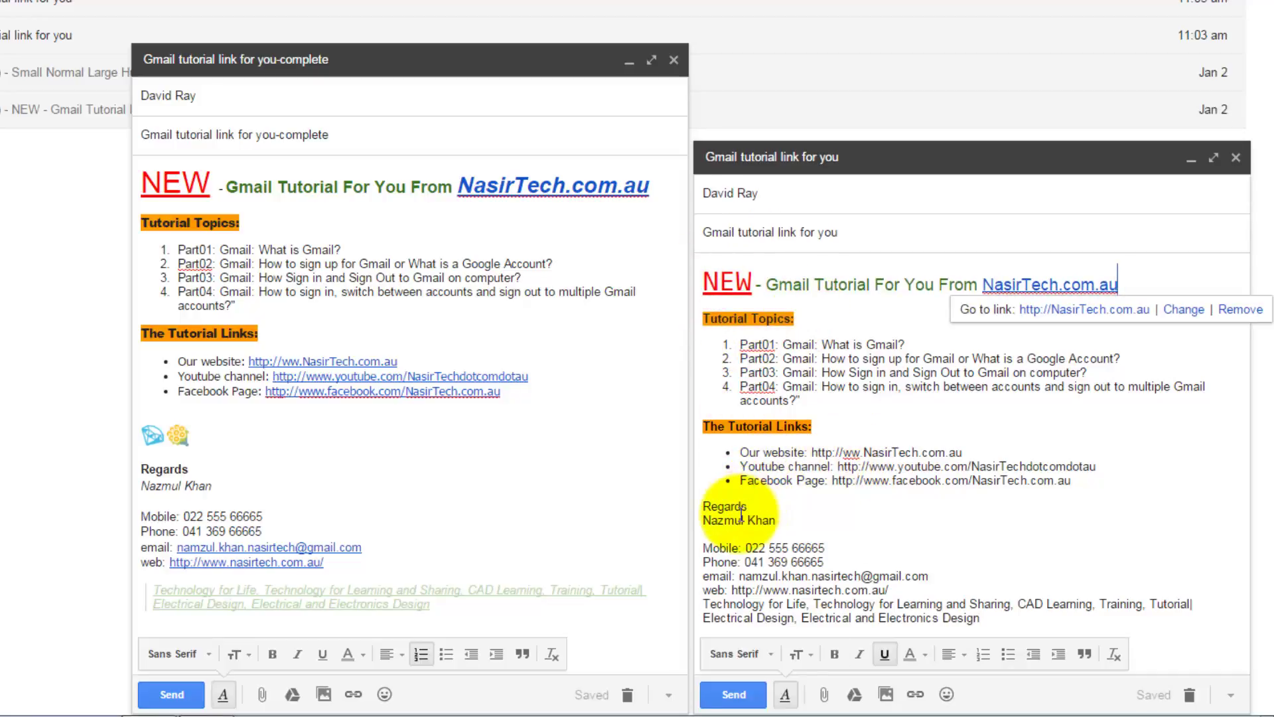
# Insert a blank line above "Regards" and place the text cursor on it.
pyautogui.click(706, 506)
pyautogui.press('Return')
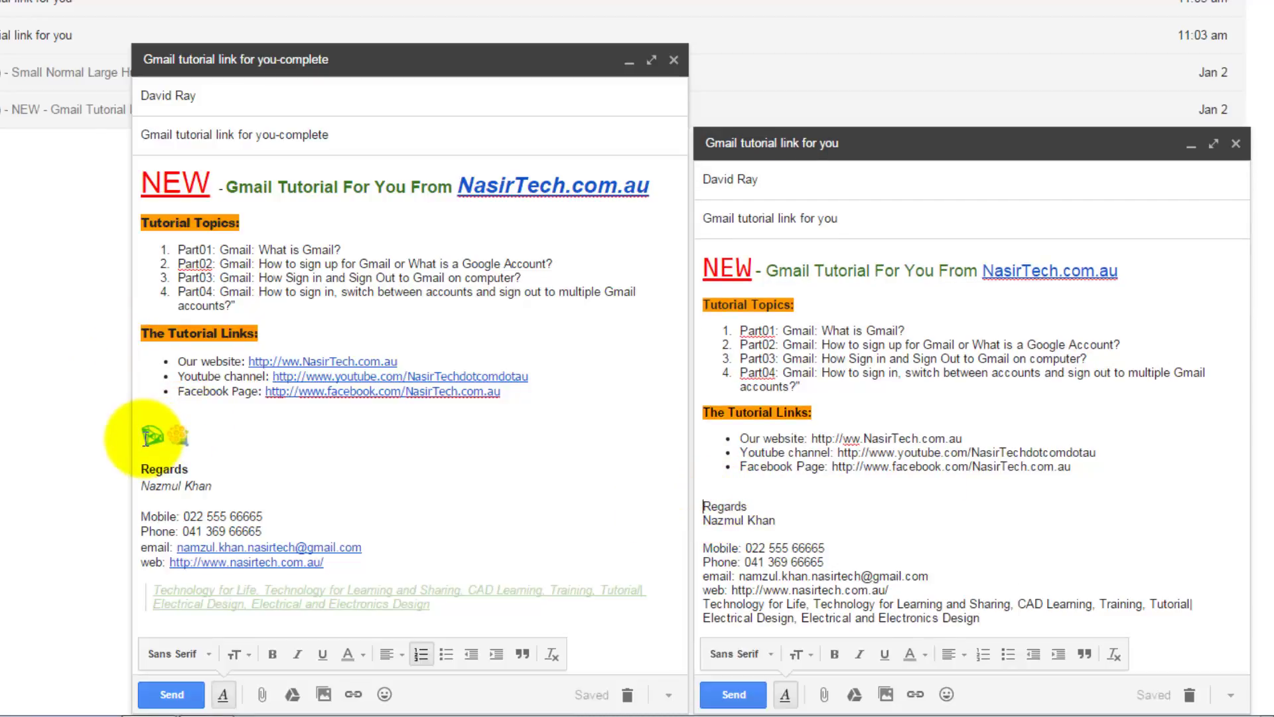
pyautogui.moveTo(943, 672)
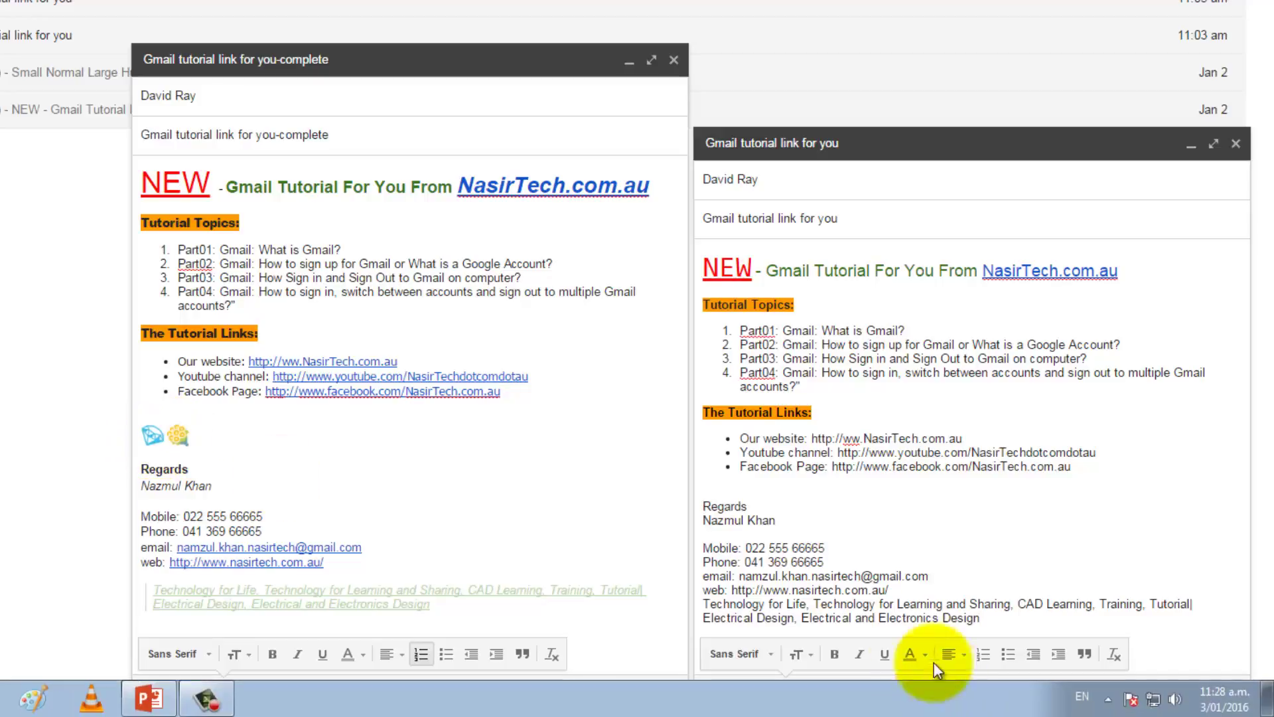
pyautogui.click(711, 486)
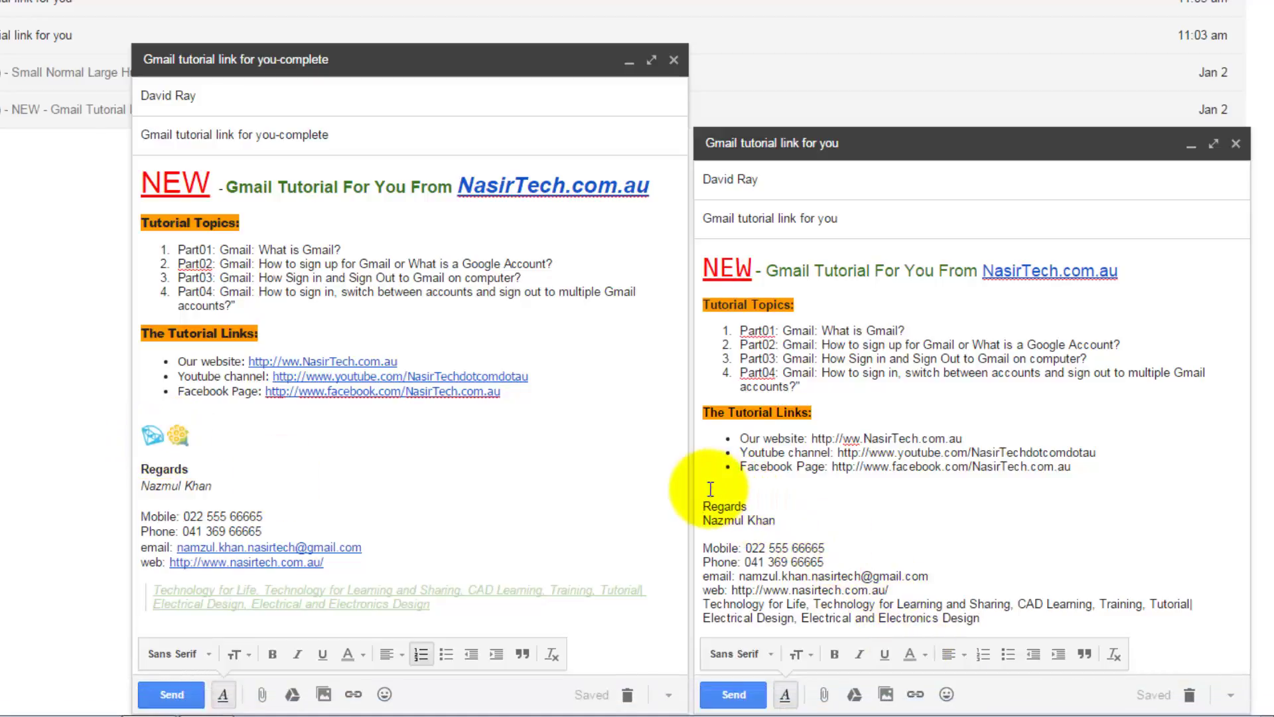
# Browse the emoji categories, insert an hourglass emoji on the blank line above "Regards", and show the recently used emoji.
pyautogui.click(947, 694)
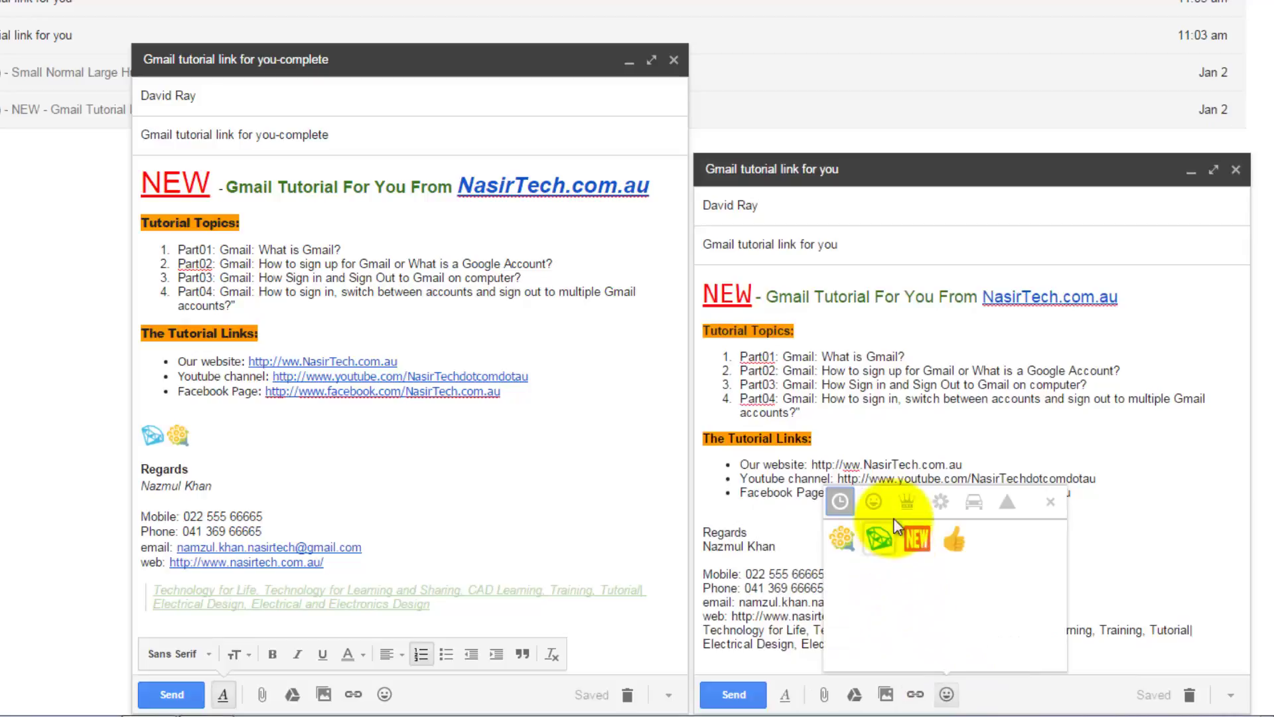
pyautogui.click(873, 502)
pyautogui.click(908, 502)
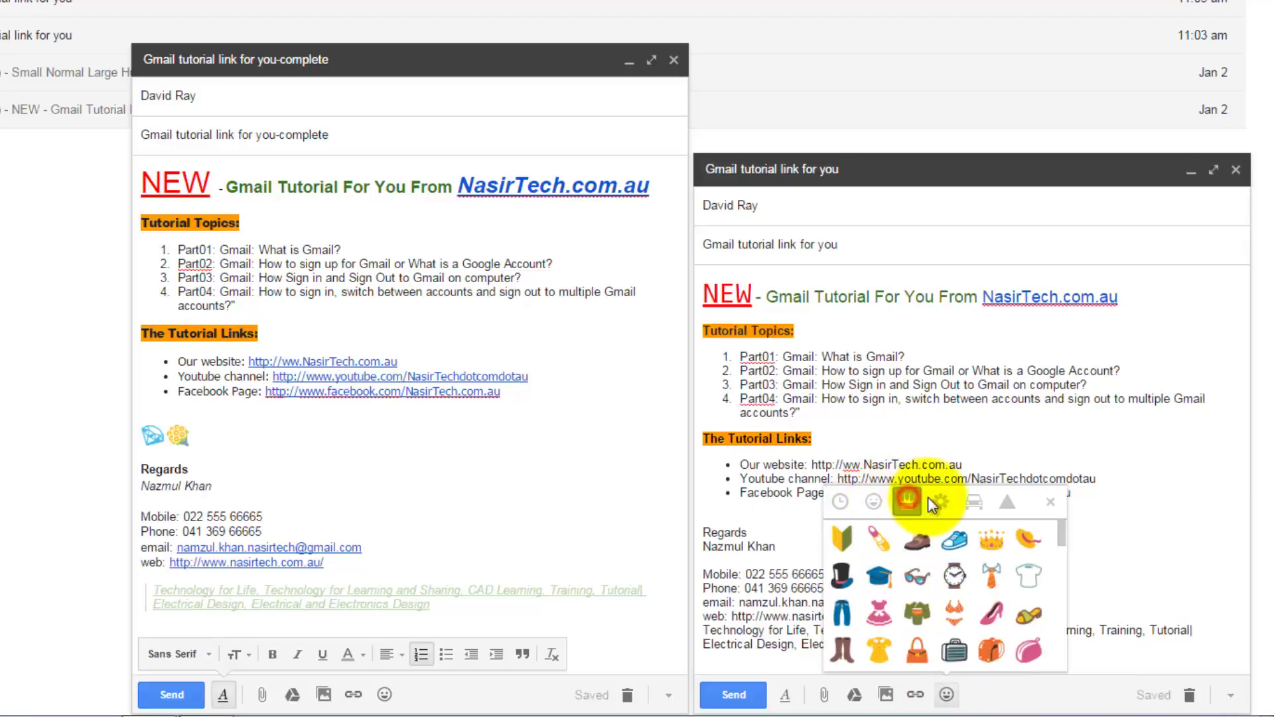
pyautogui.click(940, 502)
pyautogui.click(974, 503)
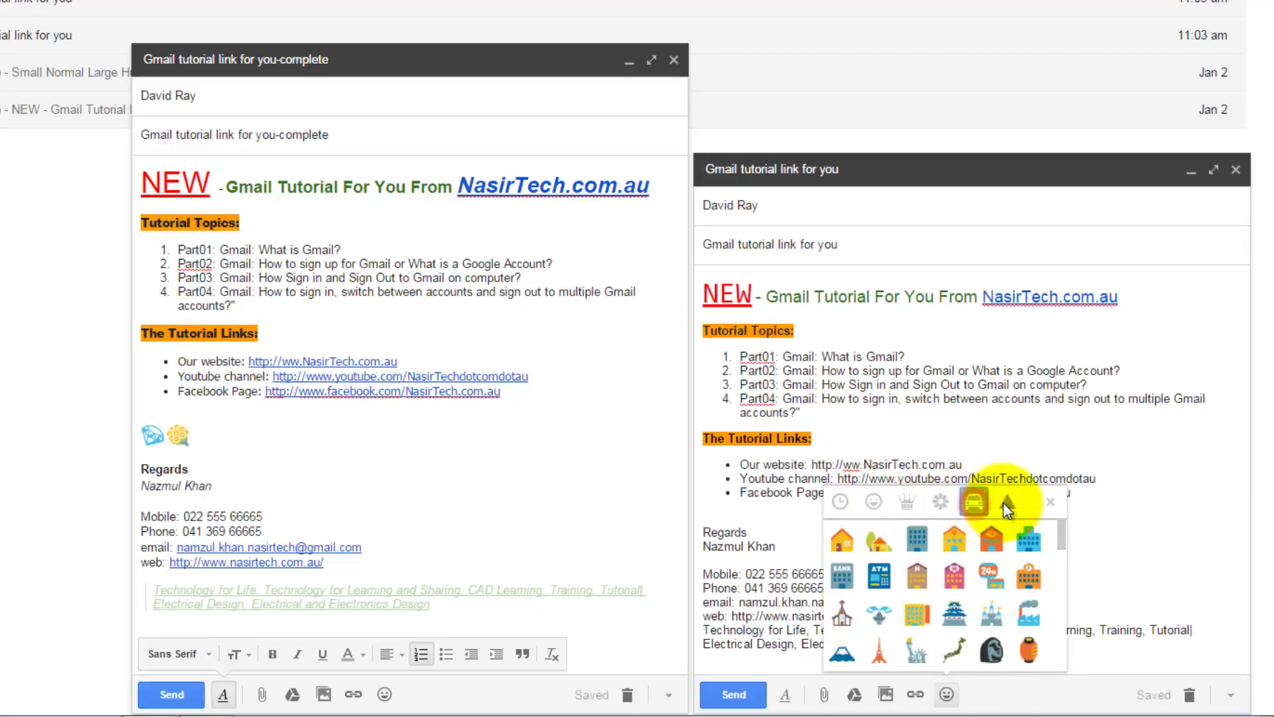
pyautogui.click(1007, 502)
pyautogui.scroll(-1, 1014, 589)
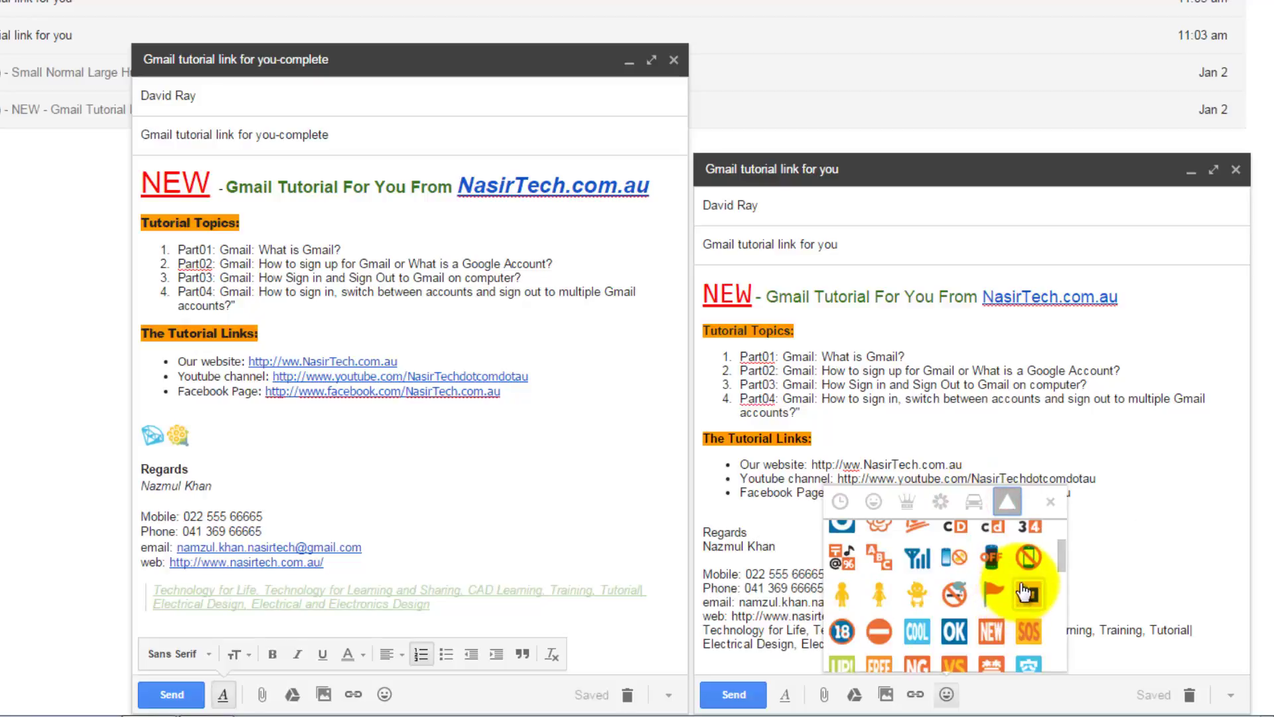
pyautogui.scroll(2, 1025, 593)
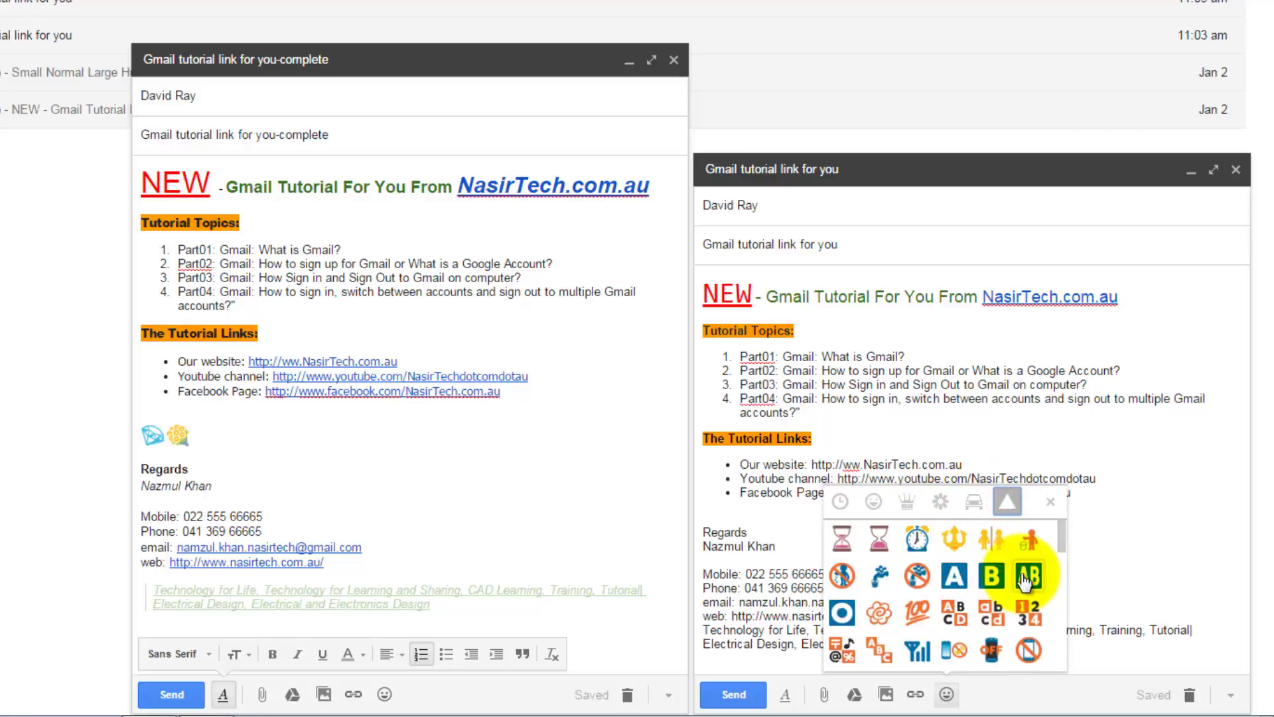
pyautogui.click(880, 538)
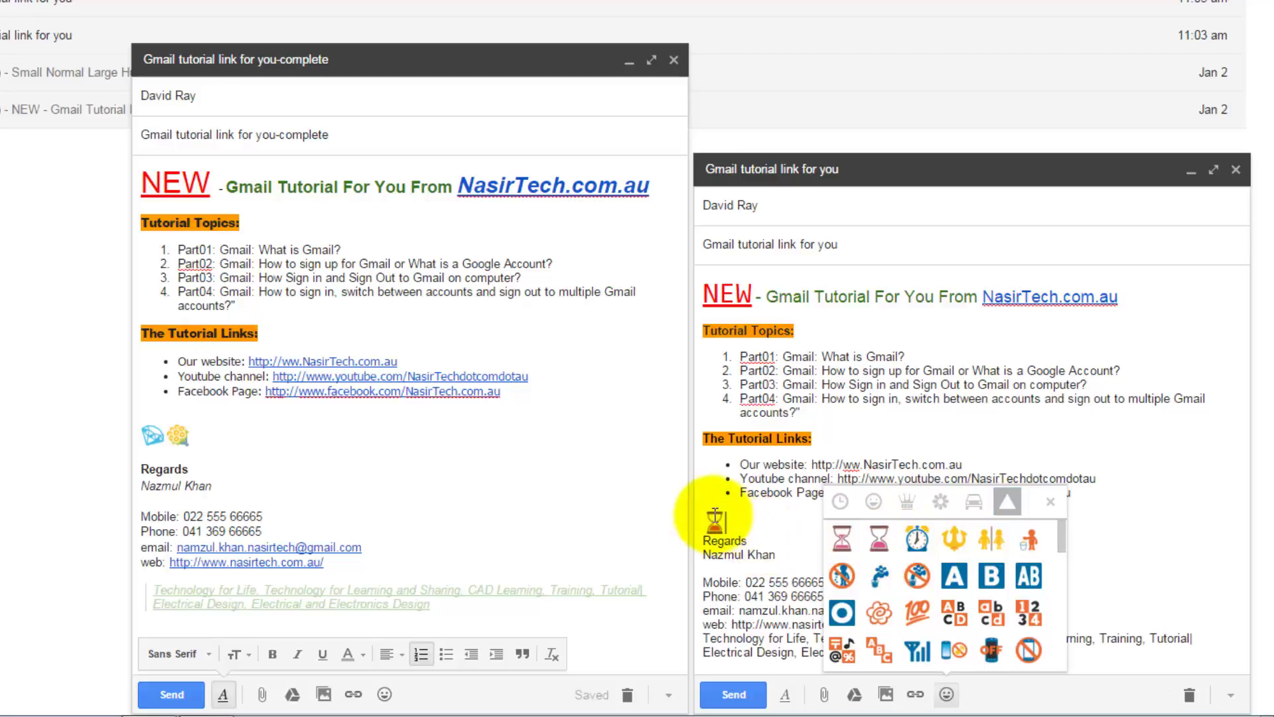
pyautogui.click(842, 506)
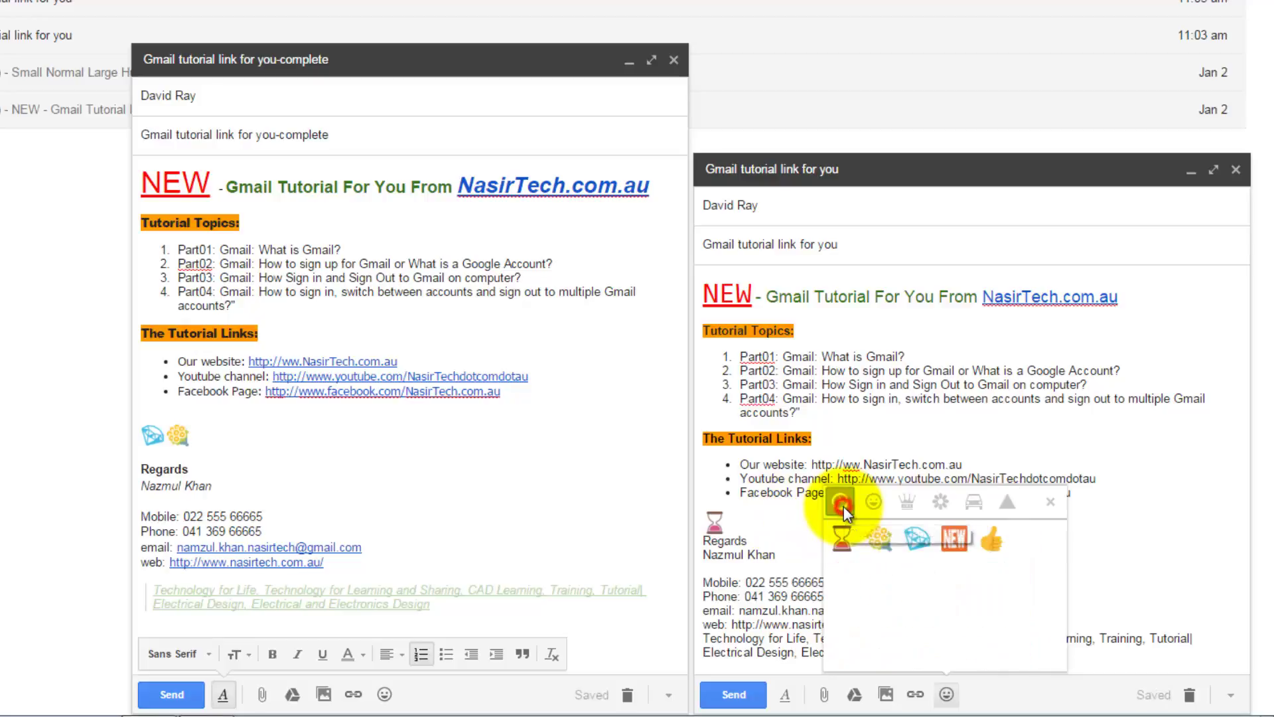
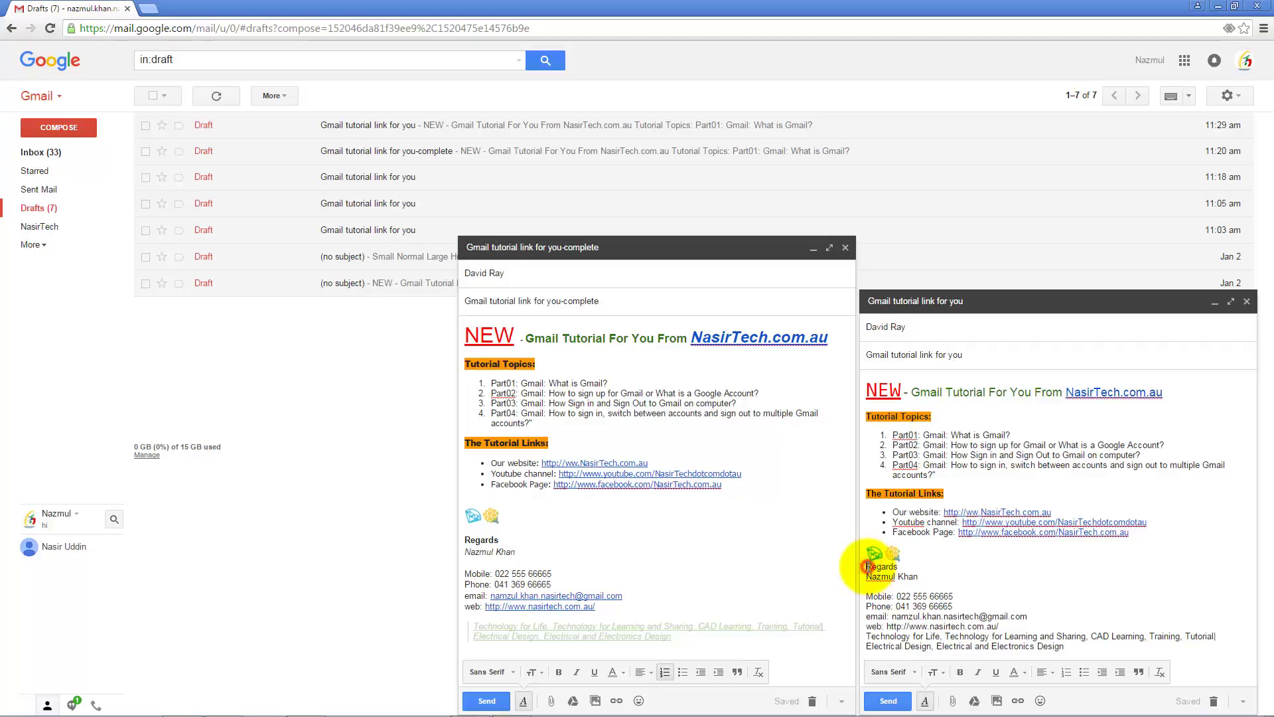
# Insert a blank line between the emoji and "Regards", and make "Regards" bold.
pyautogui.press('Return')
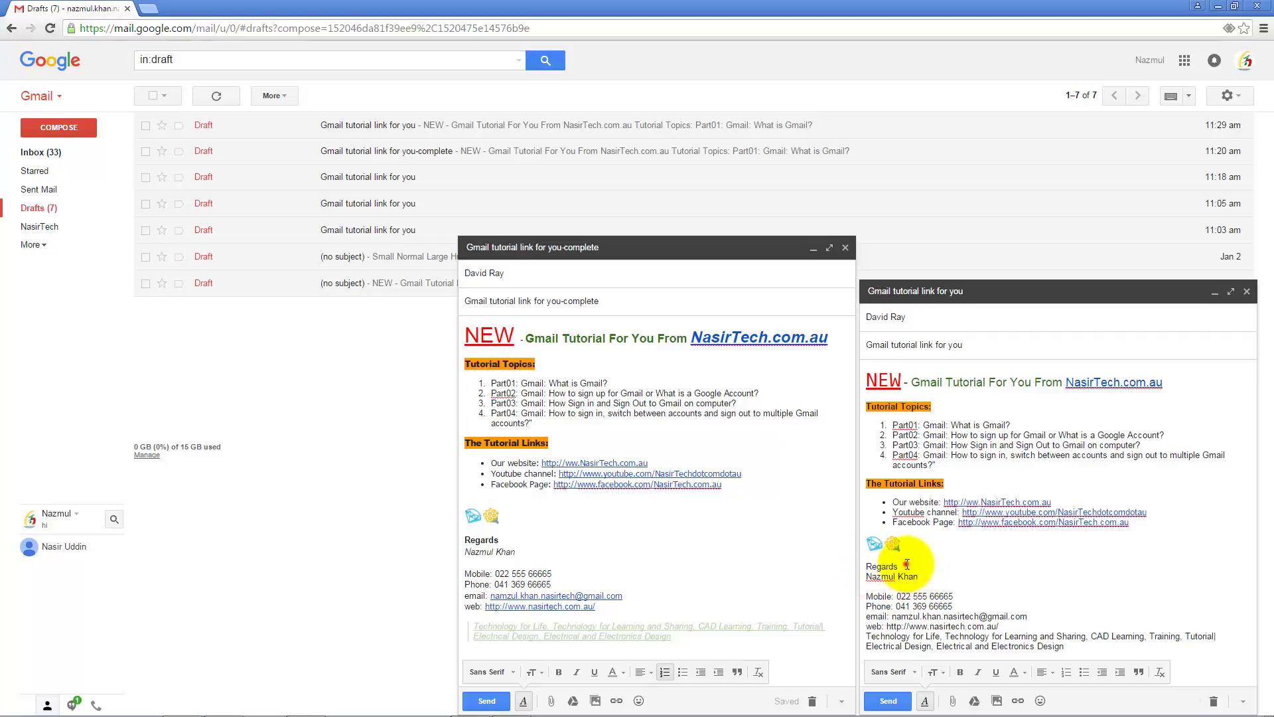
pyautogui.moveTo(906, 566); pyautogui.dragTo(864, 566)
pyautogui.click(962, 669)
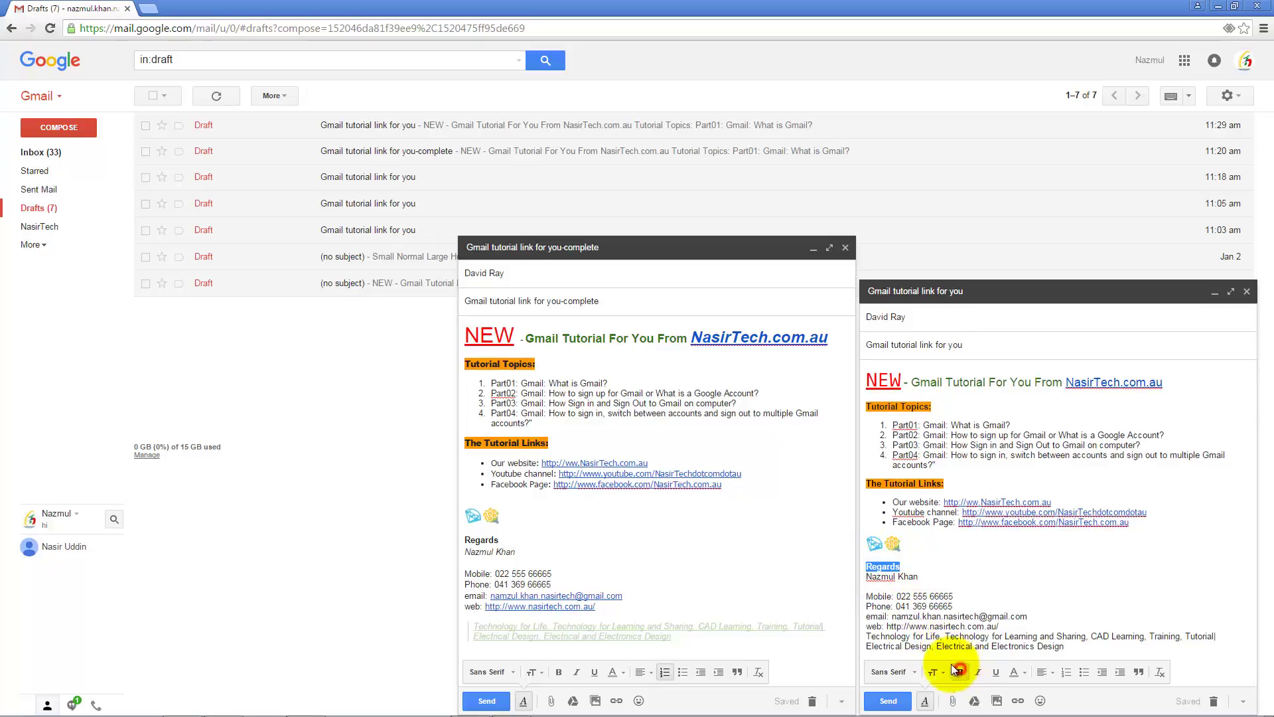
# Insert a blank line below the signature's web line and turn the signature's email address into an email link.
pyautogui.click(1015, 625)
pyautogui.press('Return')
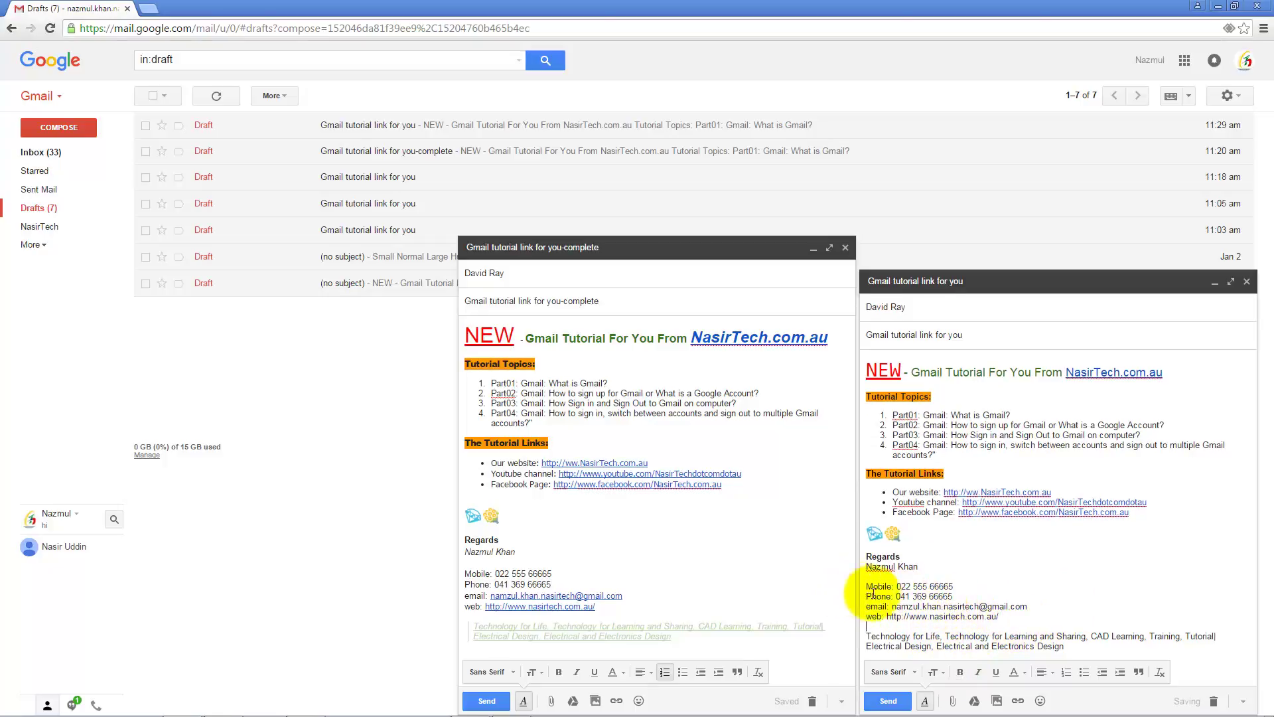
pyautogui.moveTo(1029, 606); pyautogui.dragTo(891, 606)
pyautogui.click(1017, 701)
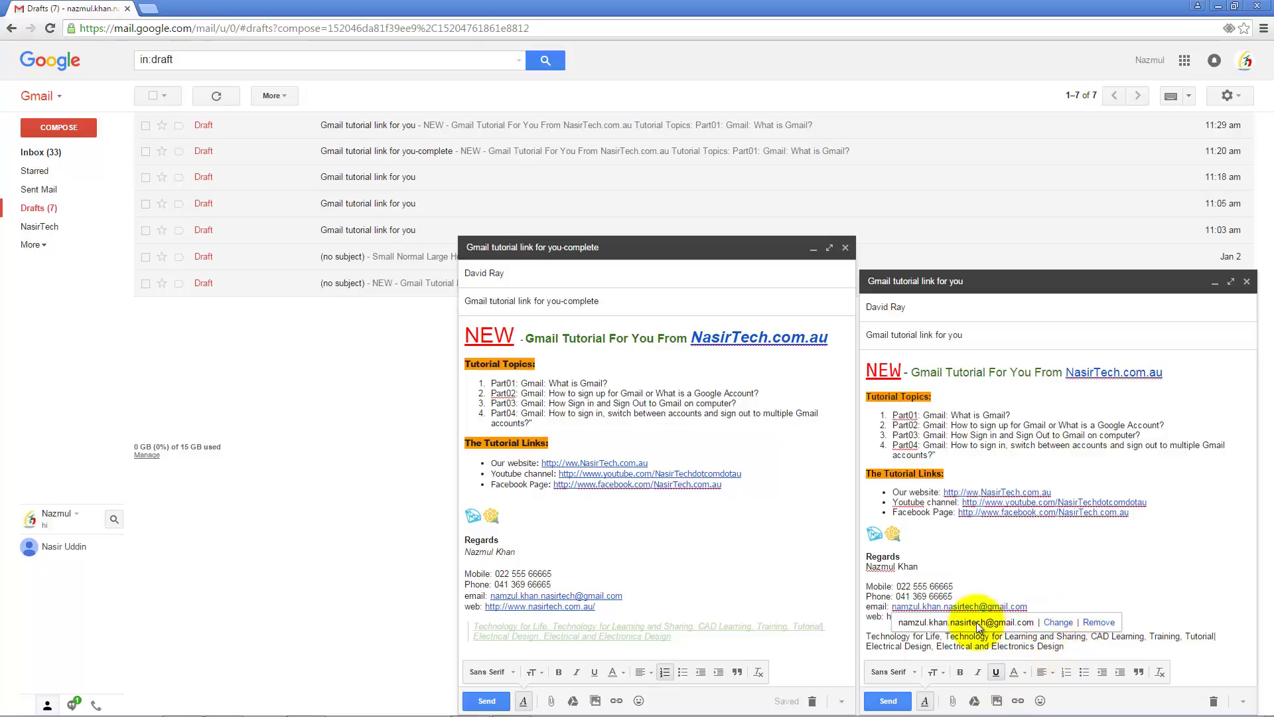
pyautogui.click(1058, 623)
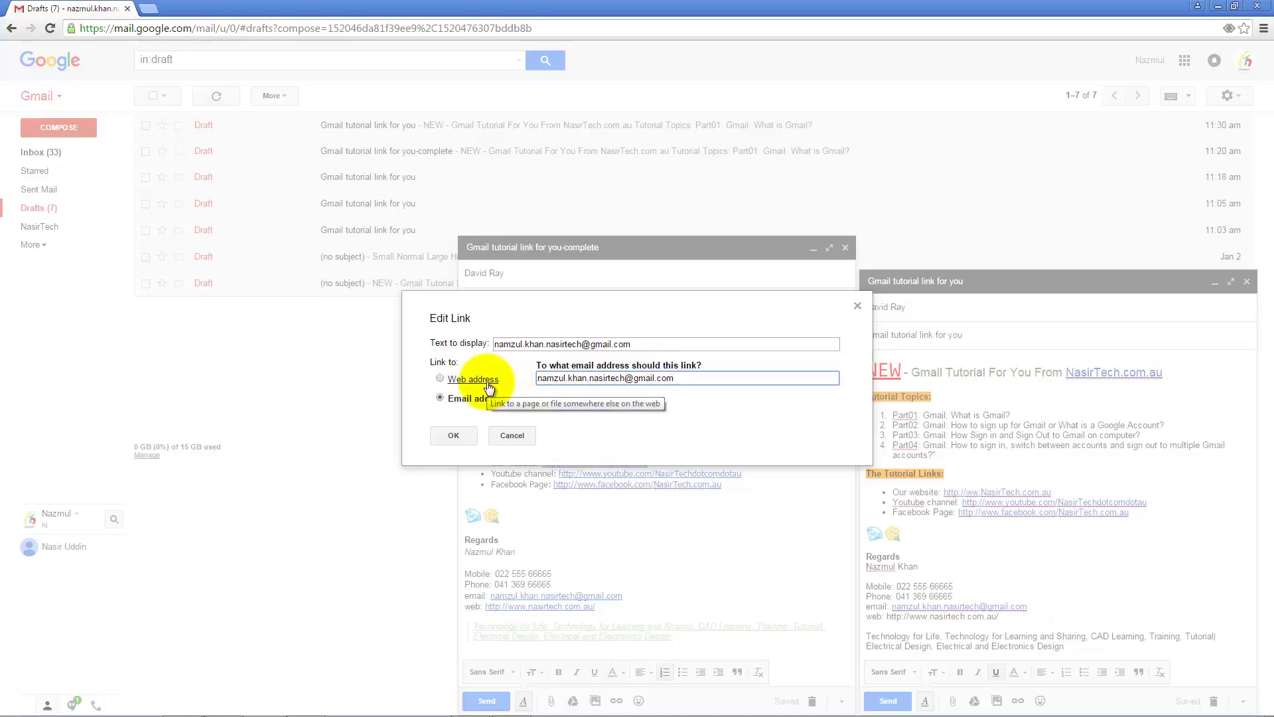
pyautogui.click(468, 436)
pyautogui.click(1082, 590)
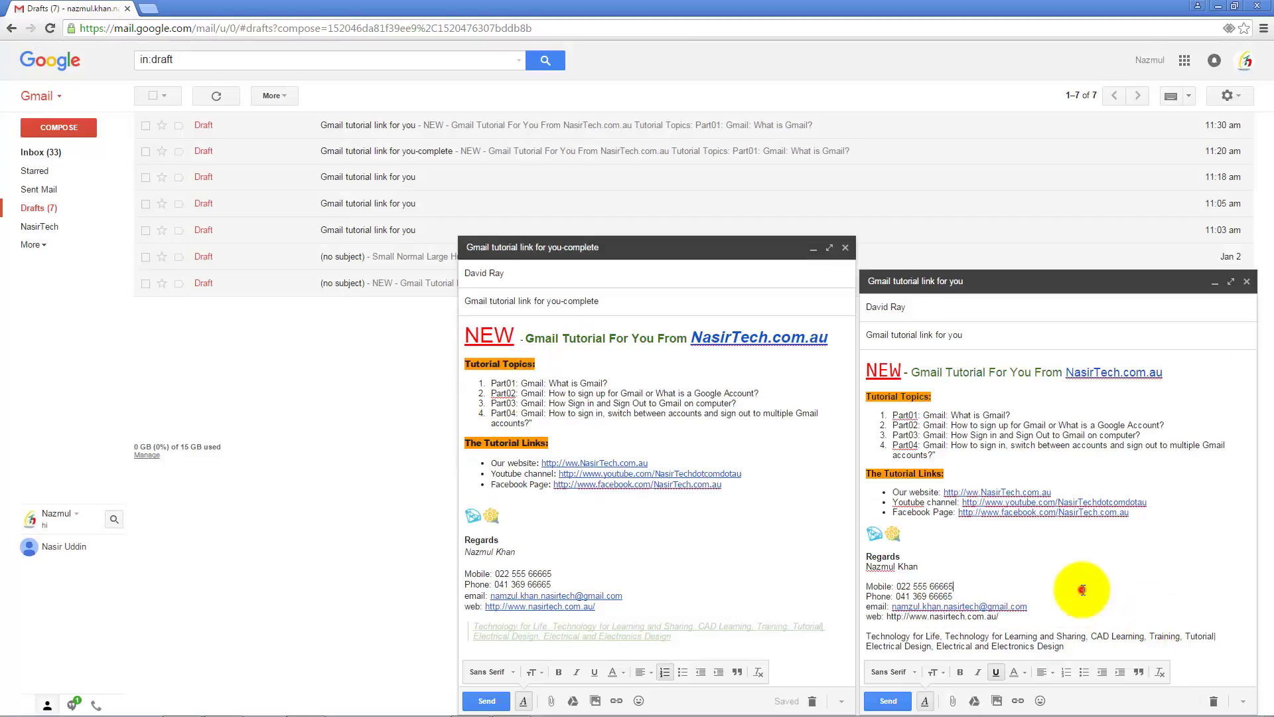
pyautogui.click(987, 614)
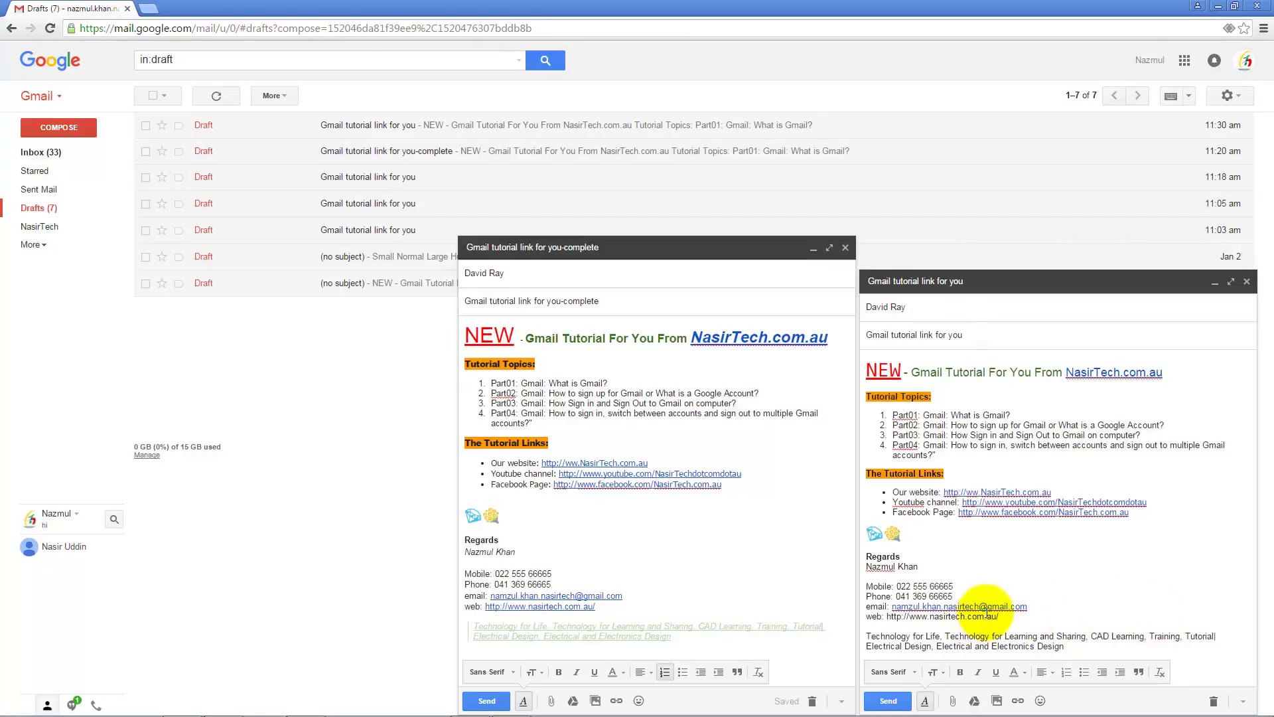
pyautogui.moveTo(999, 616); pyautogui.dragTo(887, 617)
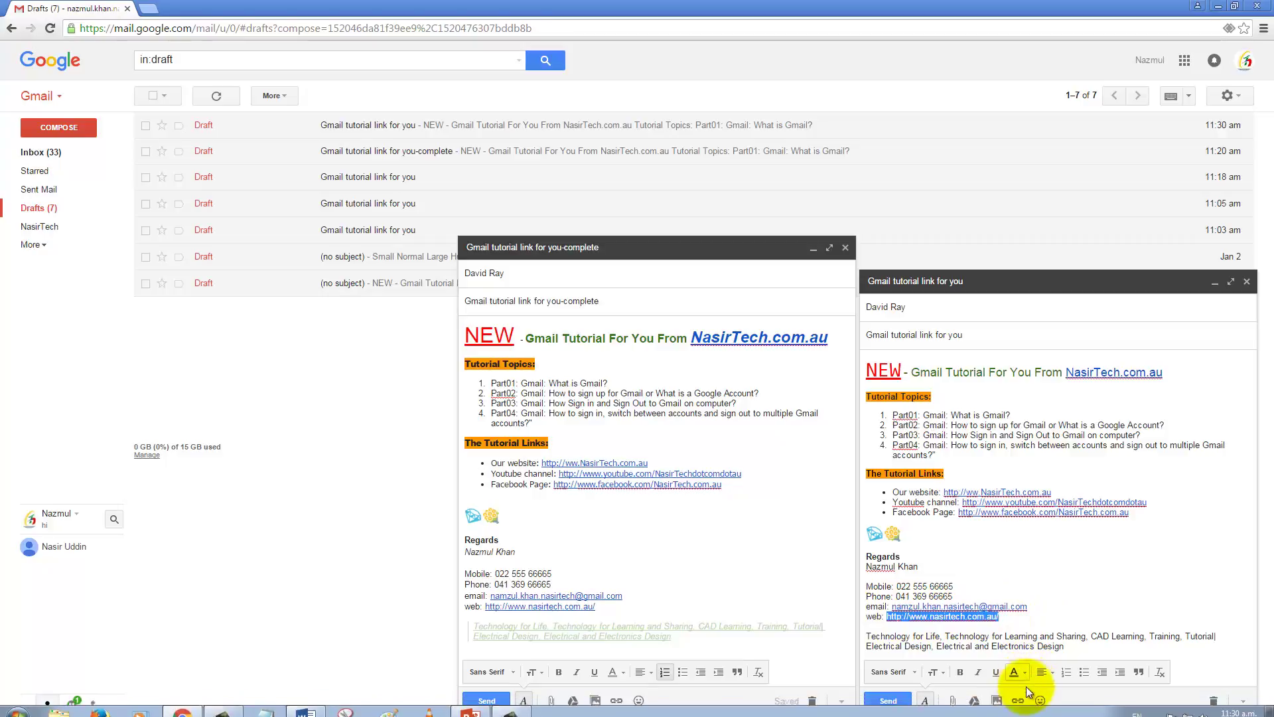
pyautogui.press('Right')
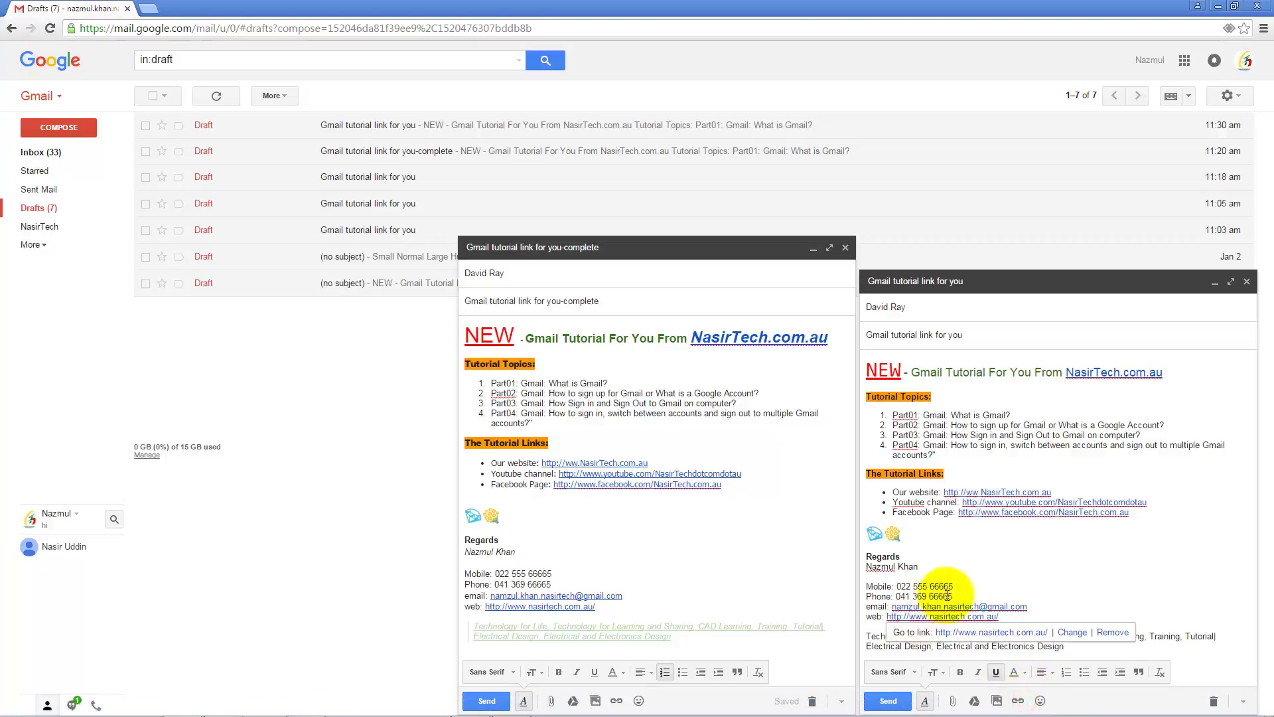
pyautogui.click(1072, 632)
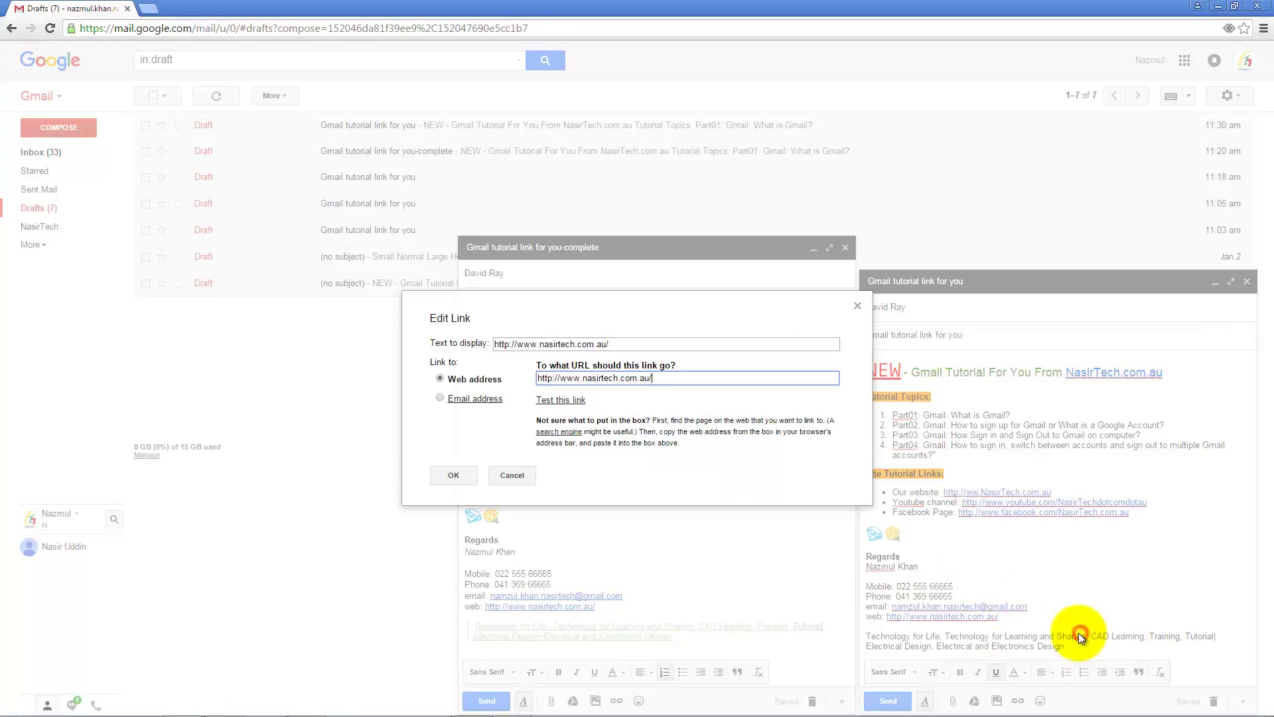
pyautogui.click(456, 475)
pyautogui.click(1077, 588)
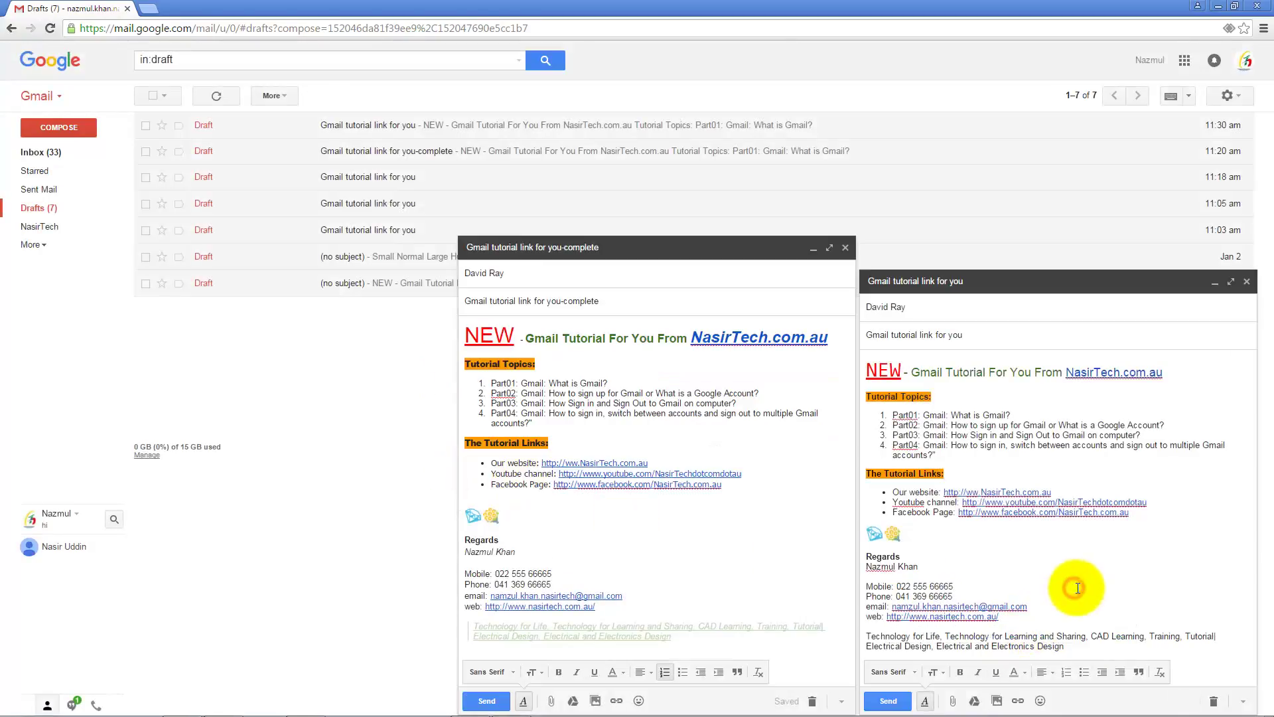
# Format the closing "Technology for Life..." tagline as a quote and set its text colour to green.
pyautogui.moveTo(1064, 647); pyautogui.dragTo(867, 637)
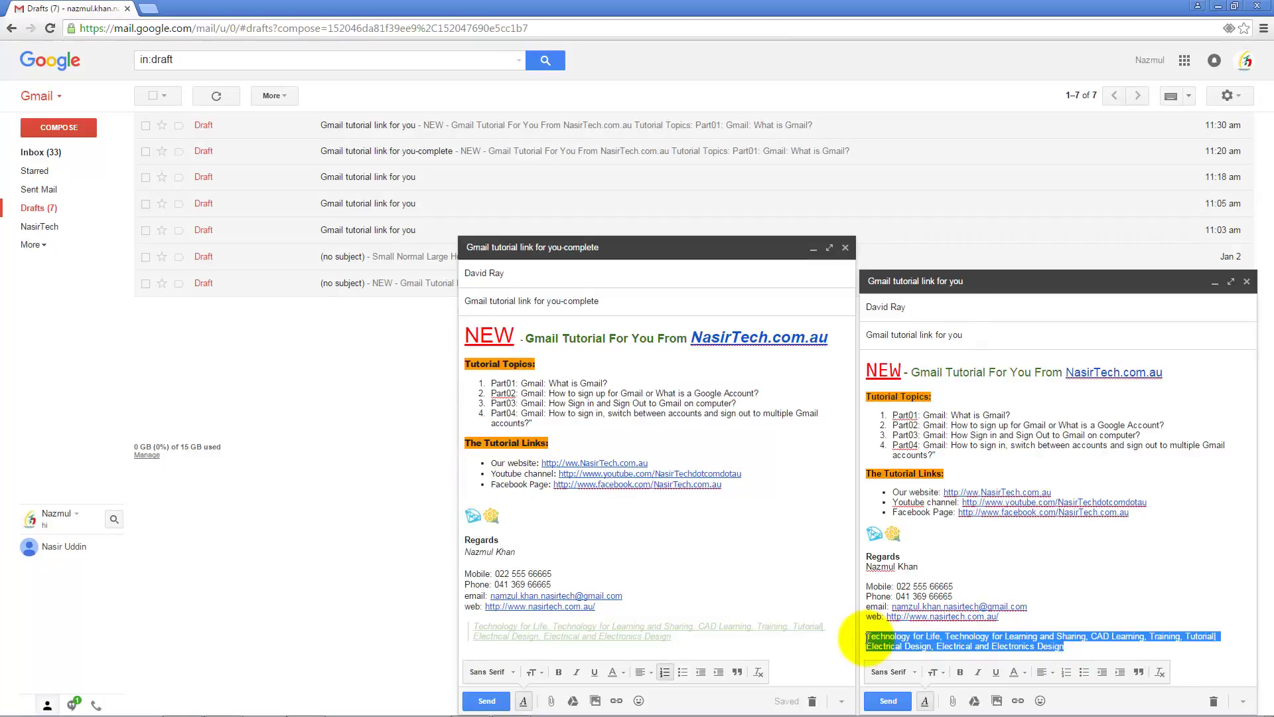
pyautogui.click(1132, 670)
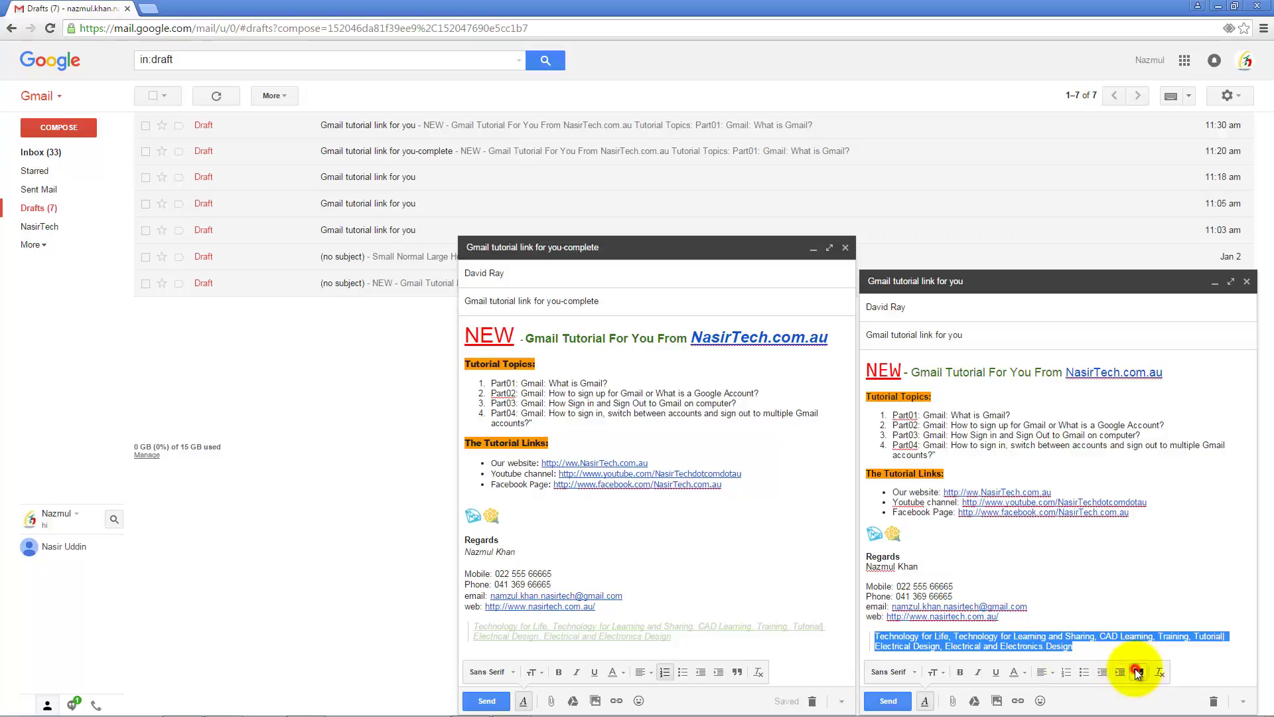
pyautogui.moveTo(1073, 647); pyautogui.dragTo(882, 636)
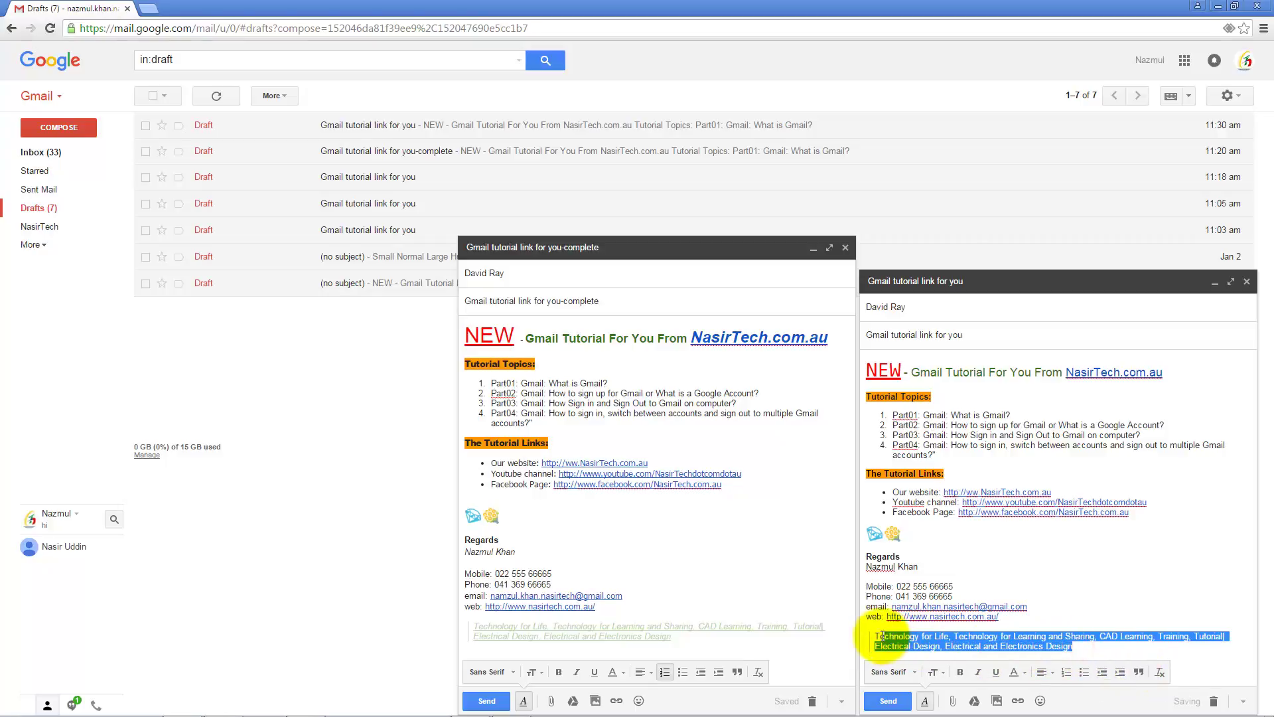
pyautogui.click(1026, 674)
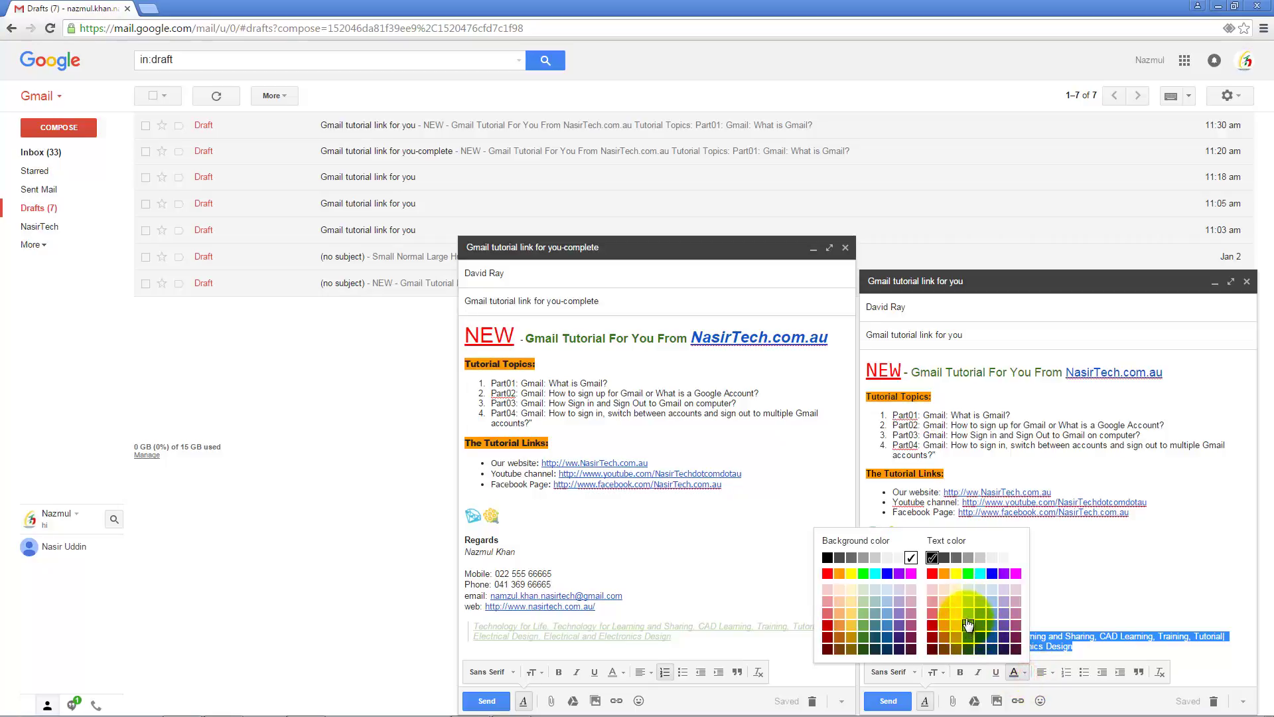
pyautogui.click(1093, 597)
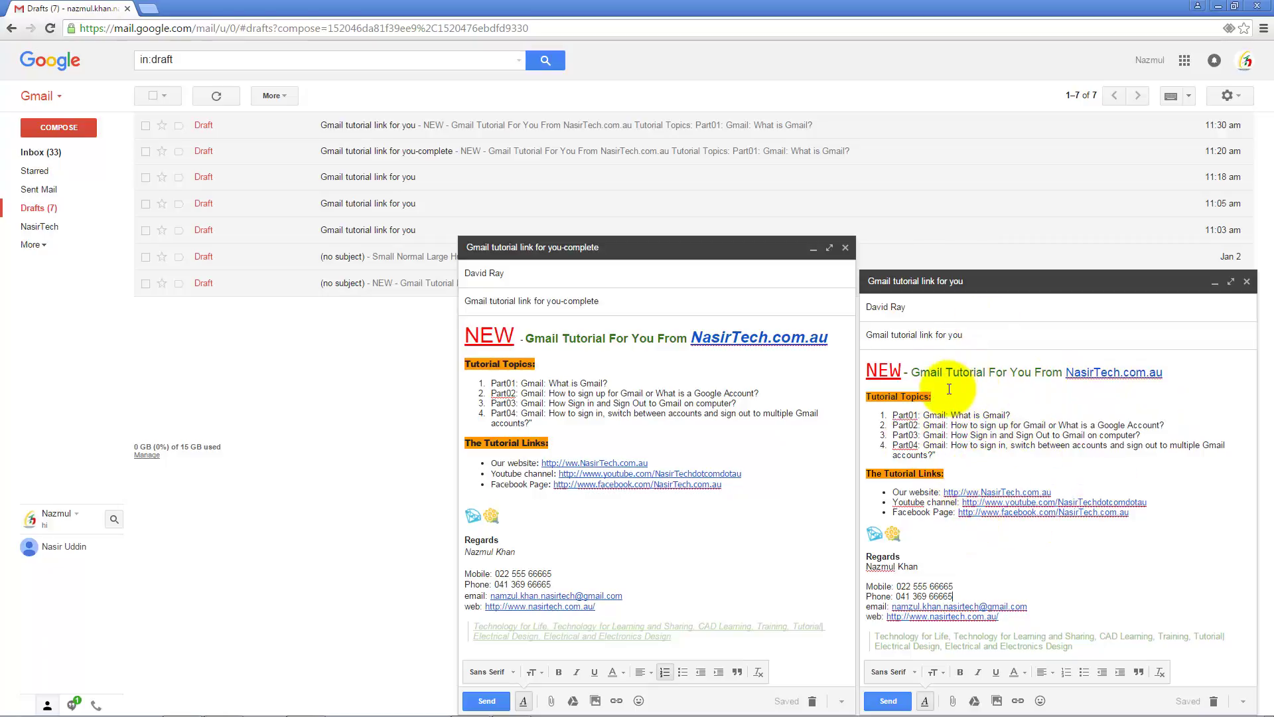
# Try removing the formatting from the numbered Part01 to Part04 lines, and undo the removal.
pyautogui.moveTo(944, 473); pyautogui.dragTo(883, 415)
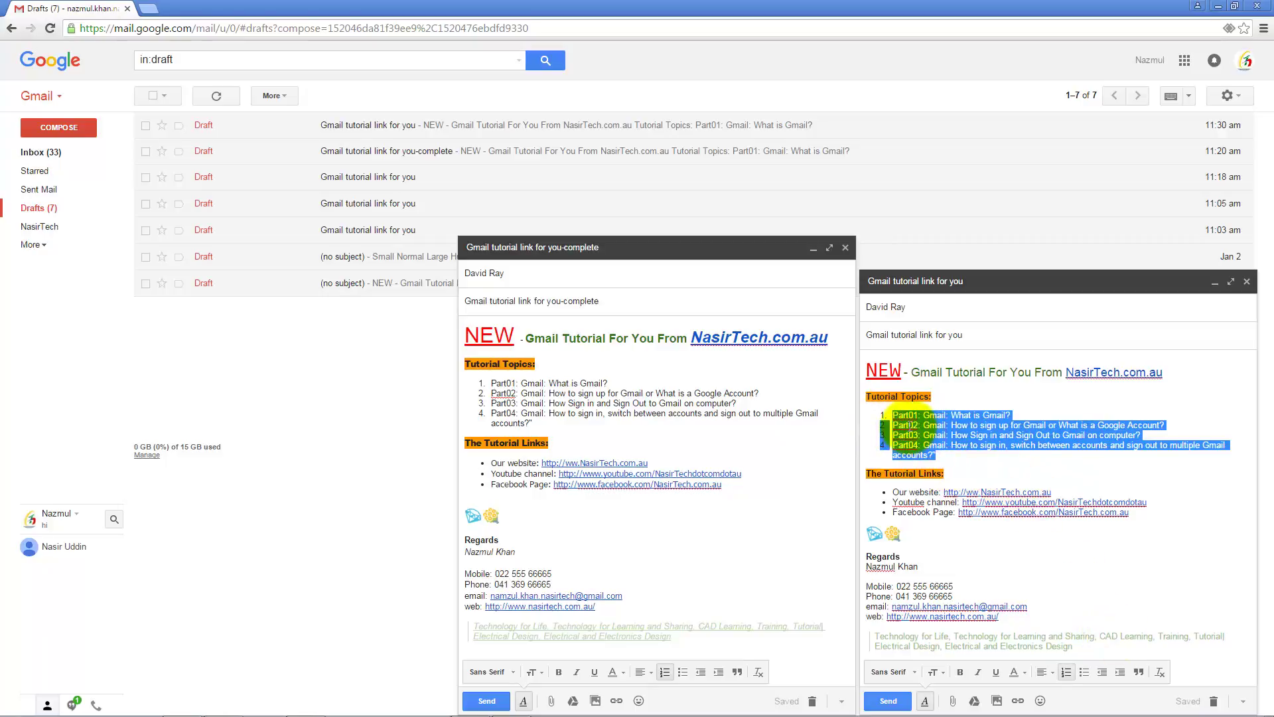
pyautogui.click(1160, 675)
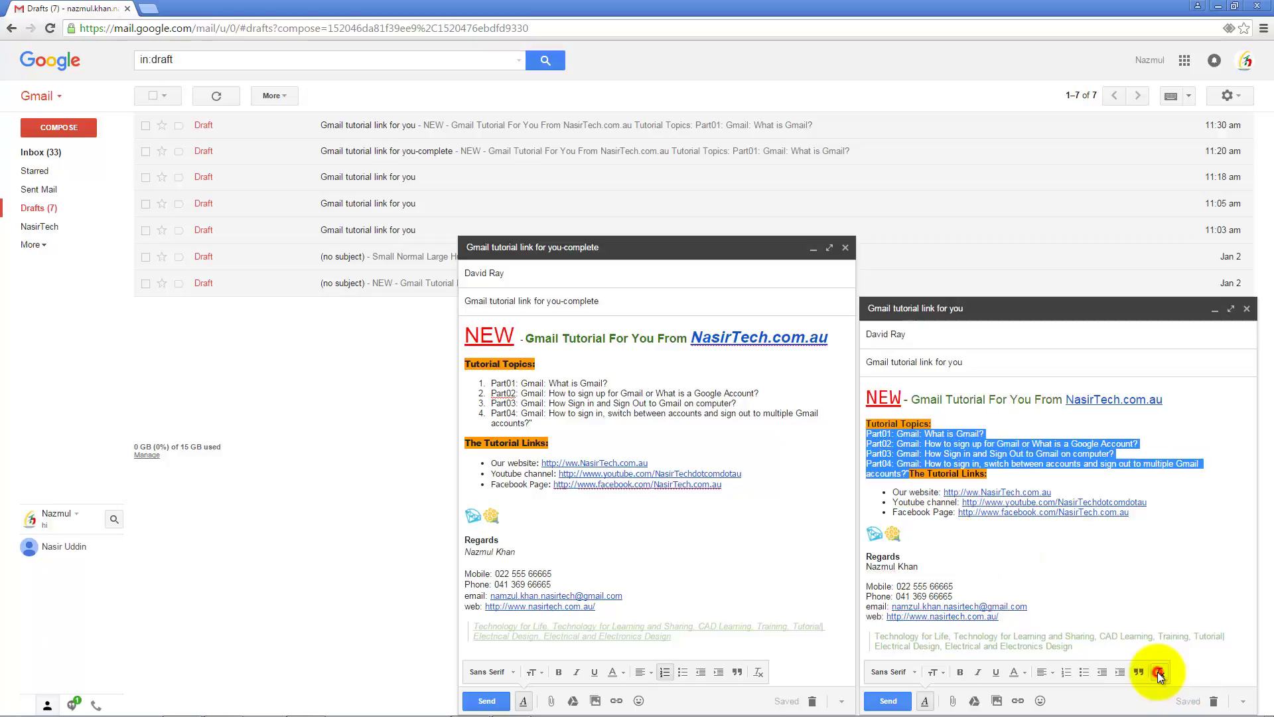
pyautogui.click(1025, 491)
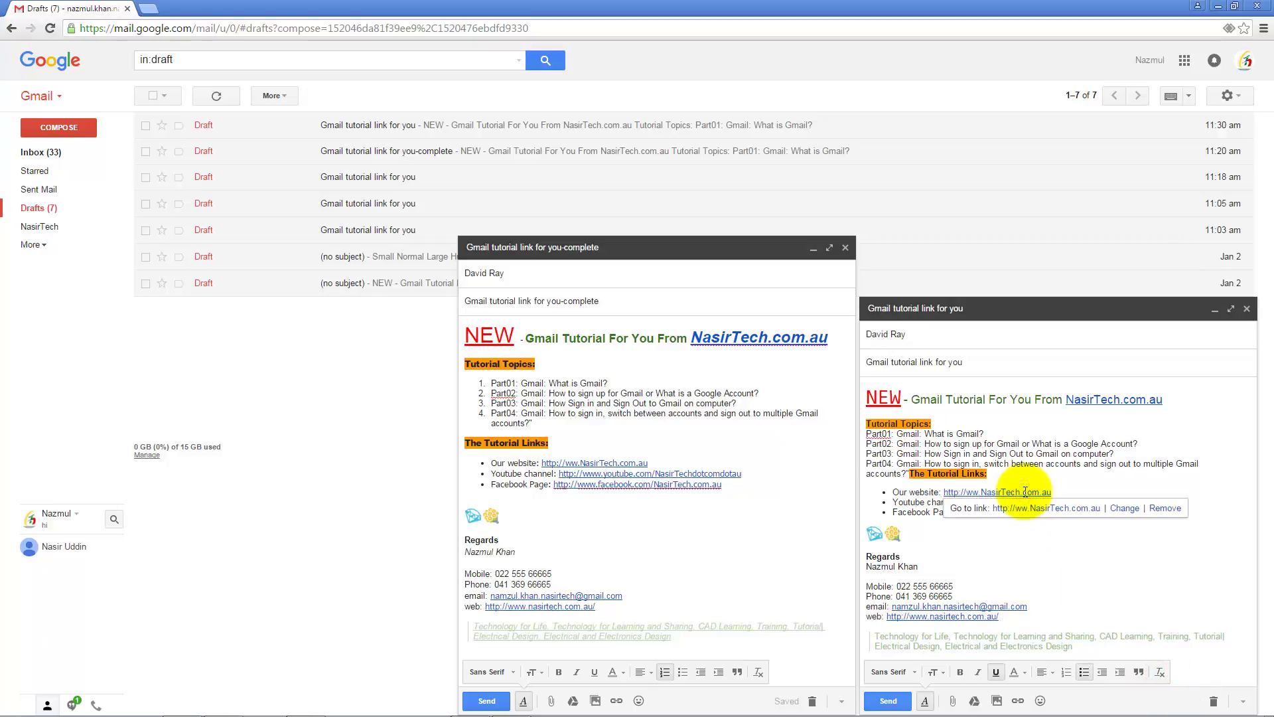
pyautogui.hotkey('ctrl', 'z')
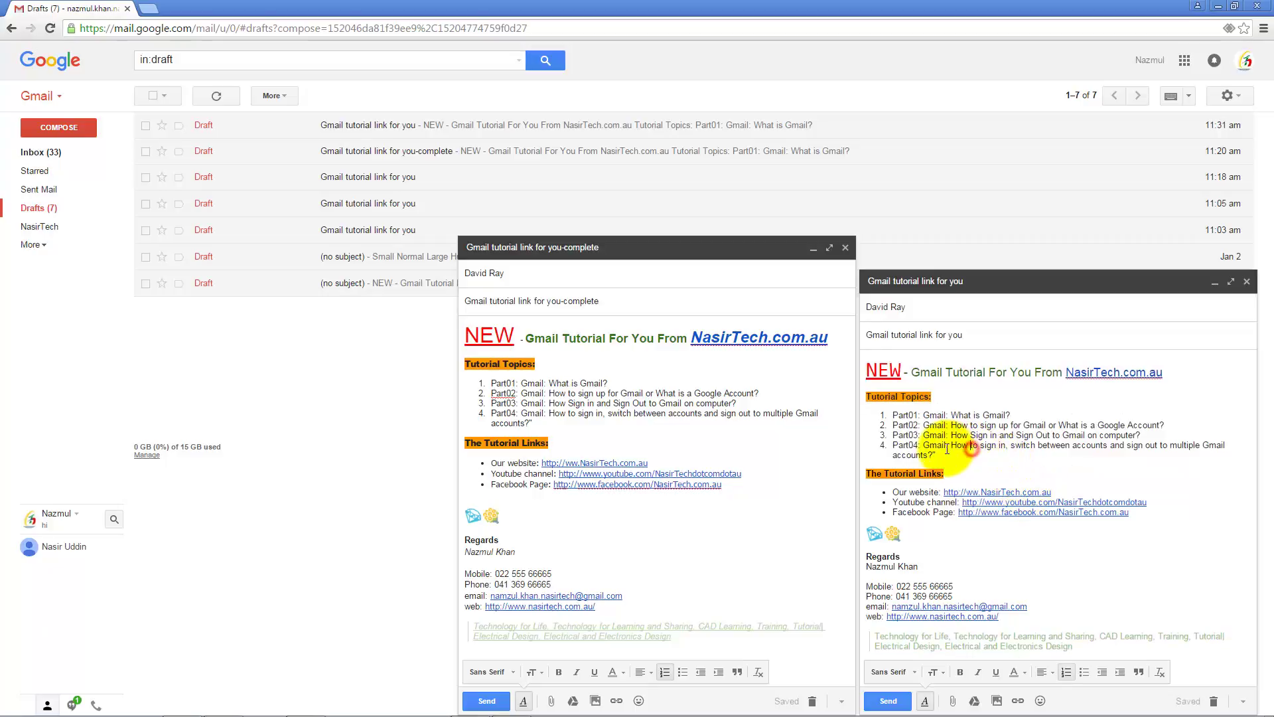
pyautogui.moveTo(890, 414); pyautogui.dragTo(937, 455)
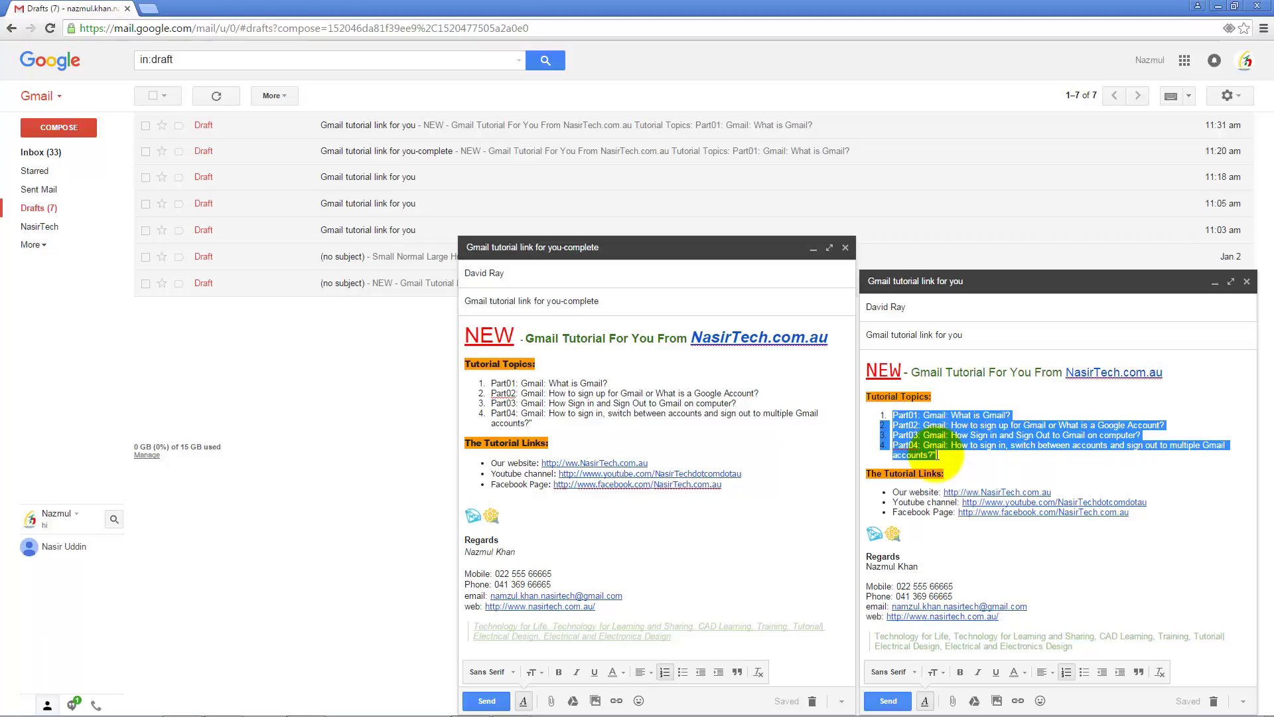
pyautogui.click(947, 445)
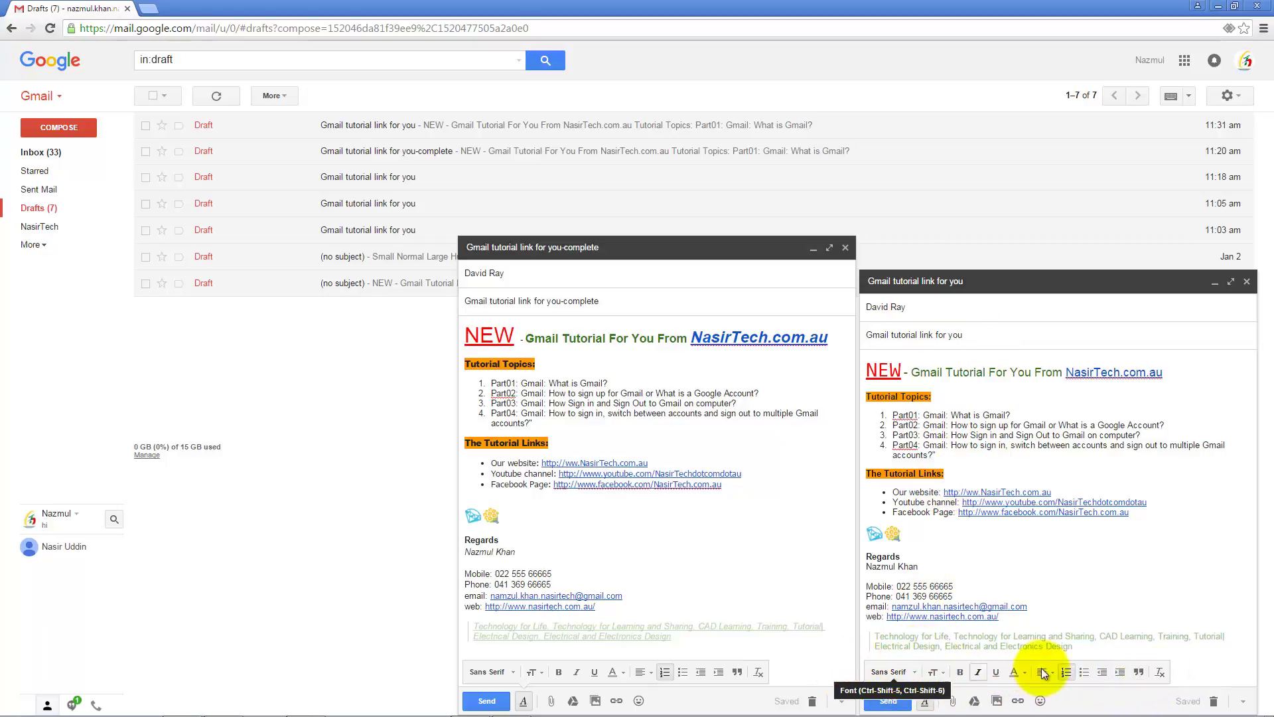
pyautogui.click(945, 672)
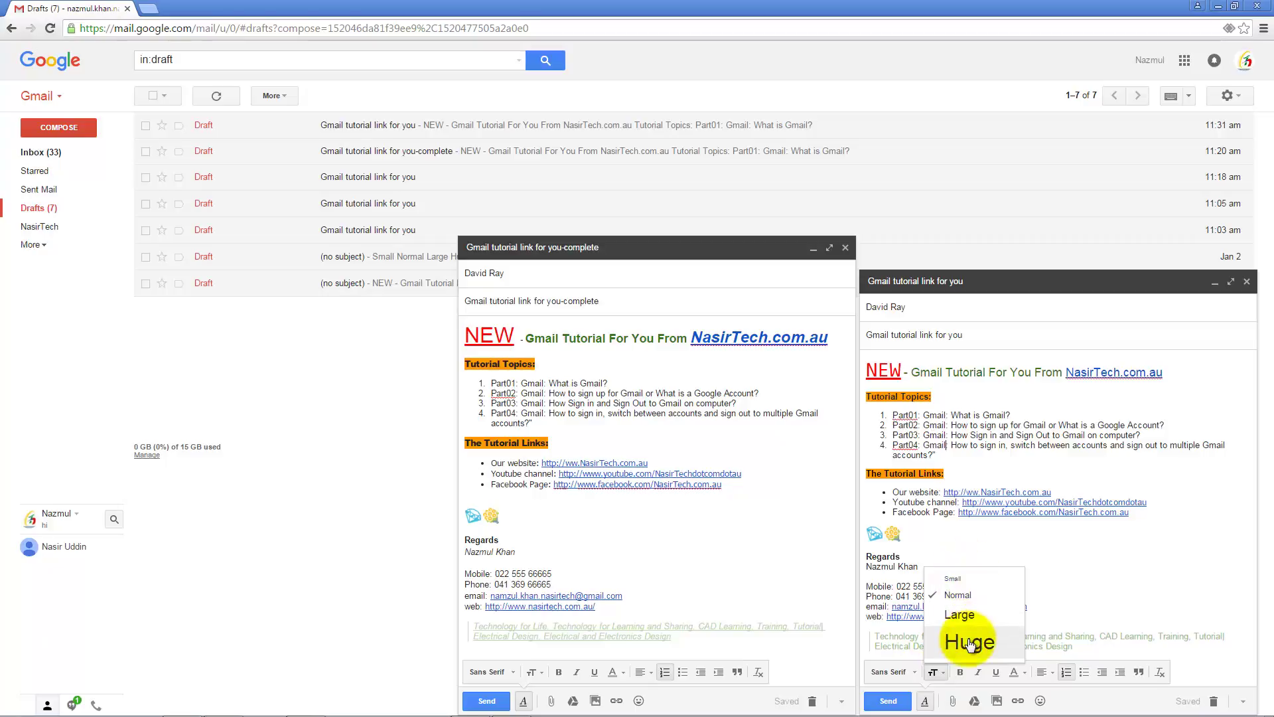
pyautogui.click(1030, 549)
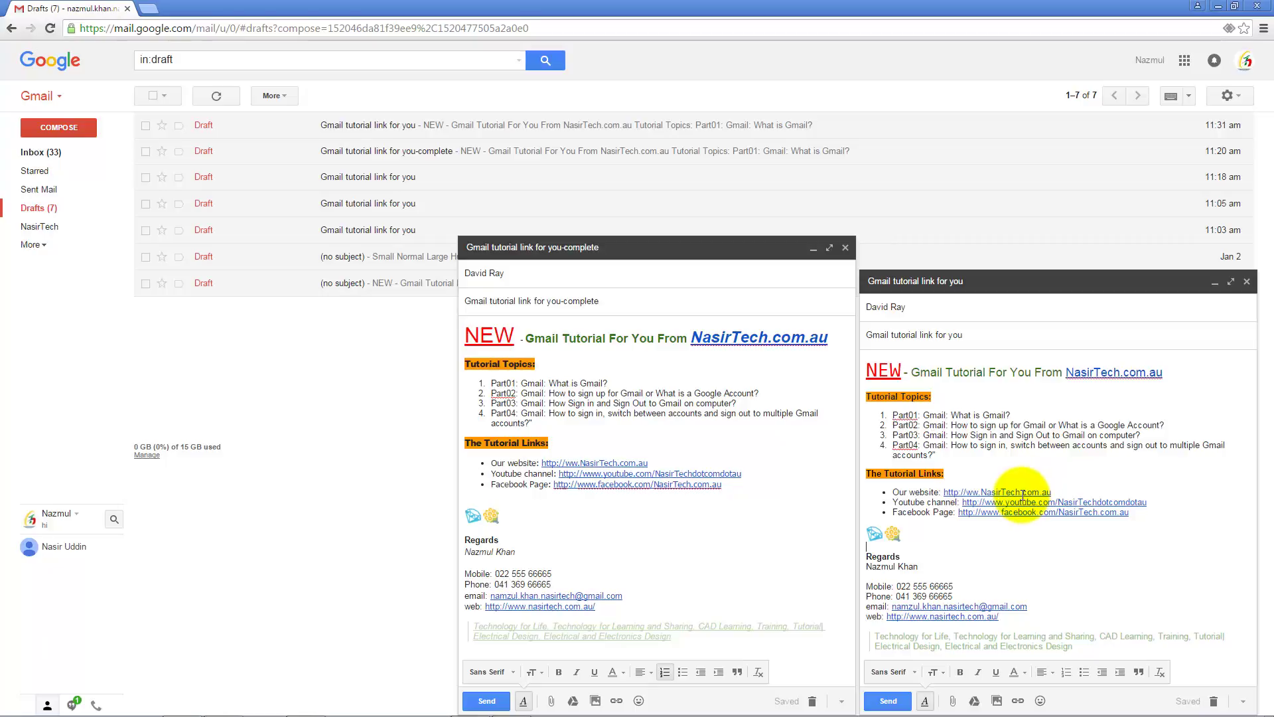
# Close the finished sample draft and the formatted "Gmail tutorial link for you" draft.
pyautogui.click(845, 249)
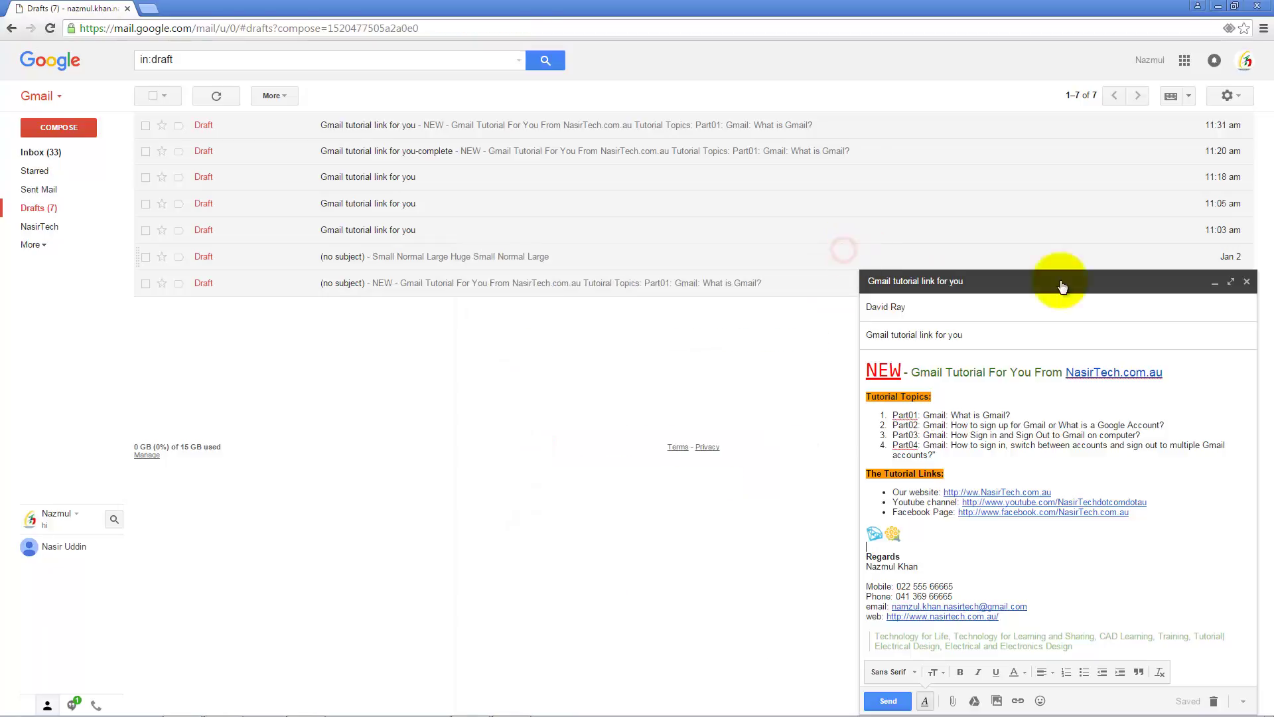
pyautogui.click(1247, 281)
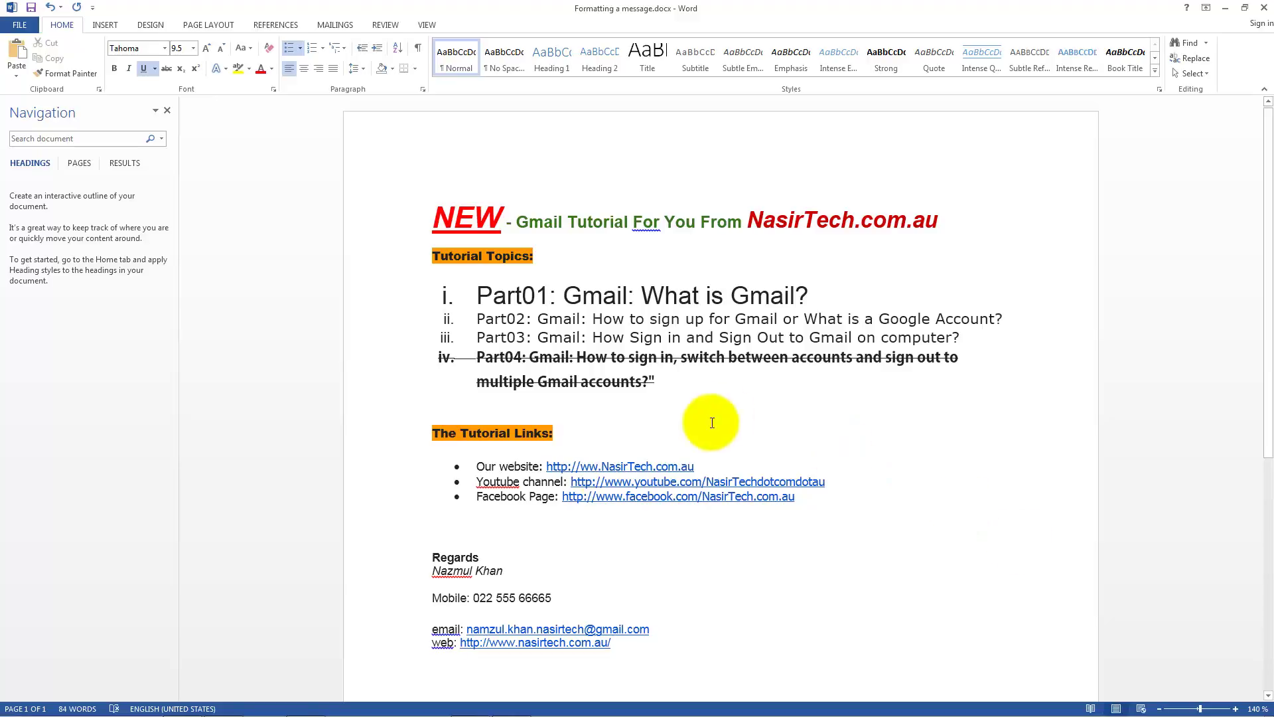
# Set the font size of all the numbered Part01 to Part04 lines under Tutorial Topics to 11.
pyautogui.moveTo(817, 294); pyautogui.dragTo(490, 299)
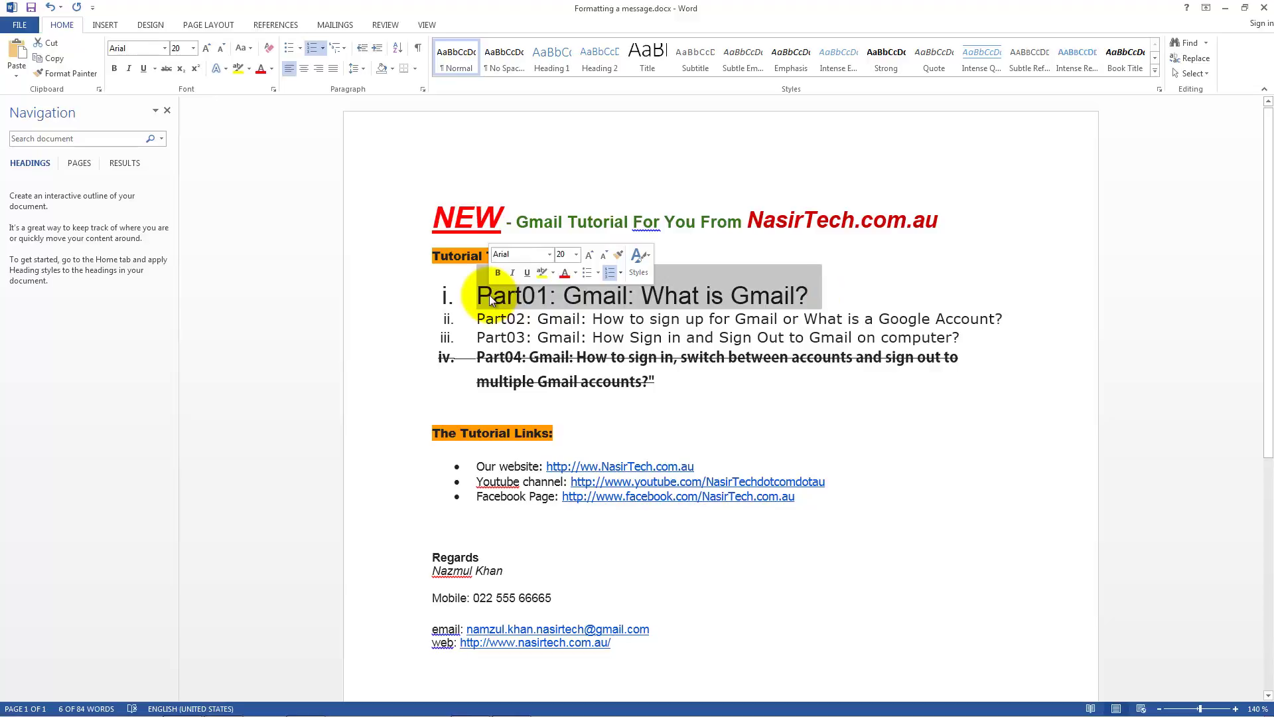
pyautogui.moveTo(673, 385); pyautogui.dragTo(564, 374)
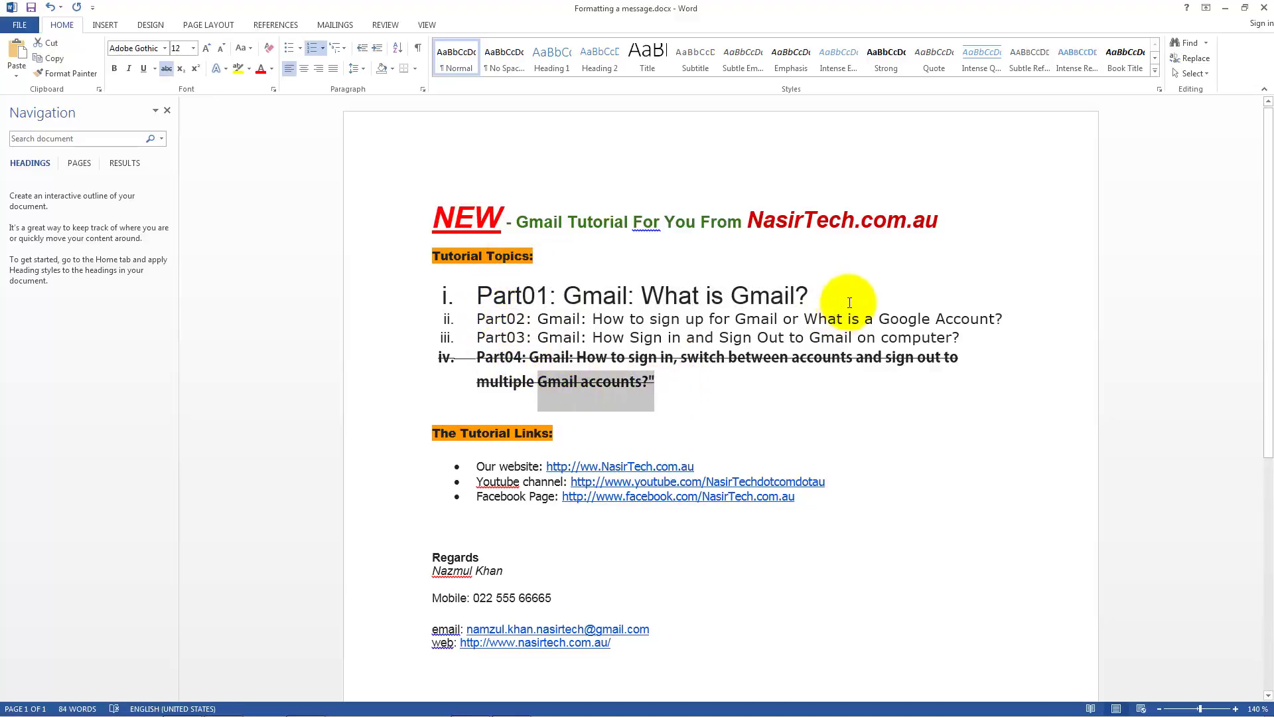
pyautogui.click(714, 295)
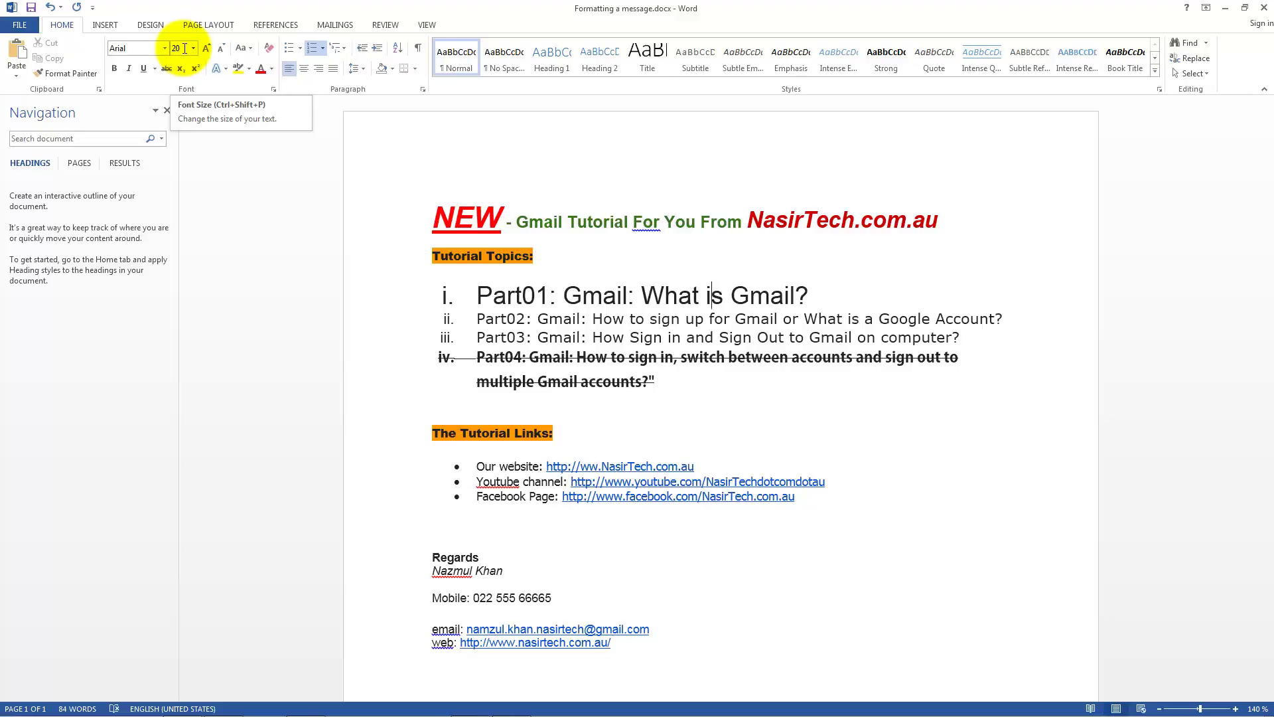
pyautogui.click(832, 296)
pyautogui.moveTo(666, 394); pyautogui.dragTo(455, 279)
pyautogui.click(184, 50)
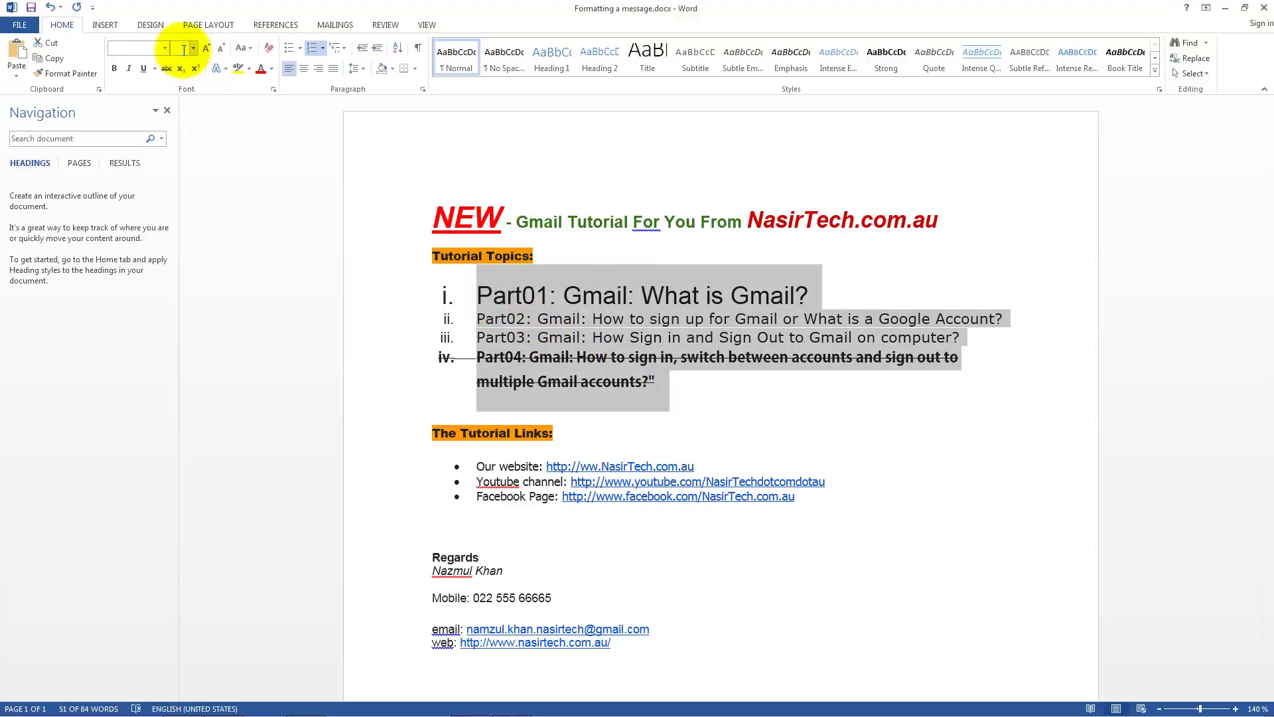
pyautogui.write('11')
pyautogui.press('Return')
pyautogui.click(739, 357)
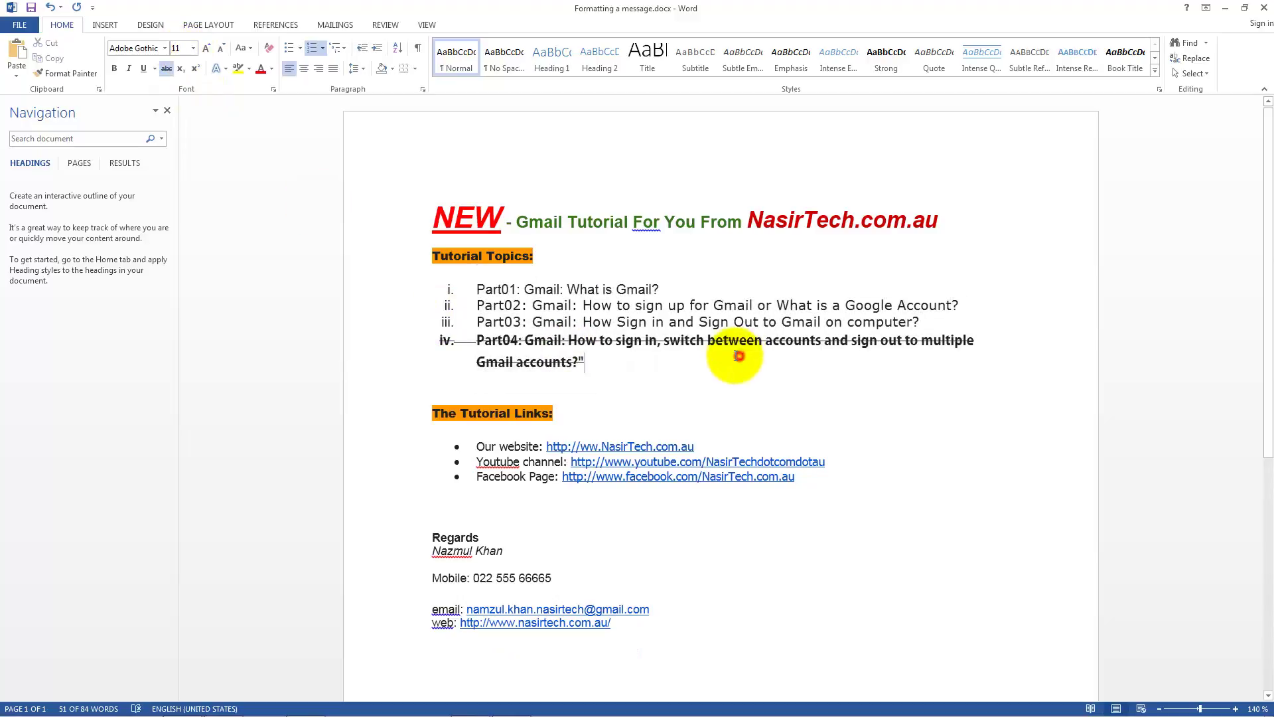
# Examine the strikethrough formatting of the Part04 line and the Roman numbering of the Part01 to Part04 list.
pyautogui.moveTo(475, 340)
pyautogui.mouseDown()
pyautogui.moveTo(584, 362)
pyautogui.moveTo(490, 342)
pyautogui.mouseUp()
pyautogui.click(584, 362)
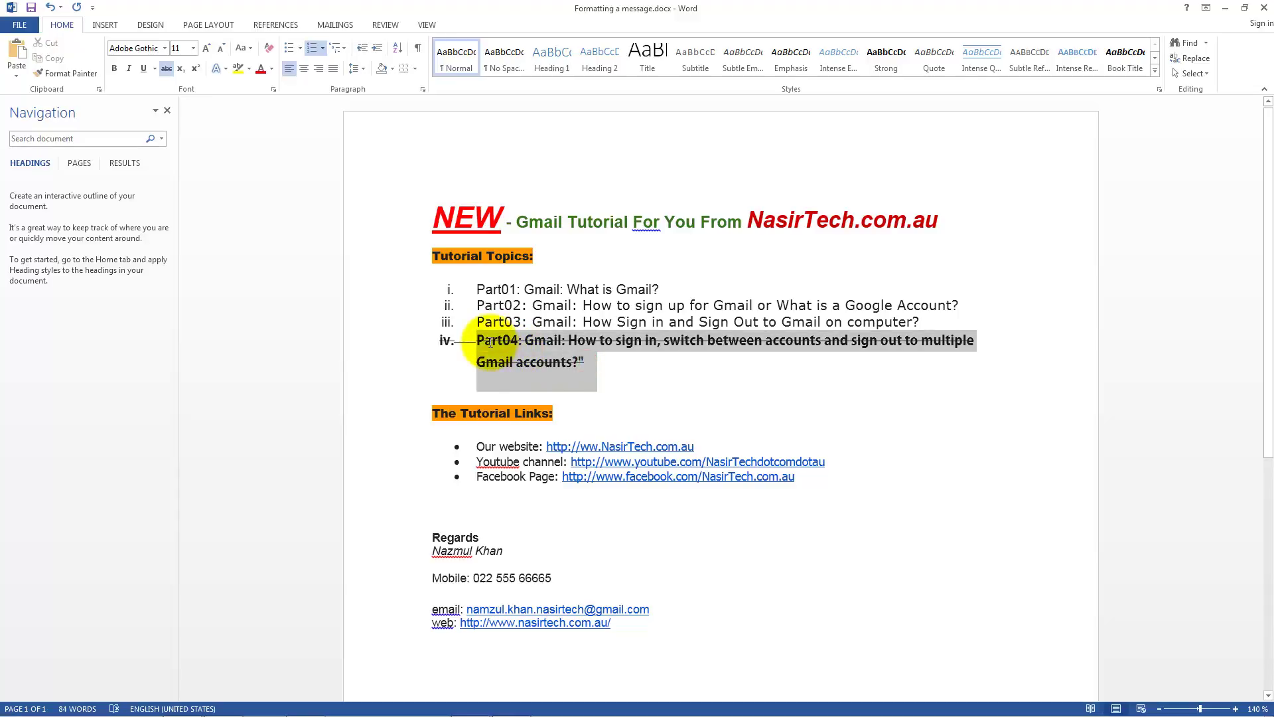
pyautogui.click(633, 392)
pyautogui.click(587, 365)
pyautogui.moveTo(511, 345); pyautogui.dragTo(504, 344)
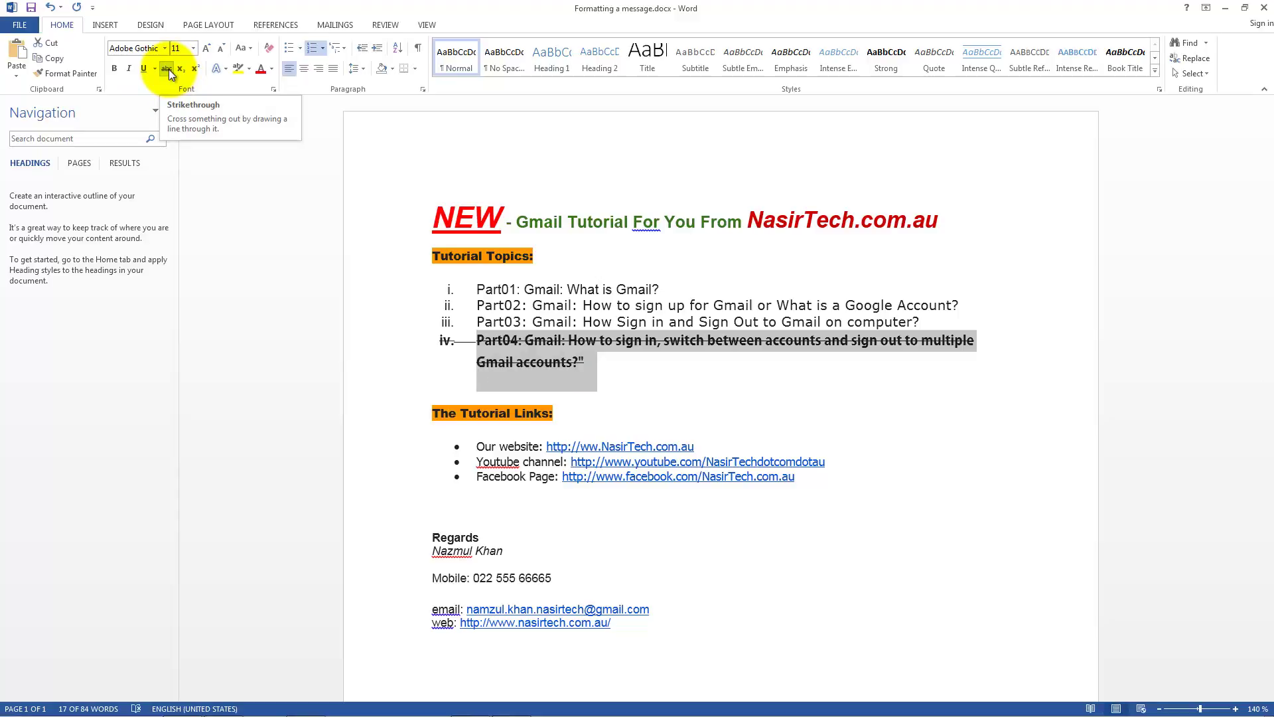
pyautogui.click(653, 382)
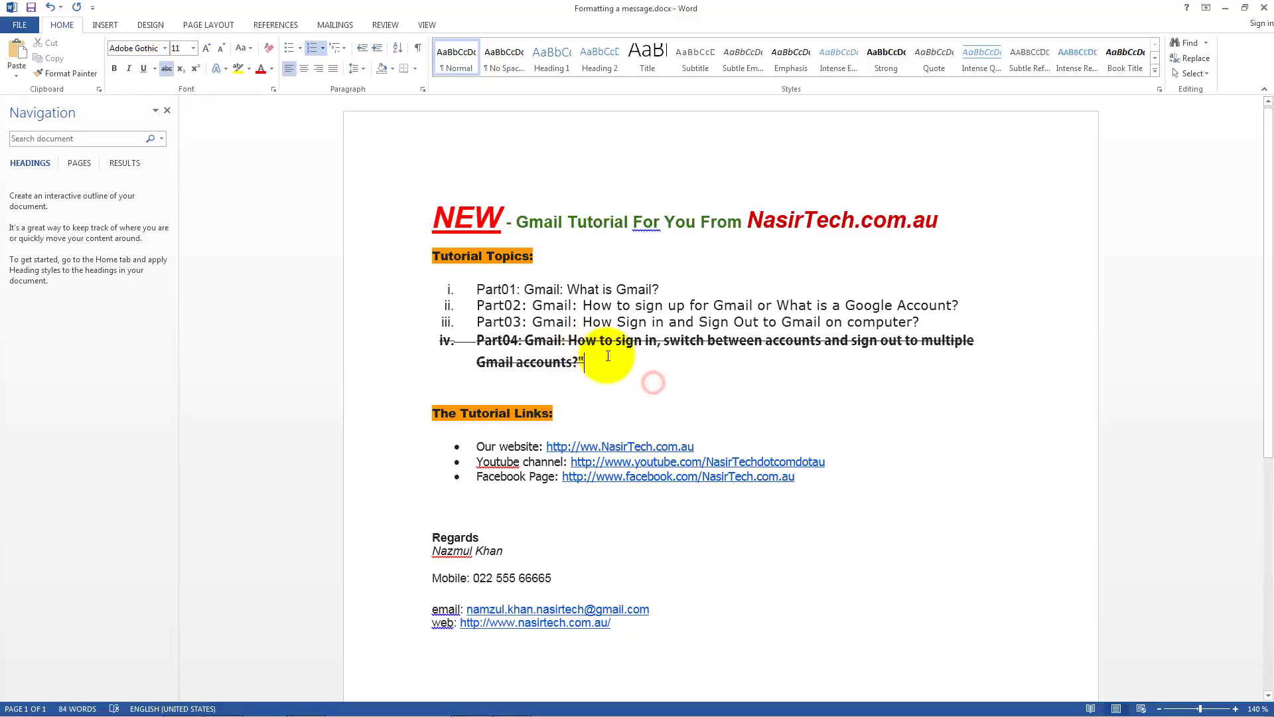
pyautogui.moveTo(607, 355); pyautogui.dragTo(486, 337)
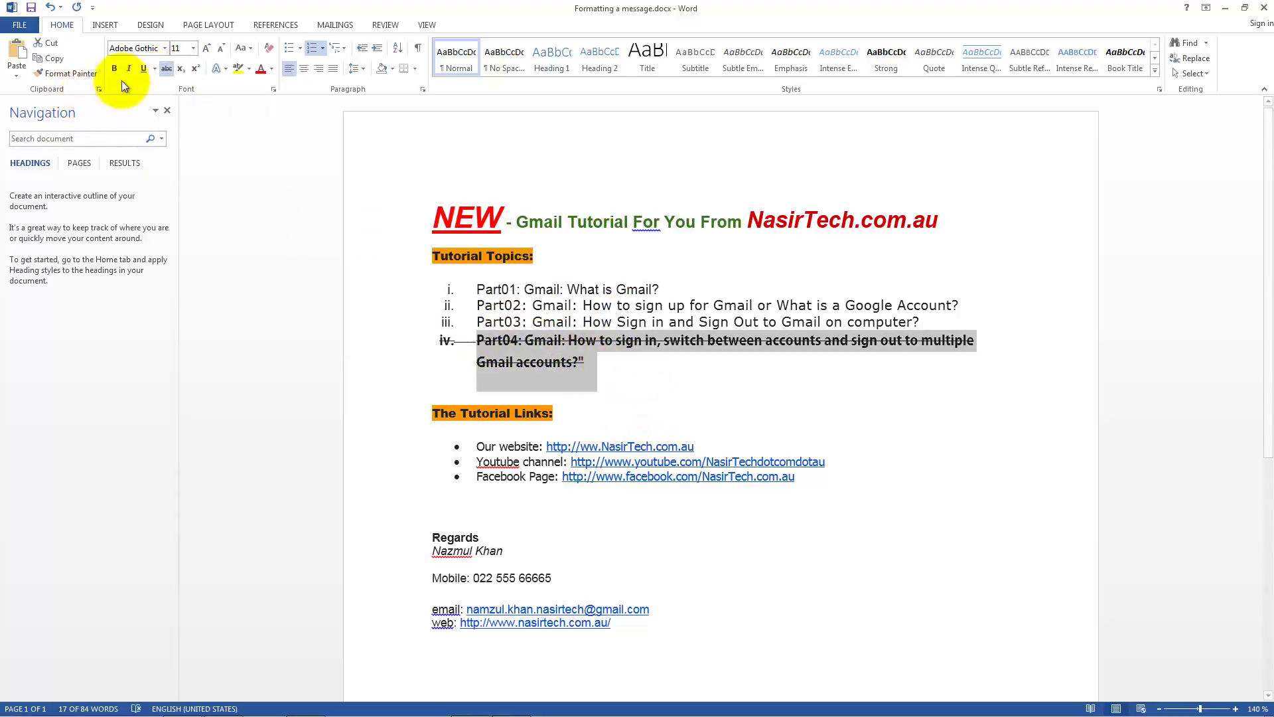
pyautogui.click(656, 393)
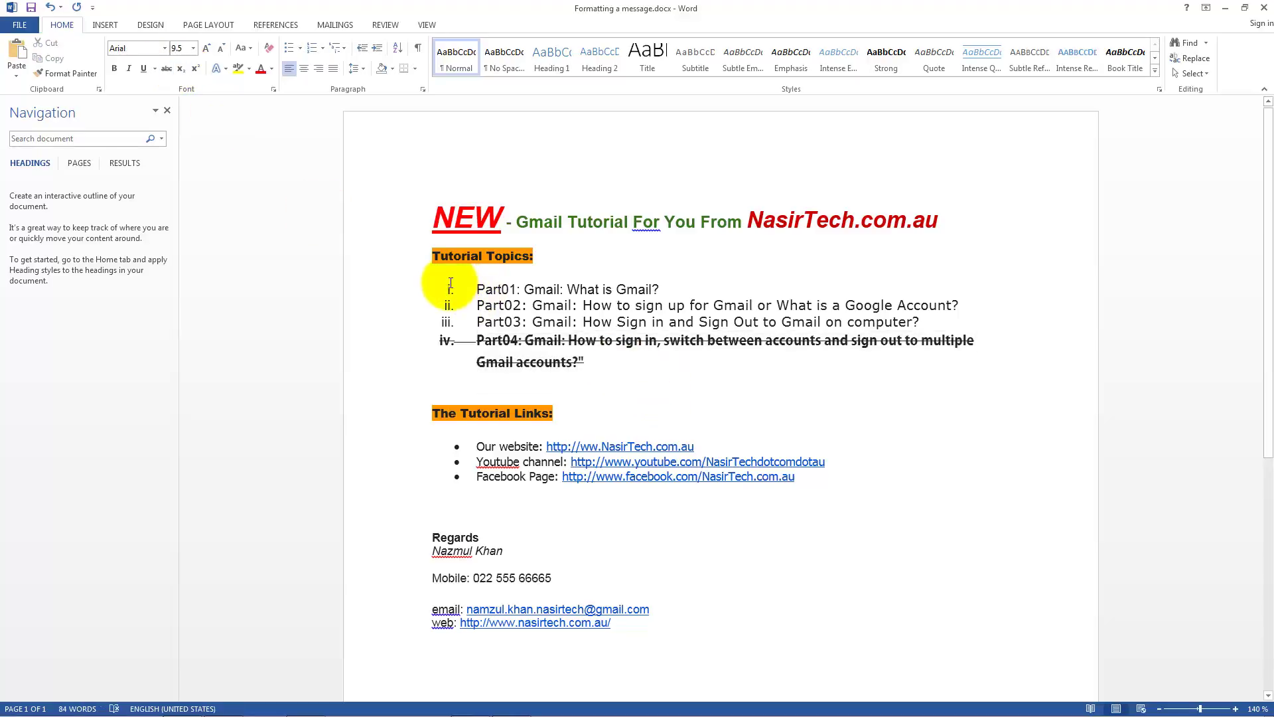
pyautogui.moveTo(446, 285); pyautogui.dragTo(506, 362)
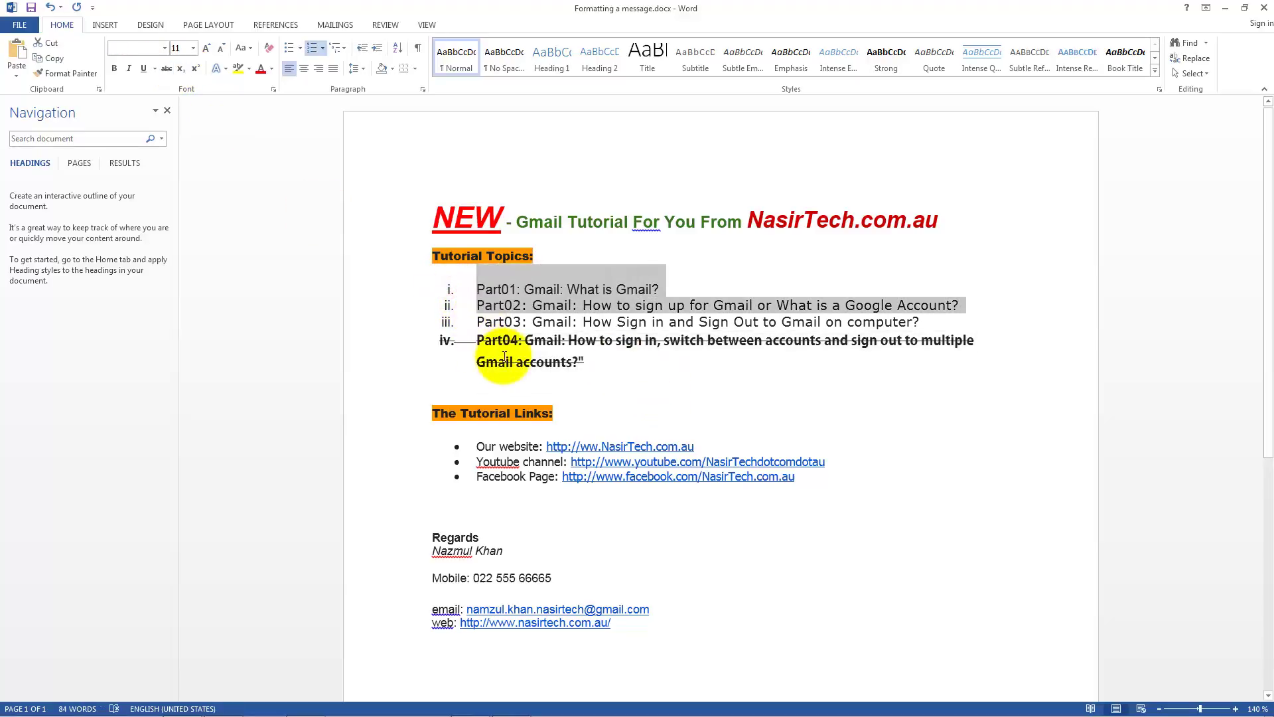
pyautogui.click(505, 361)
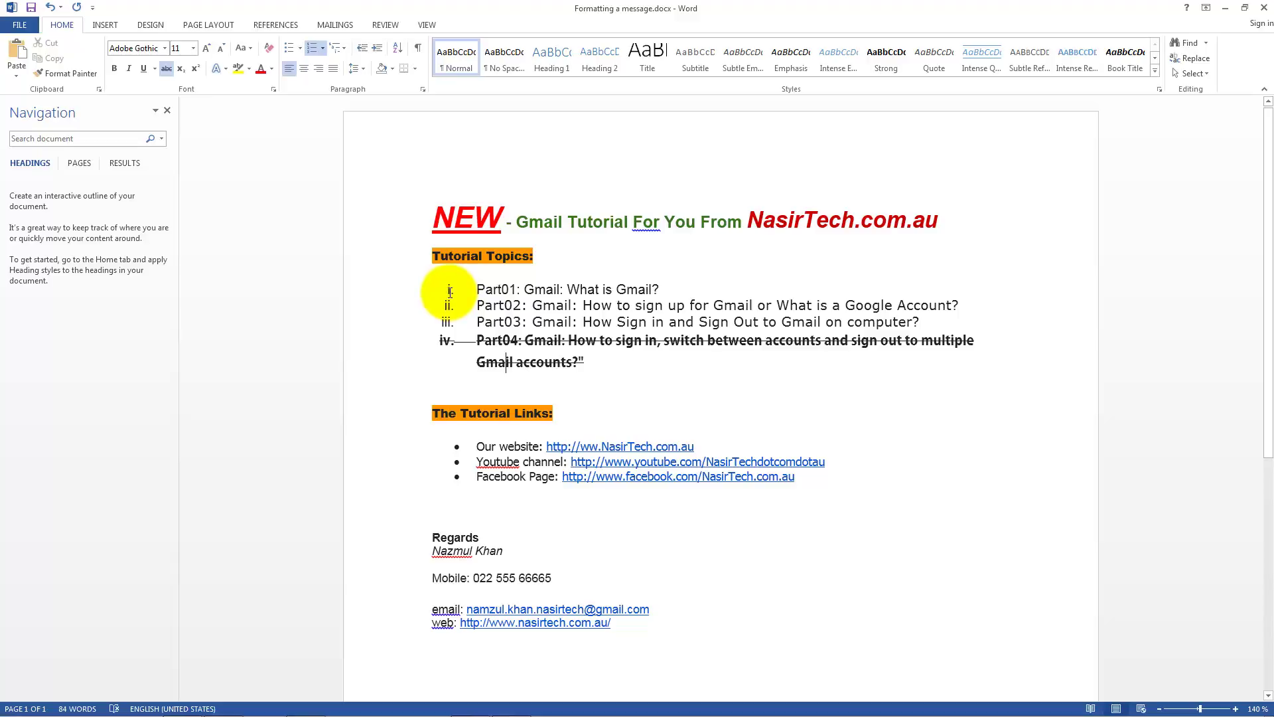
pyautogui.moveTo(479, 288); pyautogui.dragTo(576, 365)
pyautogui.click(667, 379)
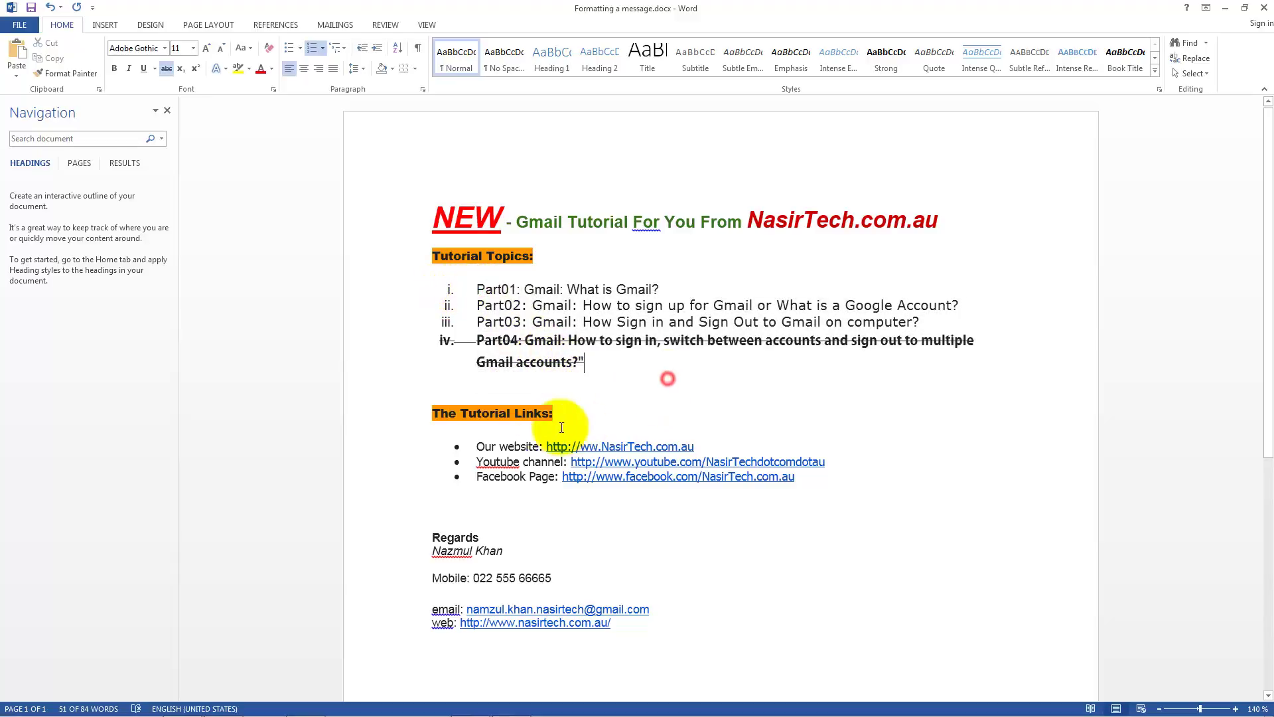
# Change the three bulleted lines under The Tutorial Links to a lettered a., b., c. list.
pyautogui.click(470, 442)
pyautogui.moveTo(554, 459); pyautogui.dragTo(803, 484)
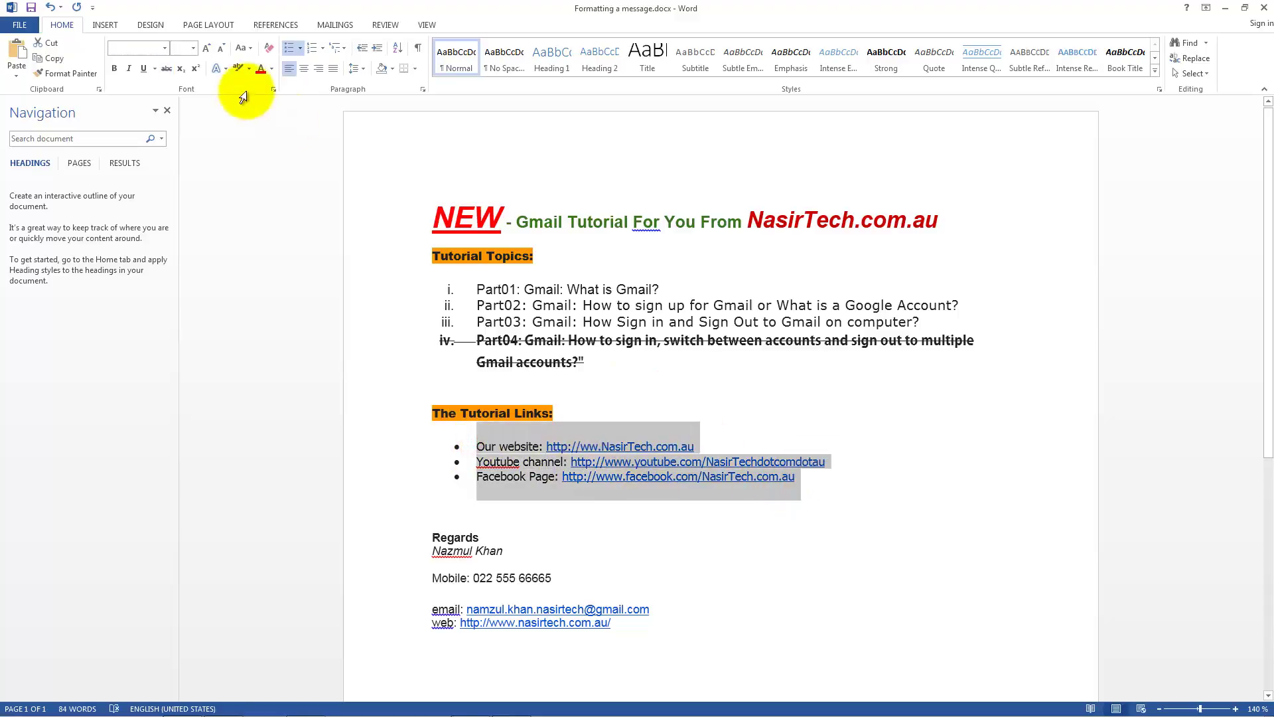
pyautogui.click(324, 49)
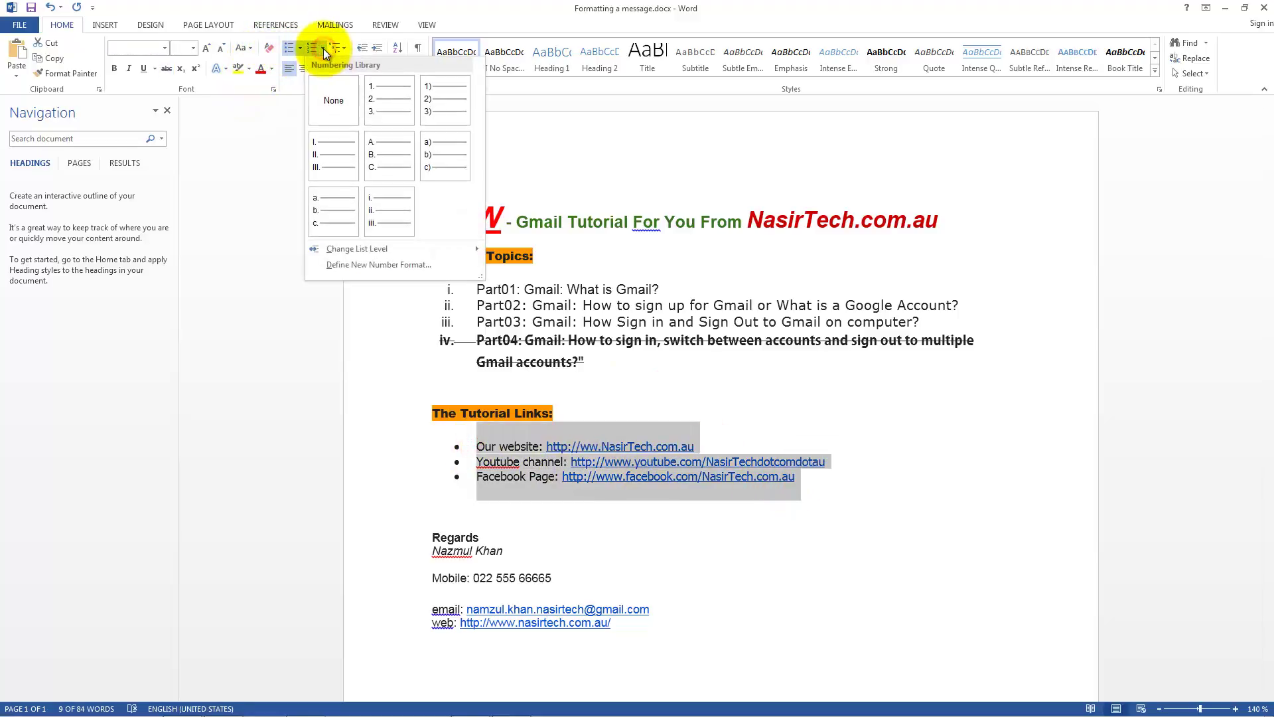
pyautogui.click(324, 204)
pyautogui.click(821, 405)
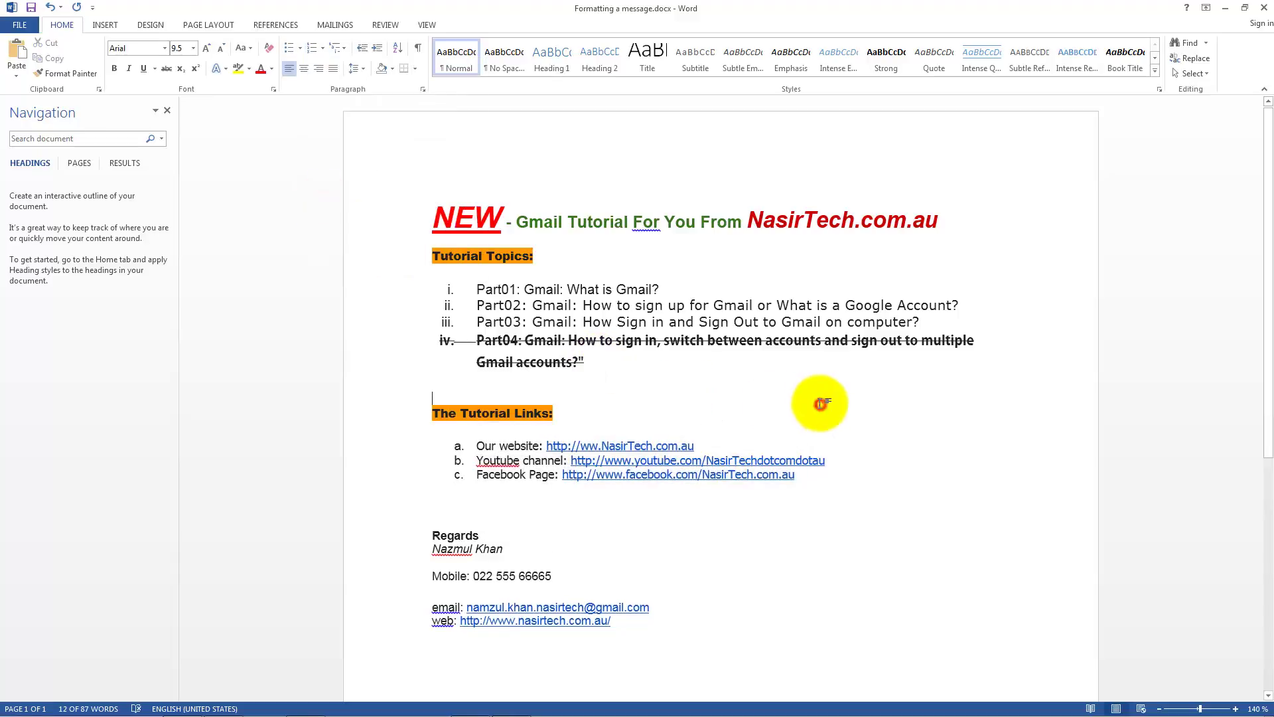
# Copy the entire formatted document, from the NEW heading down to the web address in the signature.
pyautogui.moveTo(432, 203); pyautogui.dragTo(703, 398)
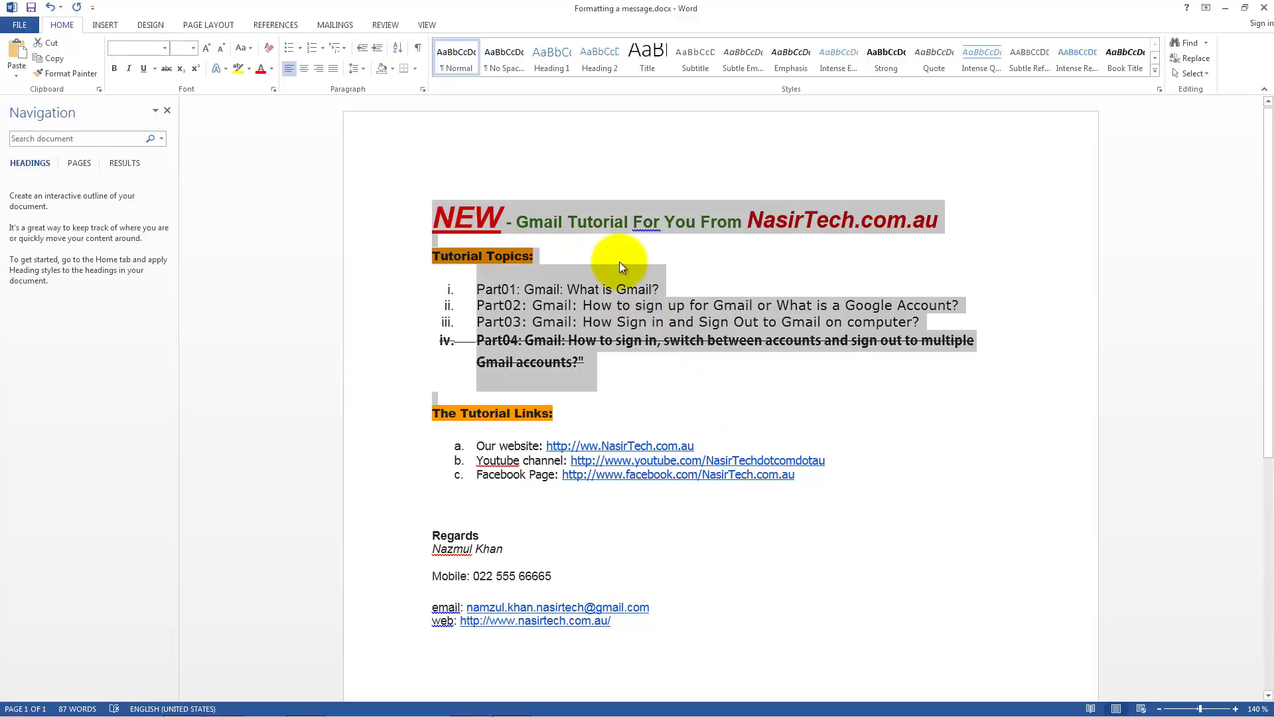
pyautogui.click(548, 264)
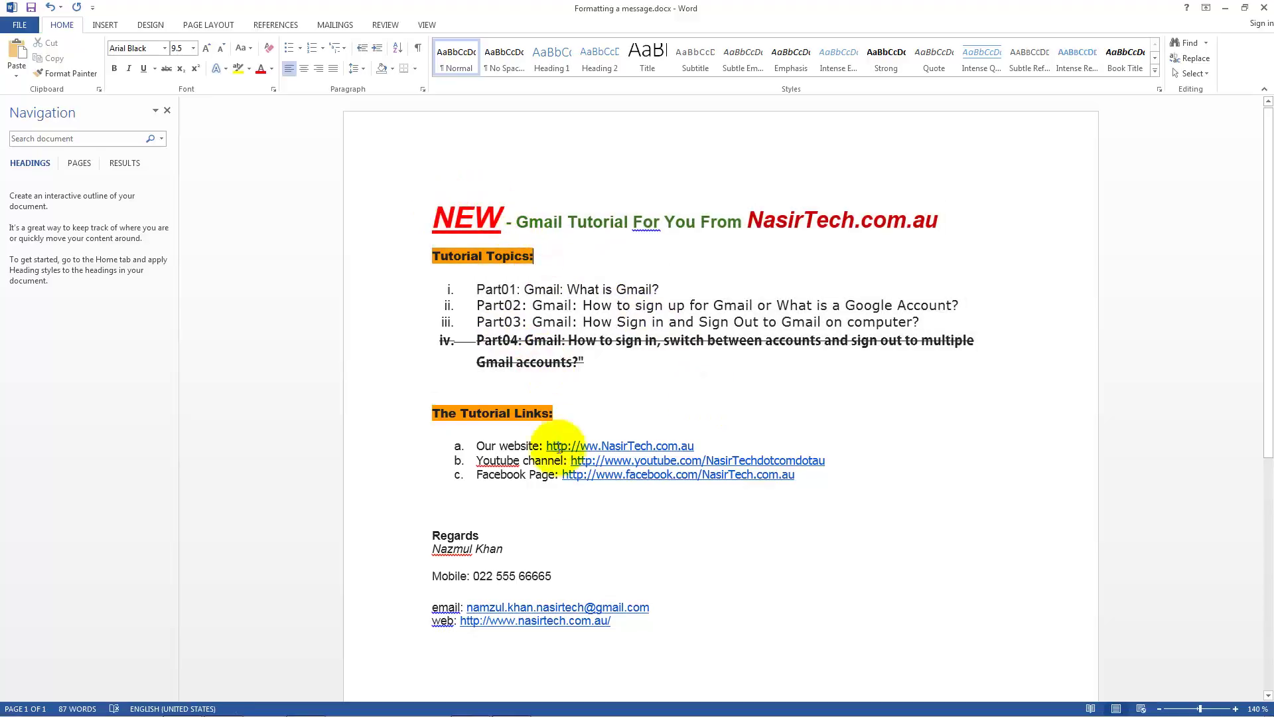
pyautogui.hotkey('ctrl', 'c')
pyautogui.moveTo(439, 222); pyautogui.dragTo(682, 640)
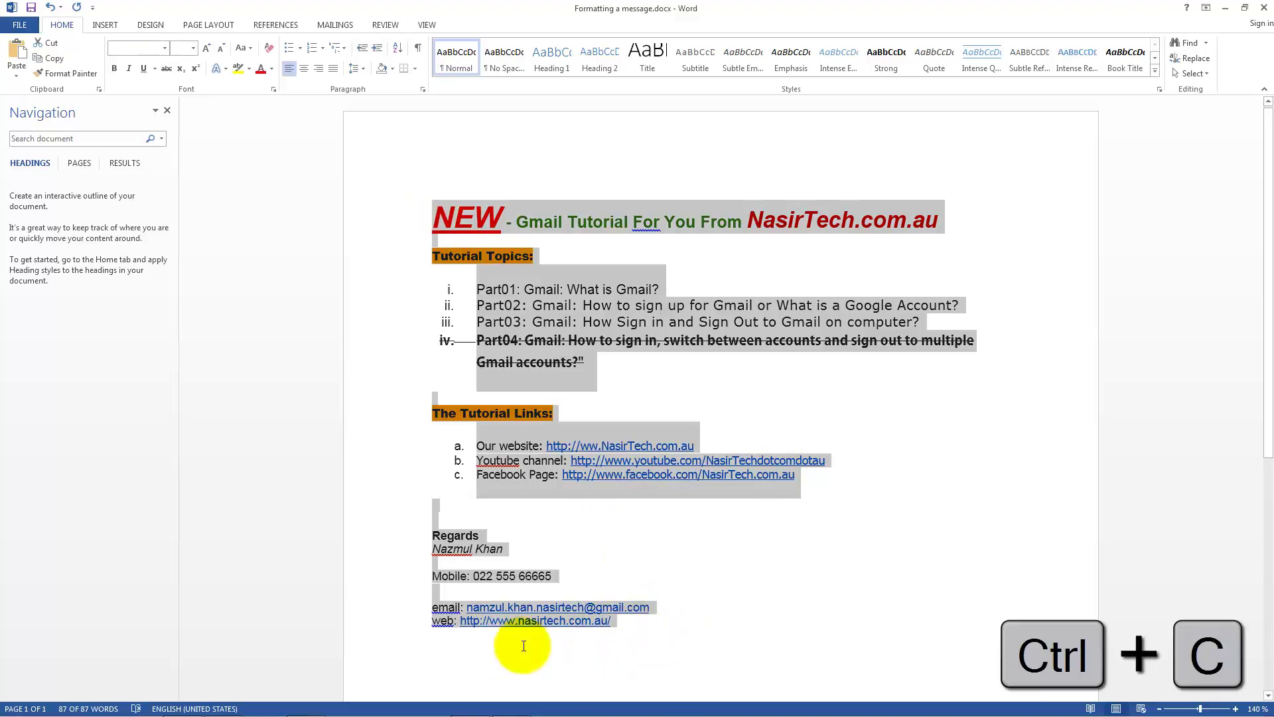
# Switch to Gmail, start a new message and paste the copied Word content into its body.
pyautogui.moveTo(333, 705)
pyautogui.click(191, 707)
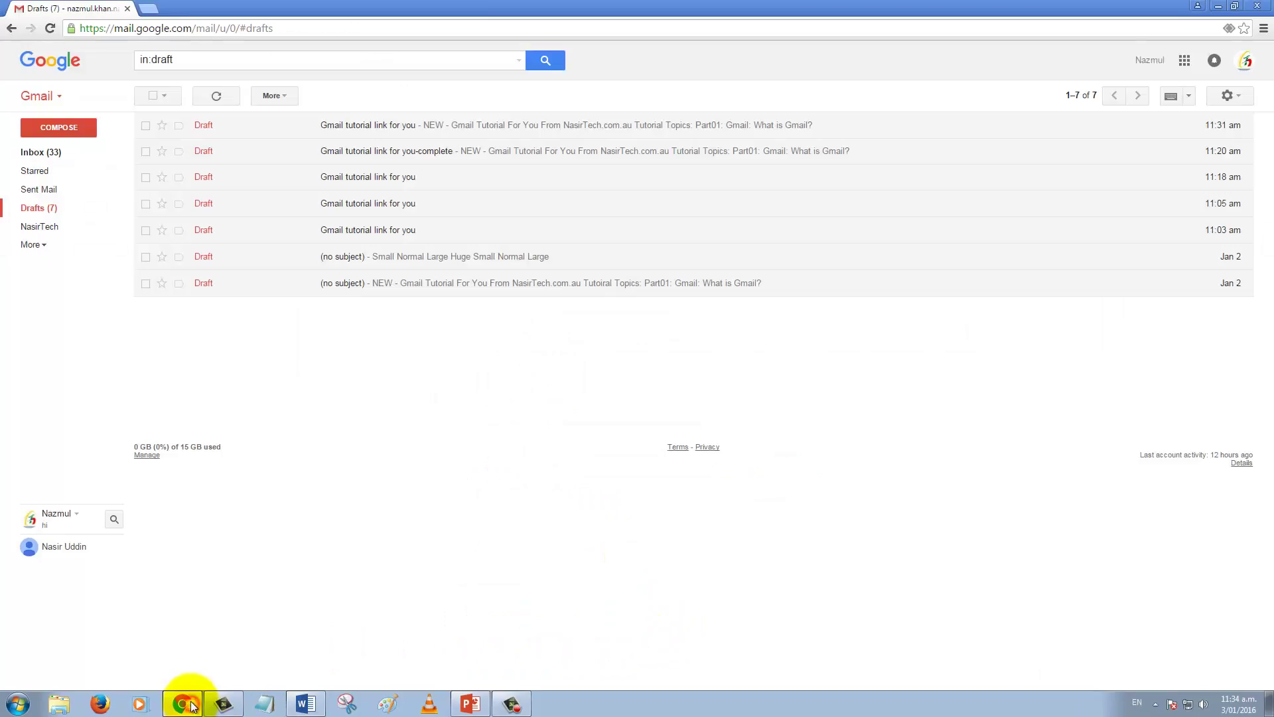
pyautogui.click(70, 126)
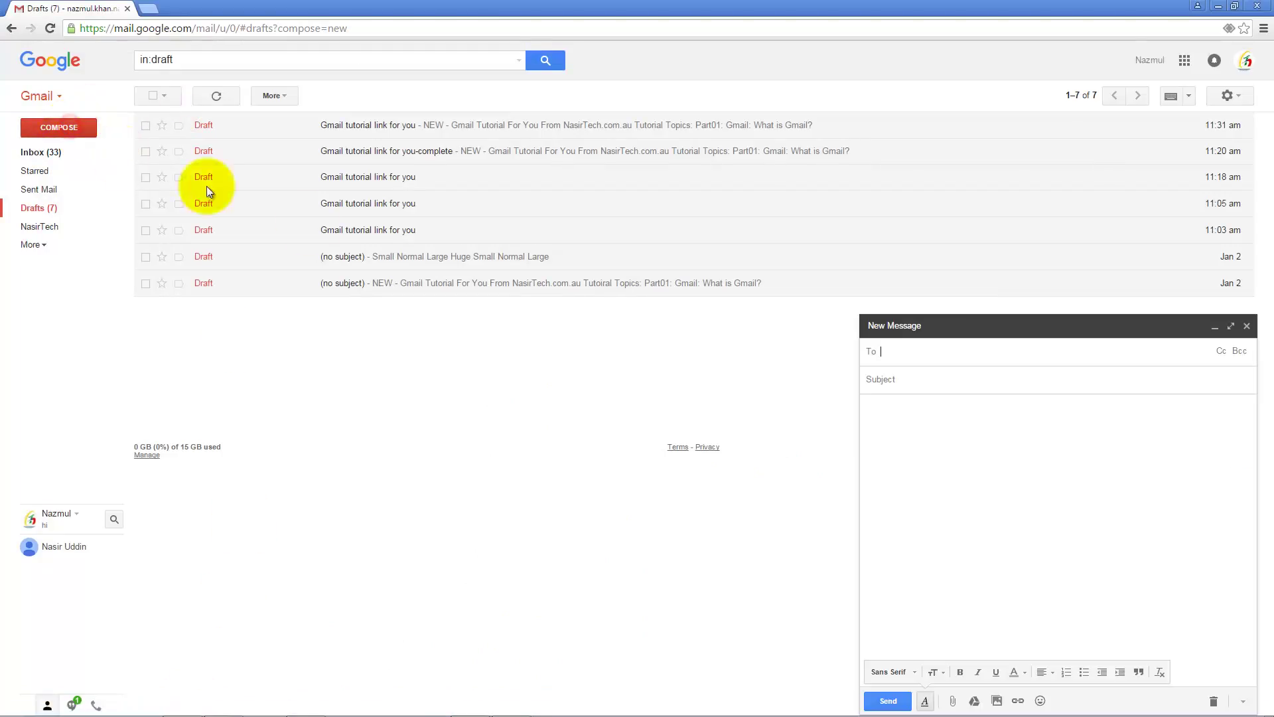
pyautogui.click(909, 457)
pyautogui.hotkey('ctrl', 'v')
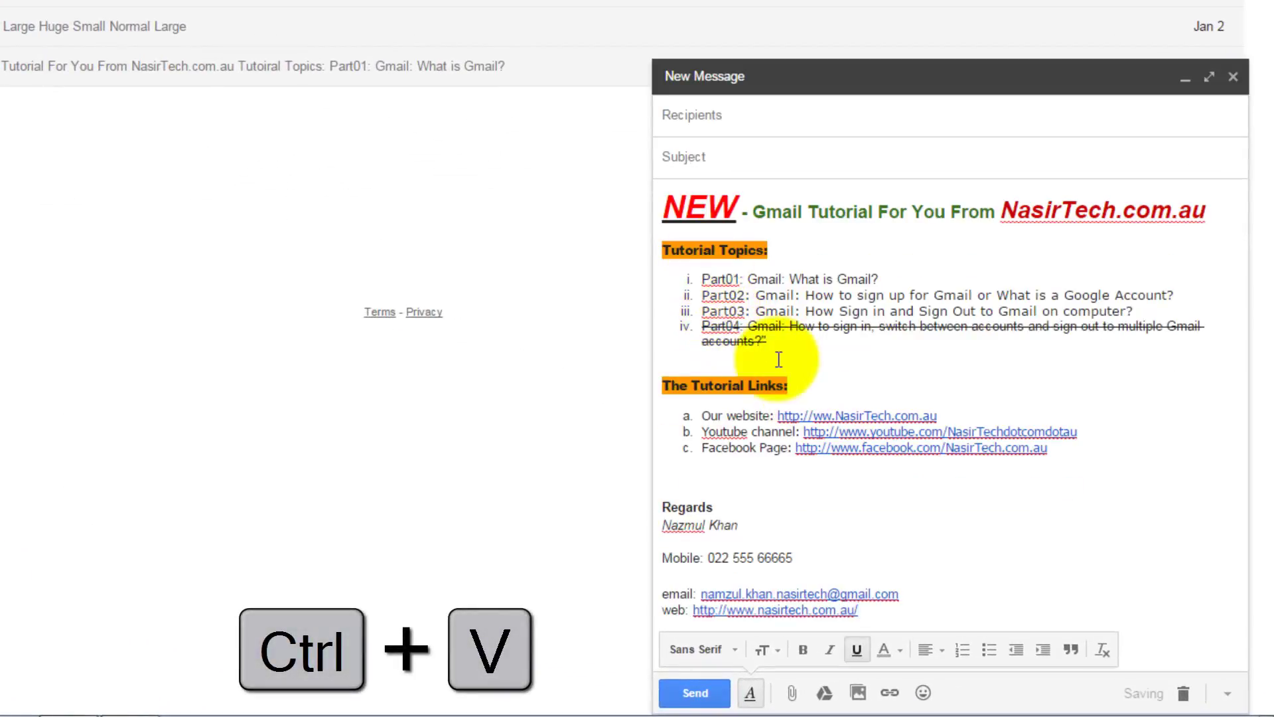
# Try adding a fourth item after the Facebook Page line in the pasted lettered list, and remove it again.
pyautogui.moveTo(767, 340); pyautogui.dragTo(700, 332)
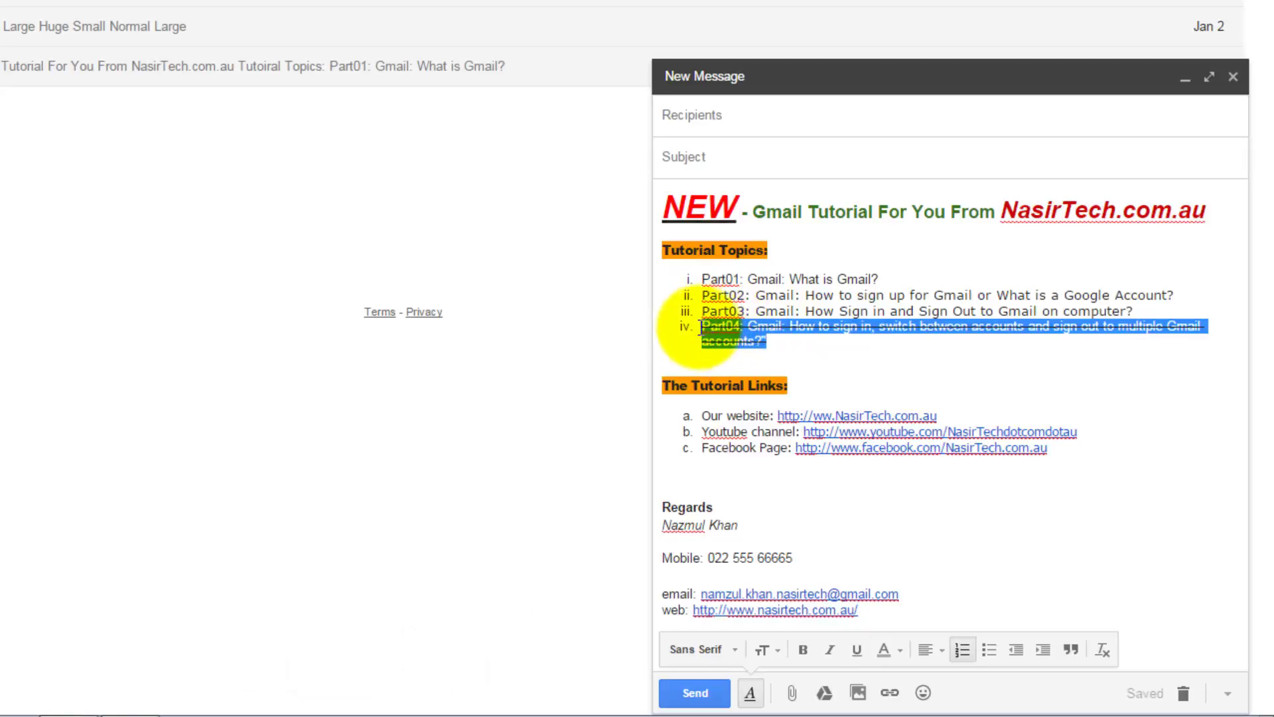
pyautogui.click(769, 340)
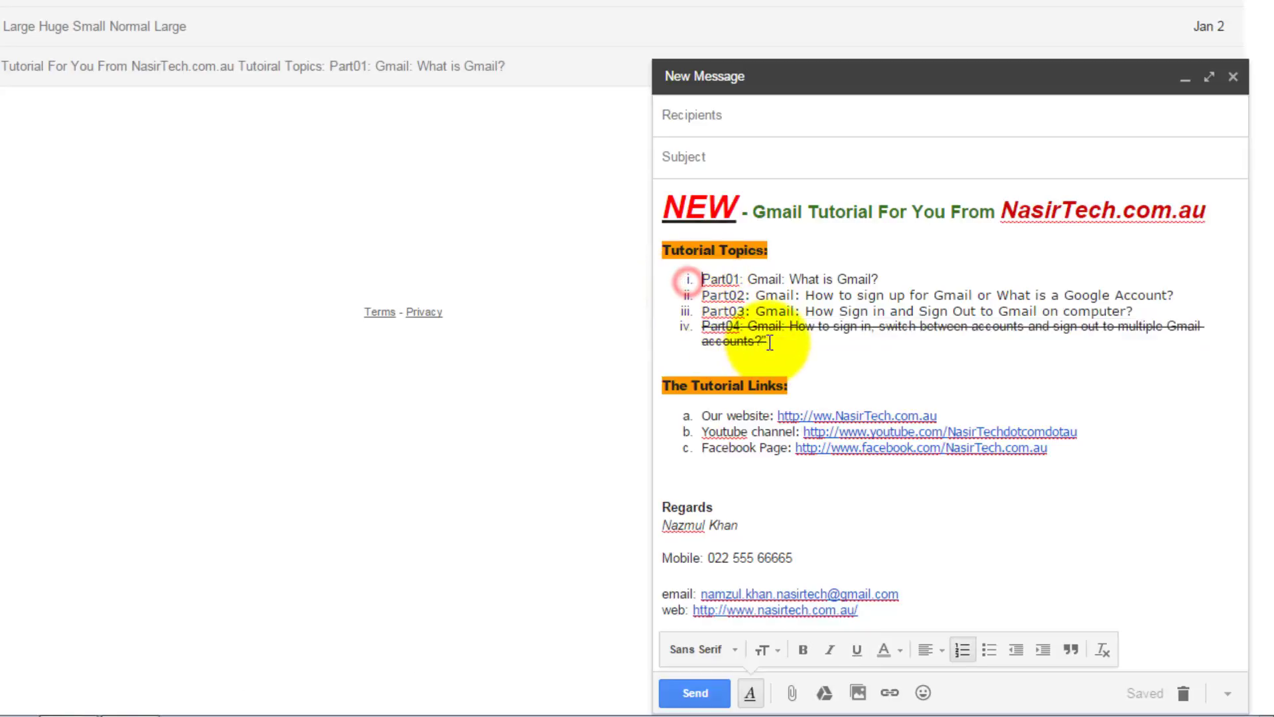
pyautogui.click(1052, 452)
pyautogui.press('Return')
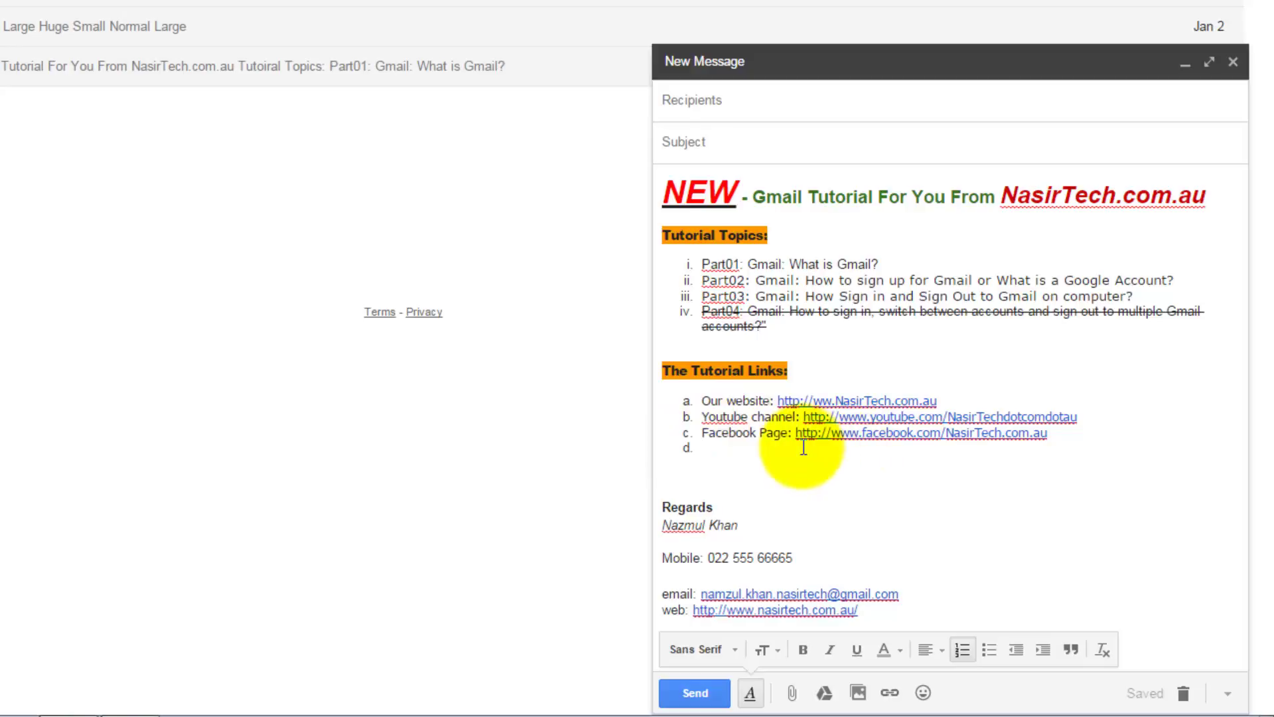
pyautogui.press('BackSpace')
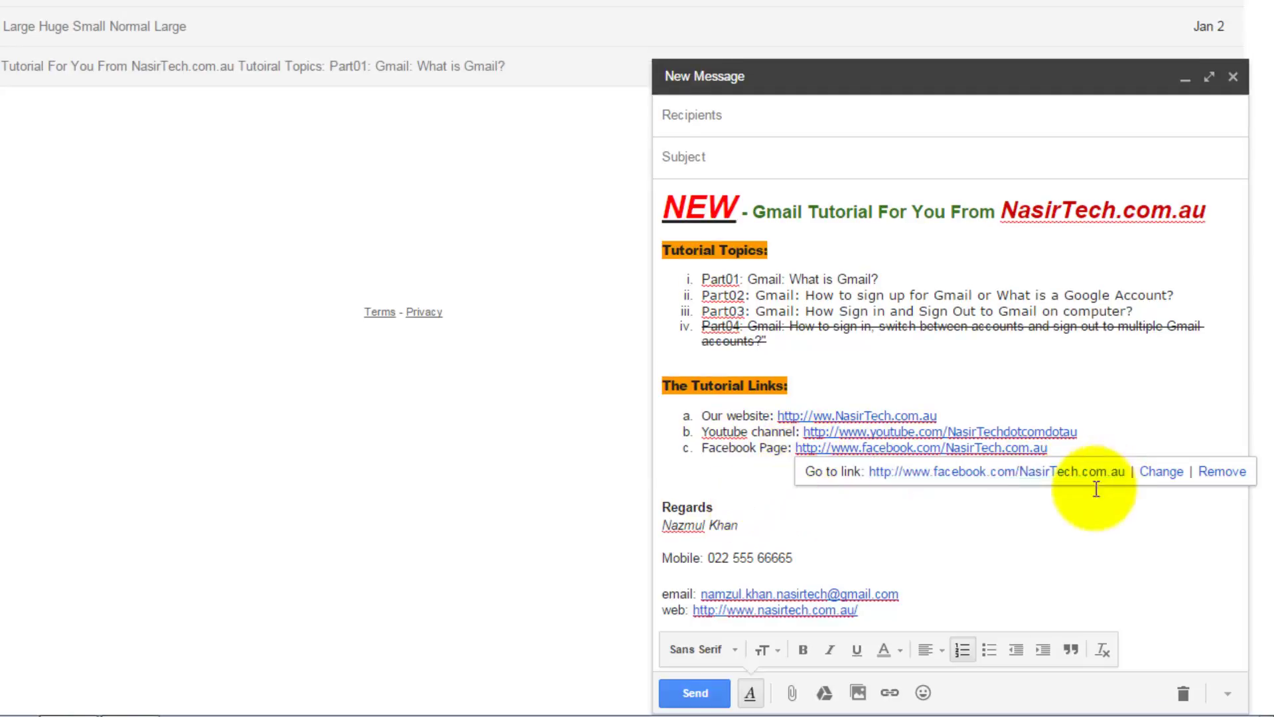
pyautogui.click(943, 547)
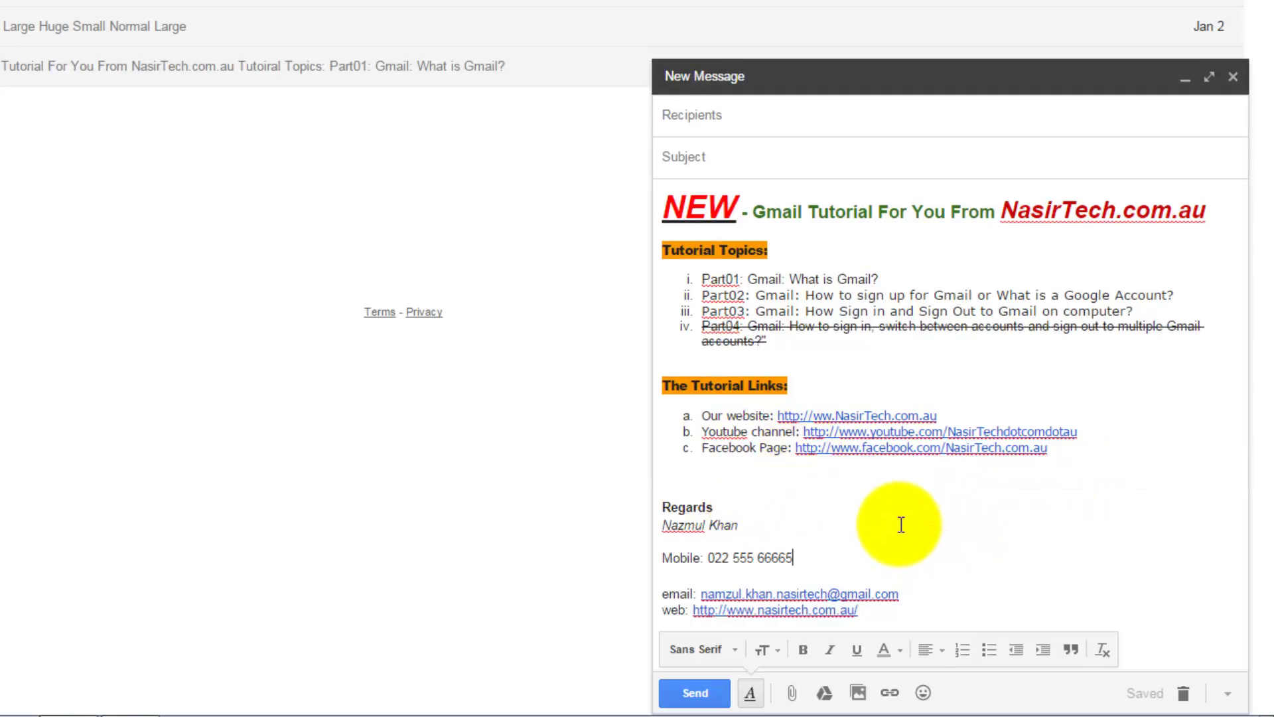